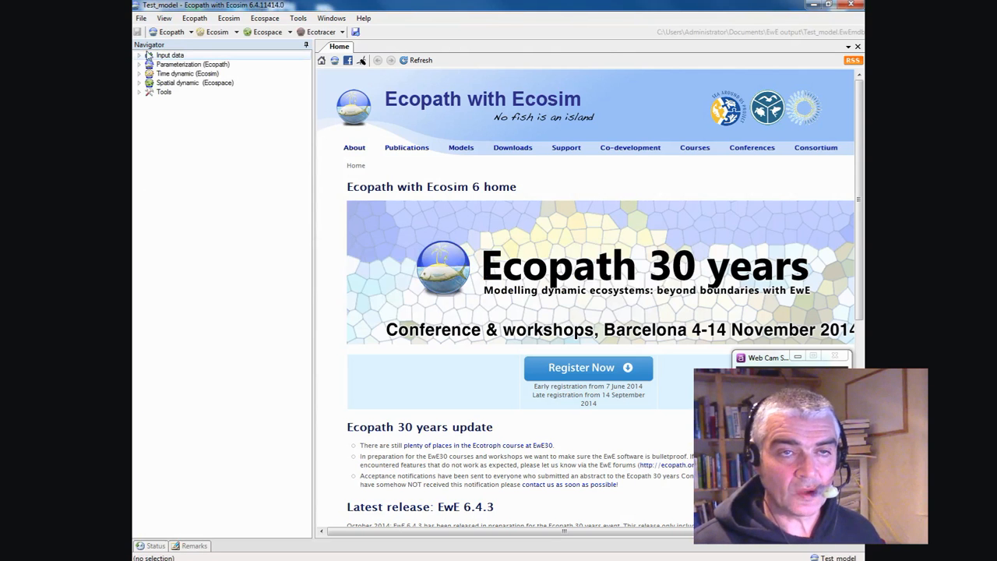
# Step: Open the model parameters from the input data and review the description, author, contact and general option fields
pyautogui.doubleClick(168, 58)
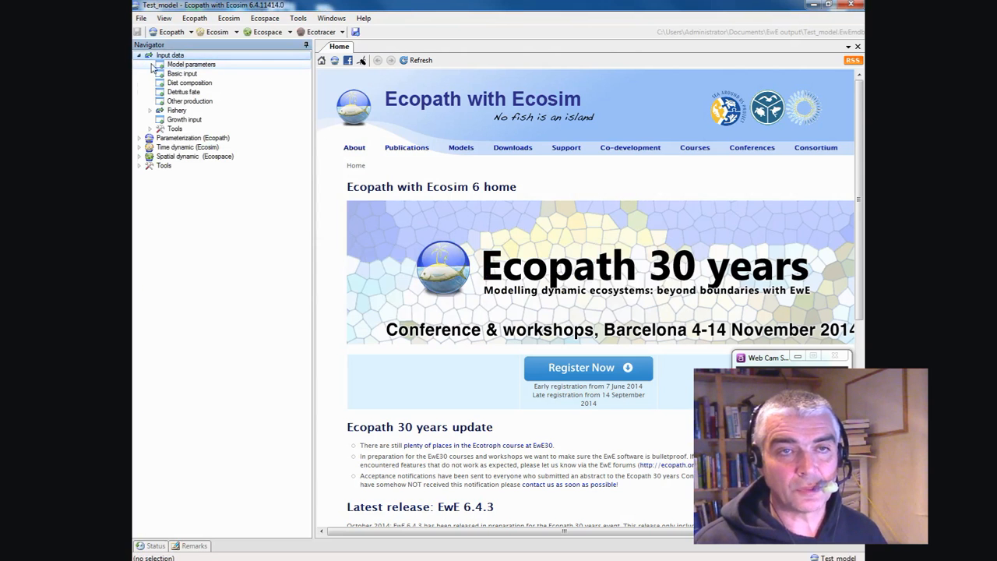
pyautogui.doubleClick(188, 65)
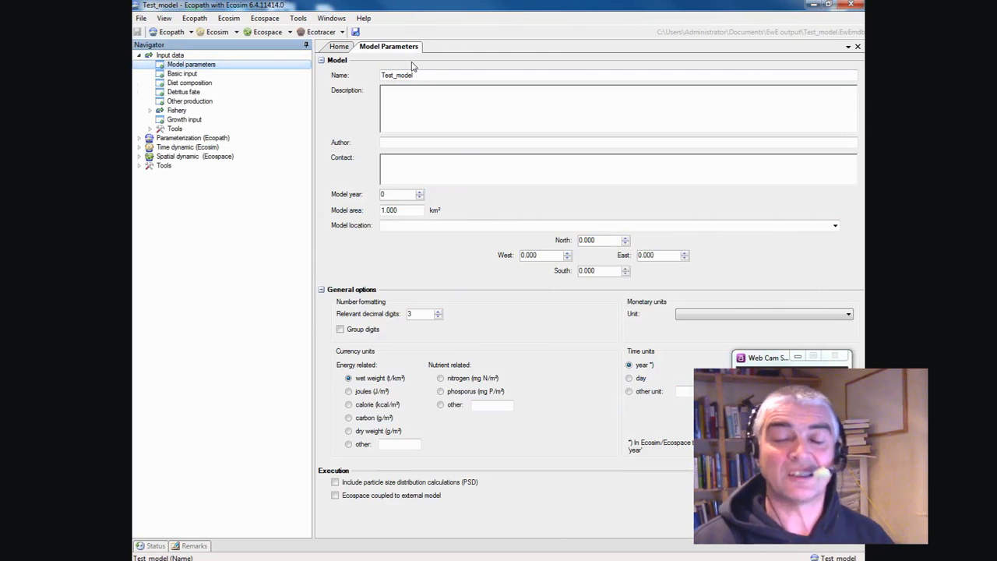
pyautogui.click(396, 104)
pyautogui.click(397, 142)
pyautogui.click(393, 168)
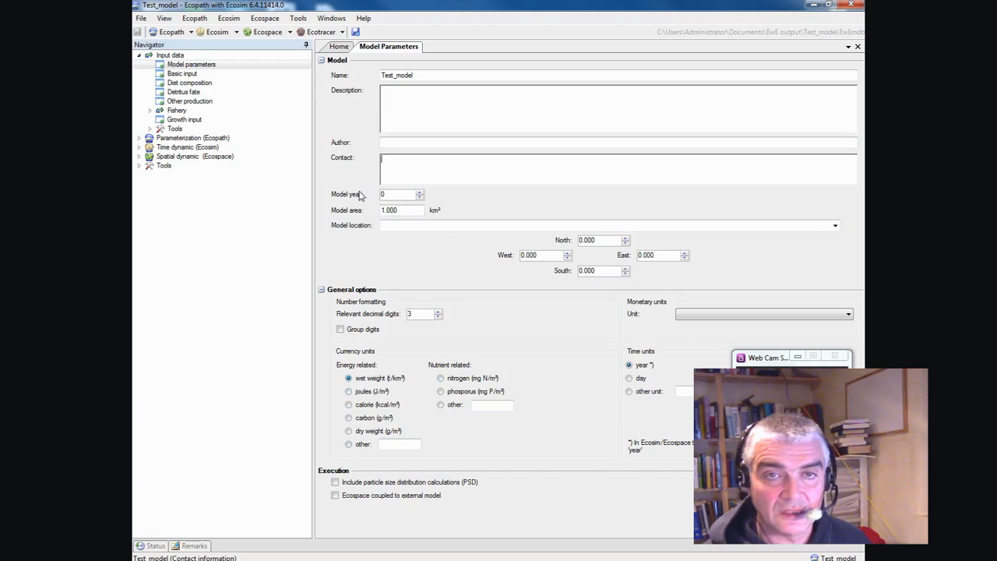
pyautogui.click(323, 61)
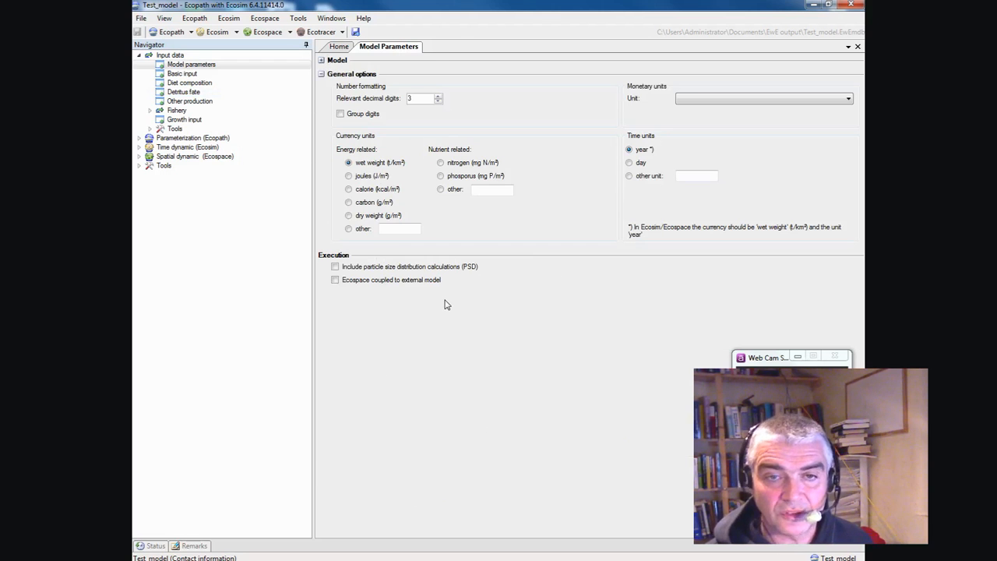
pyautogui.click(322, 62)
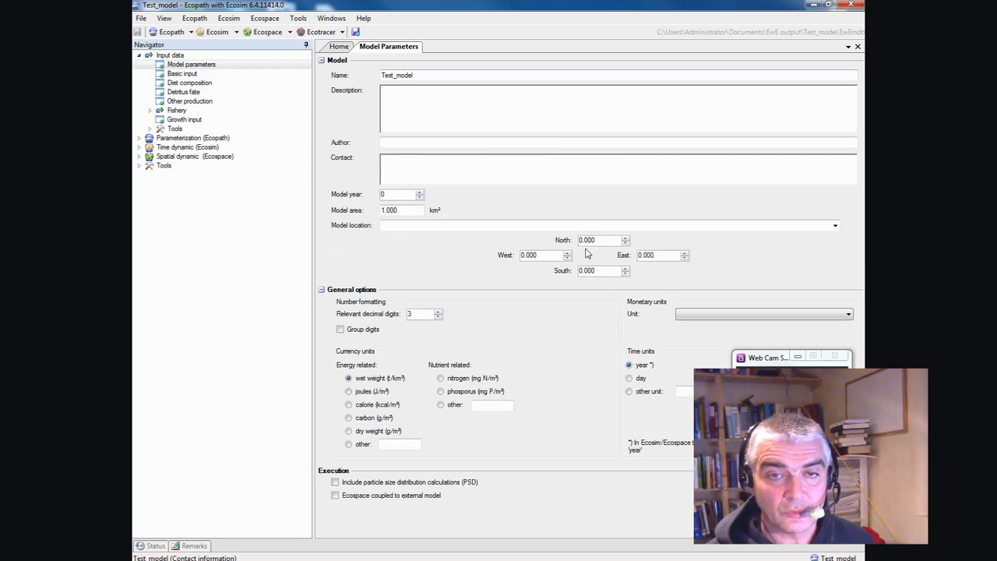
# Step: Open the group definitions from the basic input and insert four new groups above Detritus
pyautogui.click(178, 73)
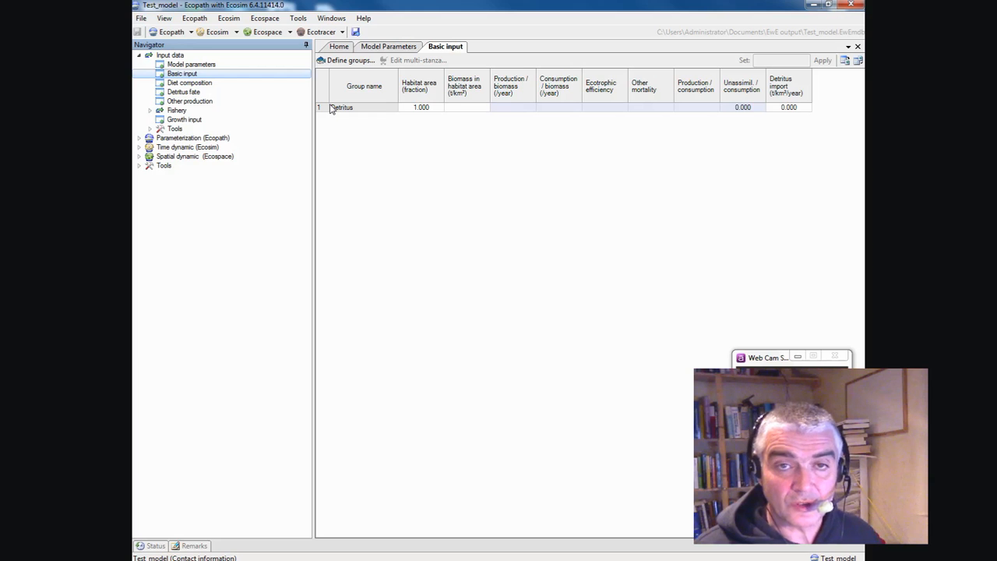
pyautogui.click(343, 61)
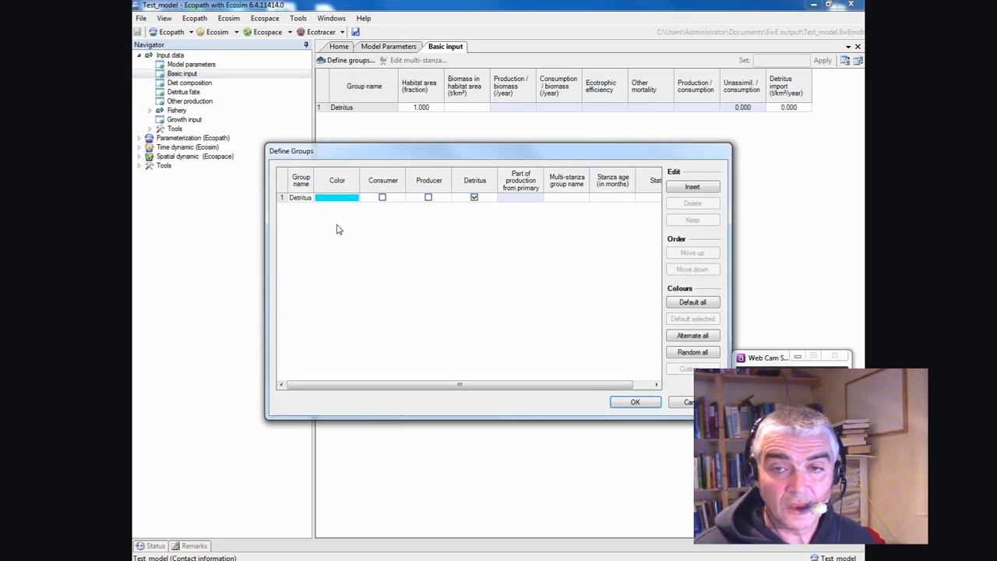
pyautogui.click(691, 187)
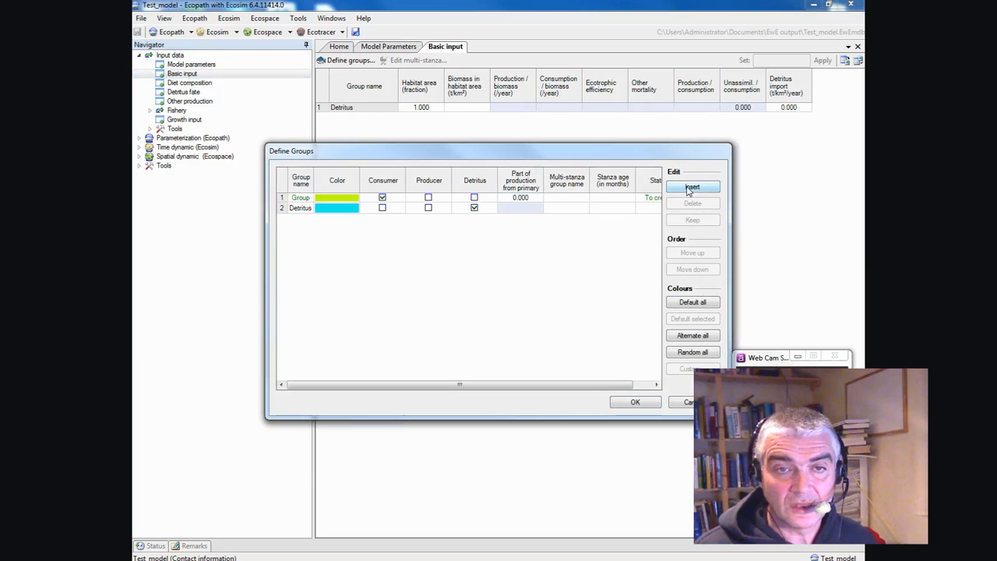
pyautogui.click(690, 189)
pyautogui.click(690, 188)
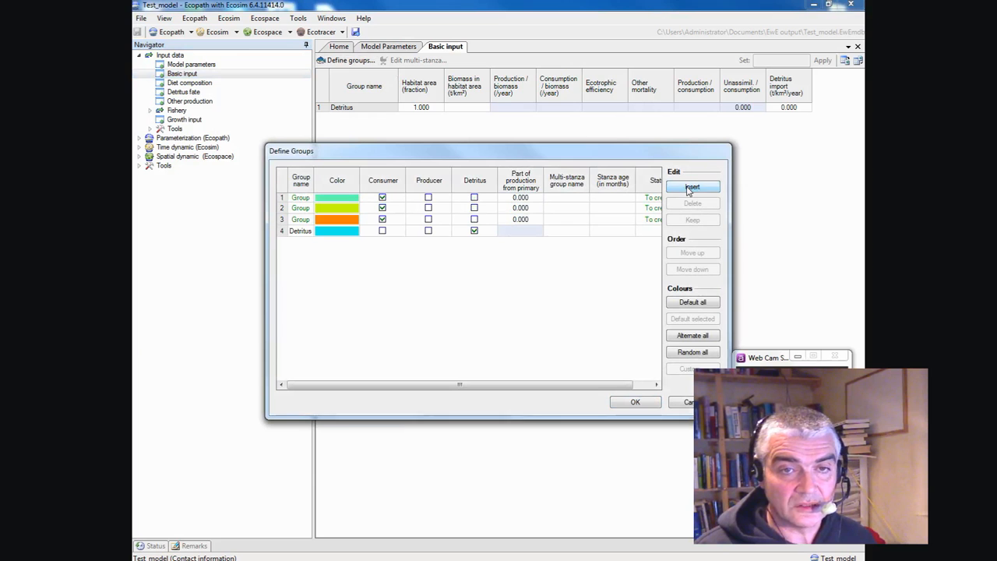
pyautogui.click(690, 189)
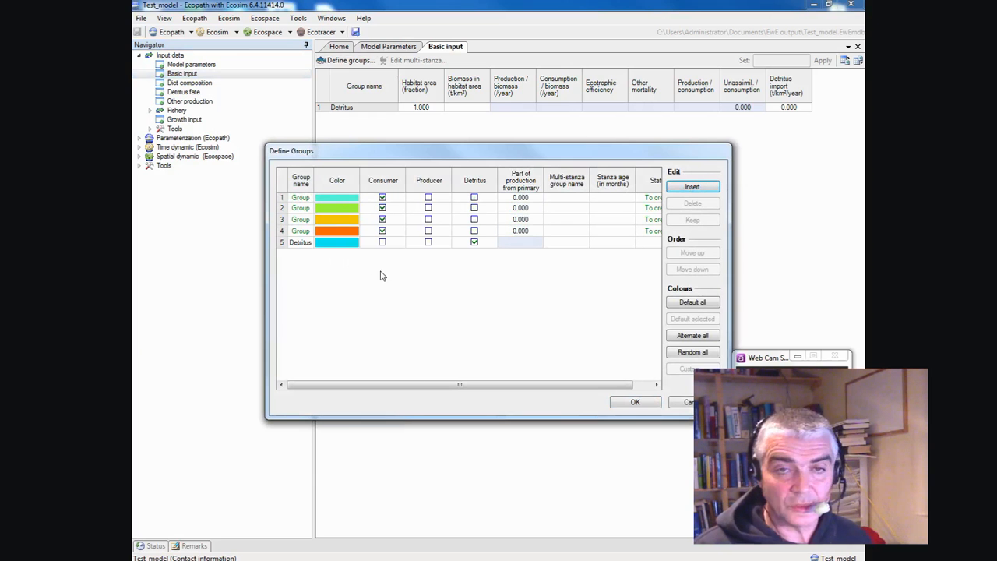
# Step: Change the colour of the Detritus group to very dark brown
pyautogui.doubleClick(333, 244)
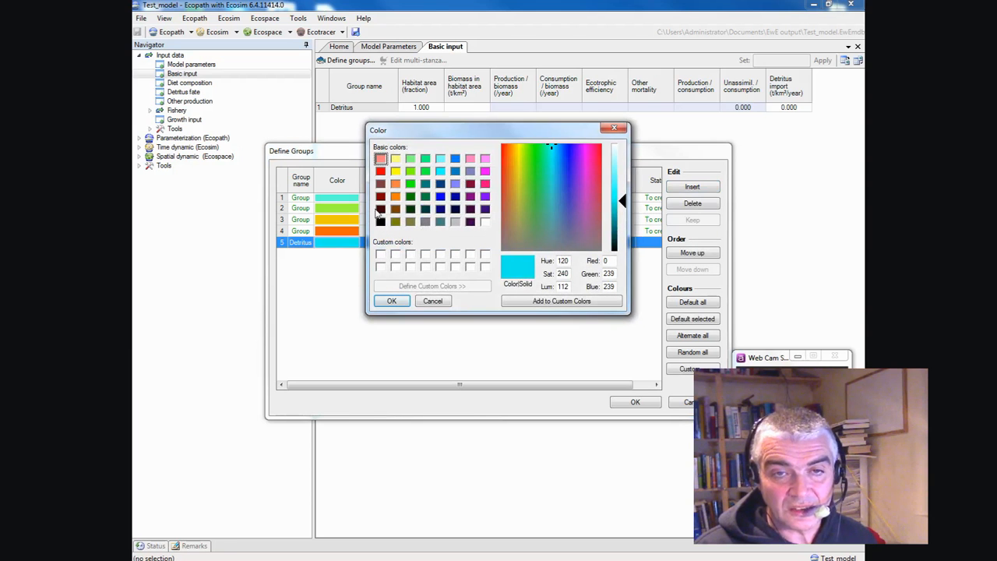
pyautogui.click(379, 210)
pyautogui.click(392, 300)
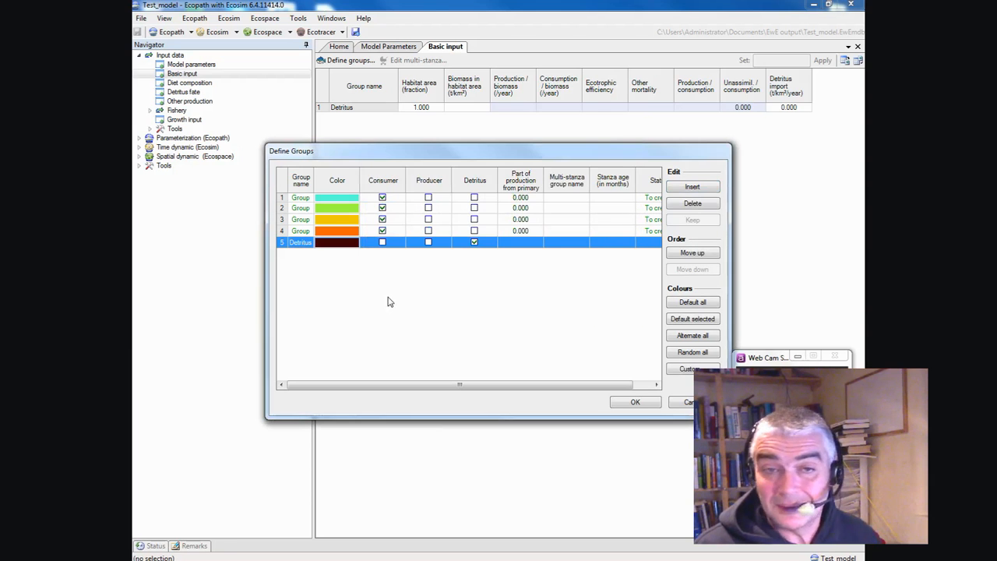
# Step: Widen the group name column and rename the first two groups as Reef piscivores and Reef planktivores
pyautogui.moveTo(314, 177); pyautogui.dragTo(375, 177)
pyautogui.click(321, 201)
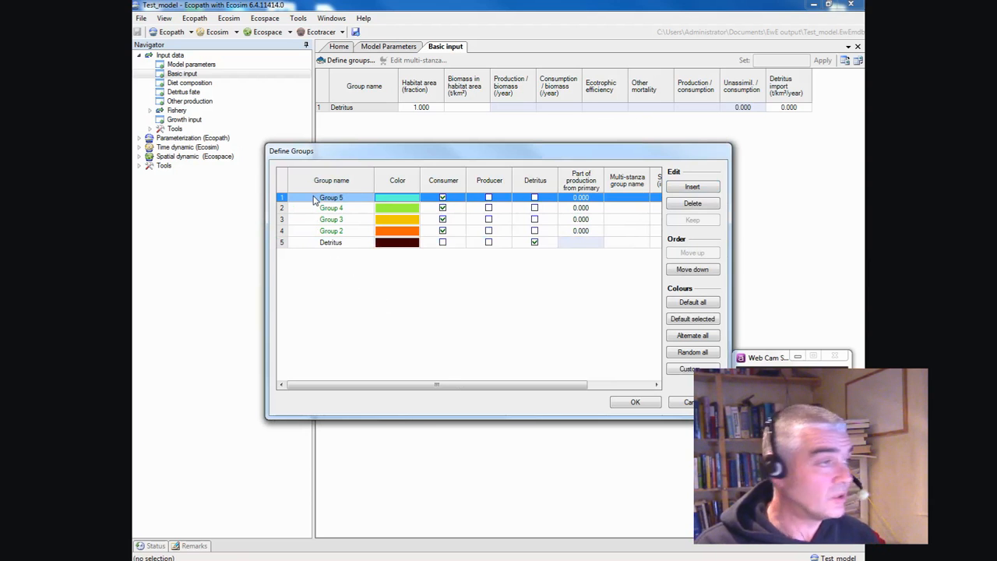
pyautogui.click(315, 200)
pyautogui.write('Reef piscivores')
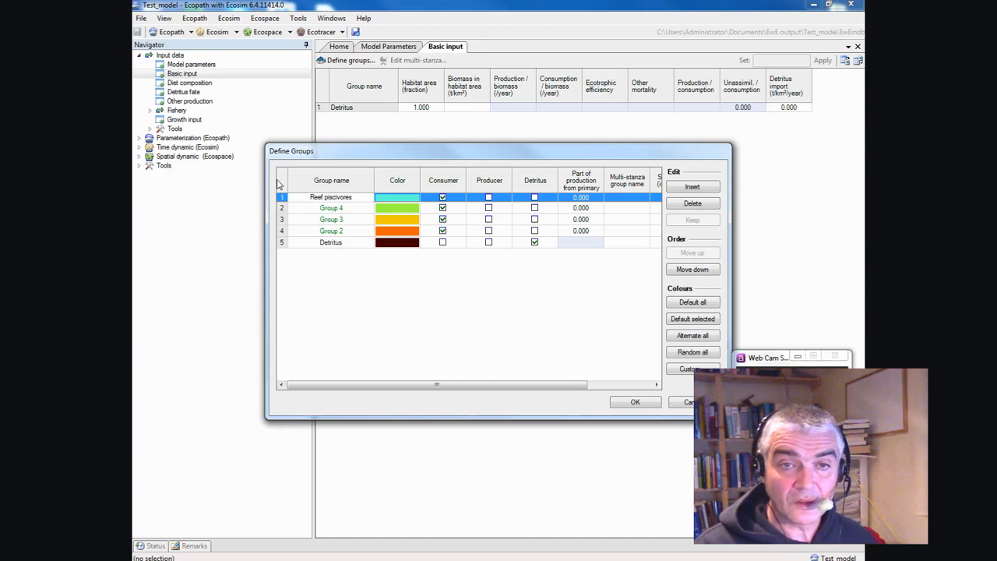
pyautogui.click(328, 209)
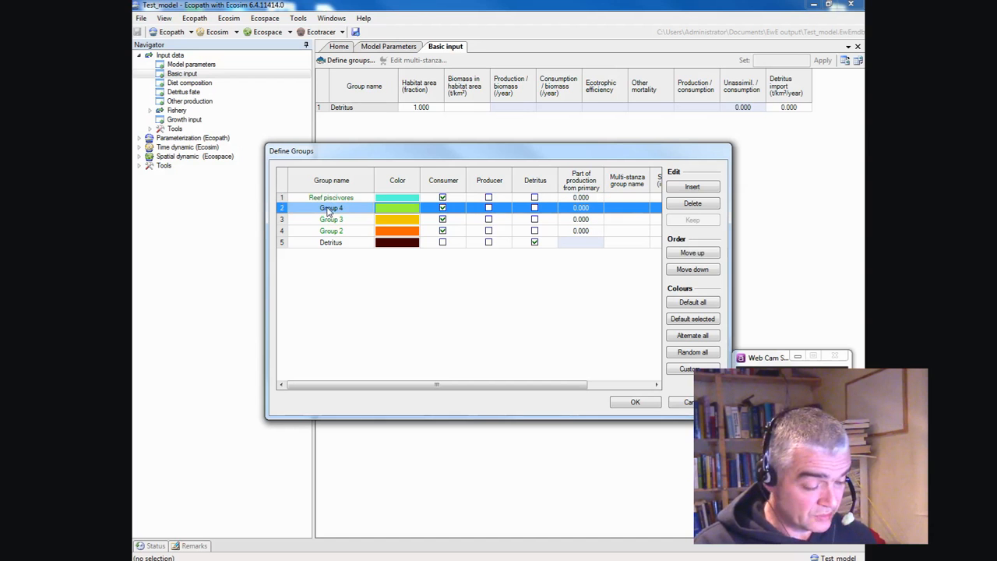
pyautogui.write('Reef plank')
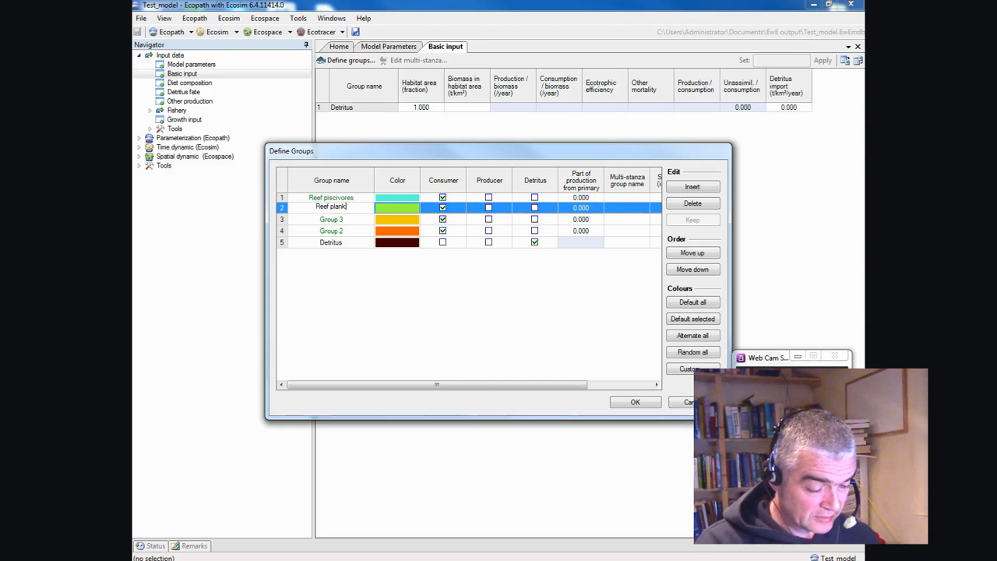
pyautogui.write('tivores')
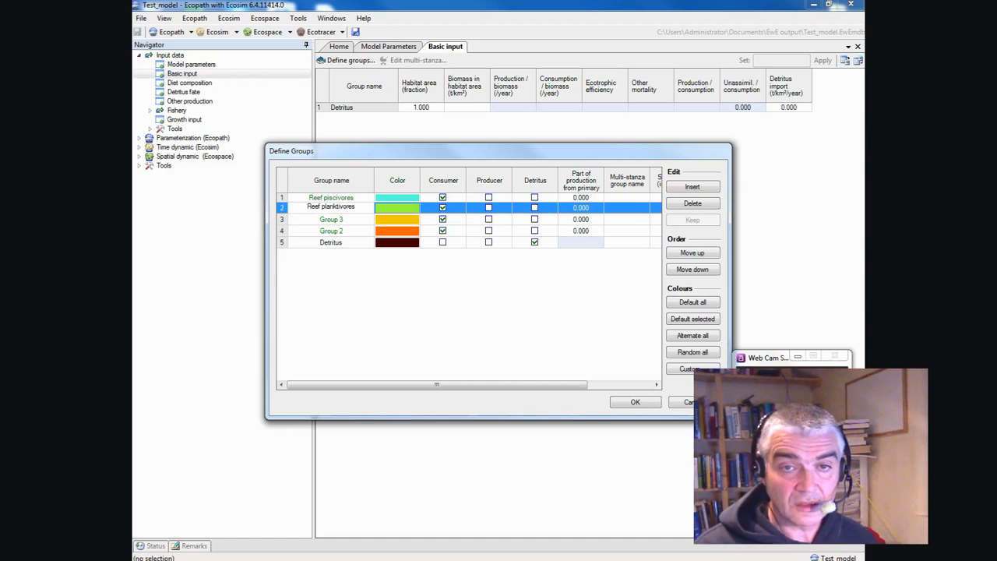
# Step: Rename the third and fourth groups as Zooplankton and Phytoplankton
pyautogui.click(324, 220)
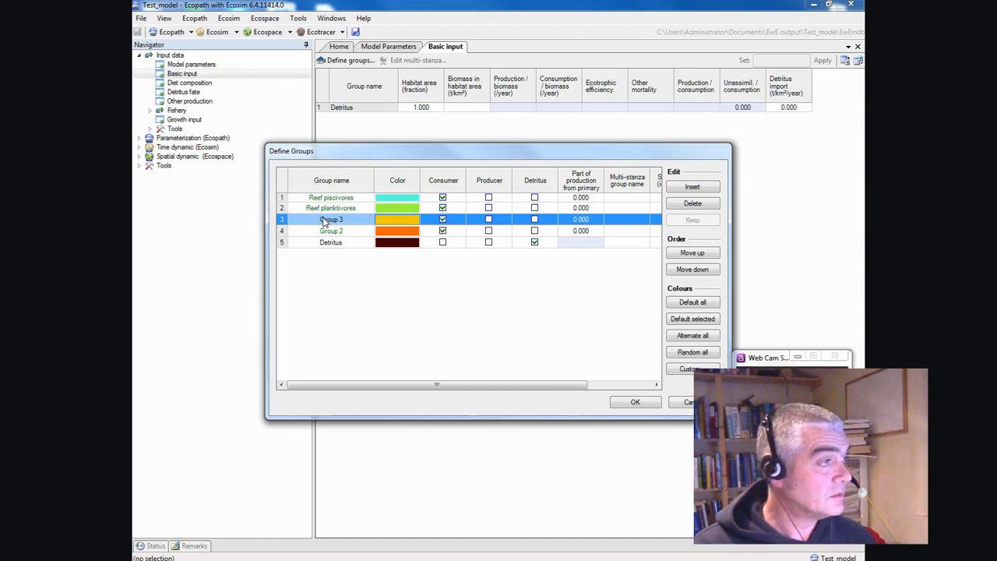
pyautogui.write('Zooplankton')
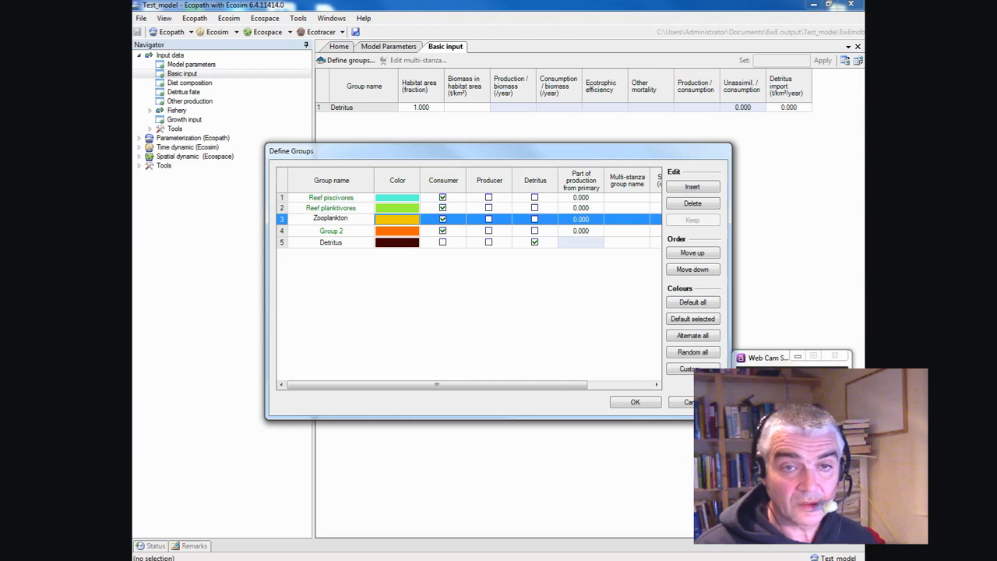
pyautogui.click(333, 234)
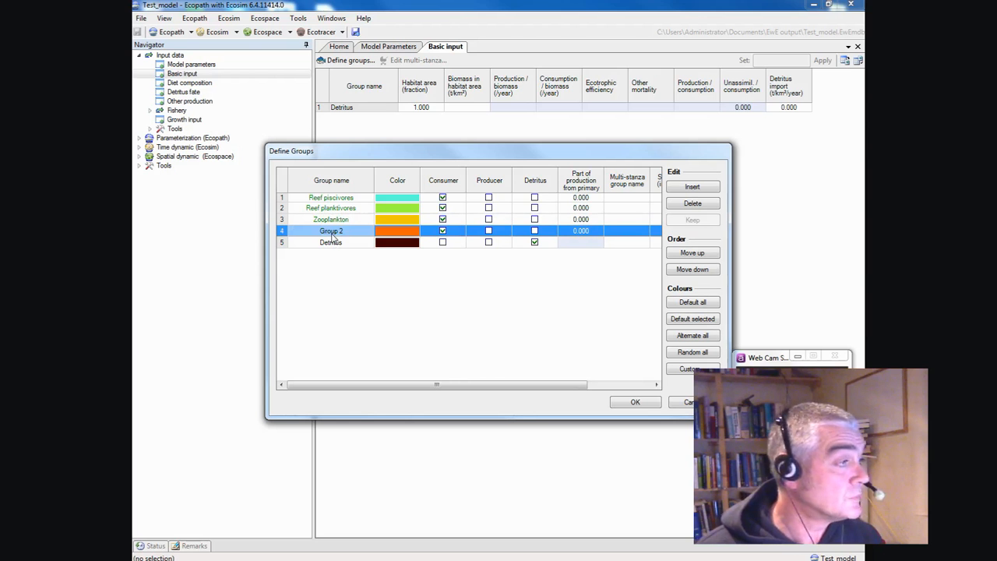
pyautogui.write('R')
pyautogui.write('hyto')
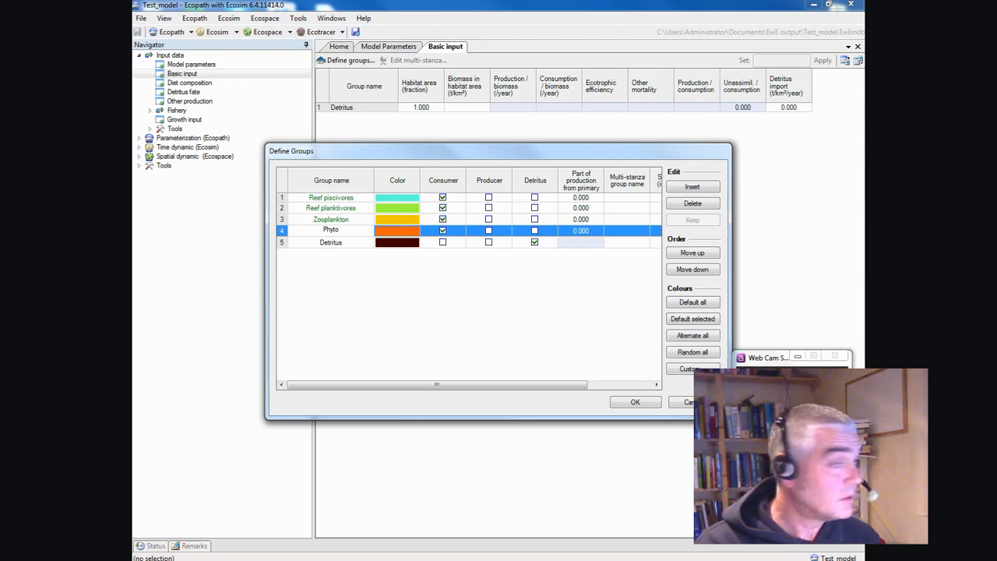
pyautogui.write('plankton')
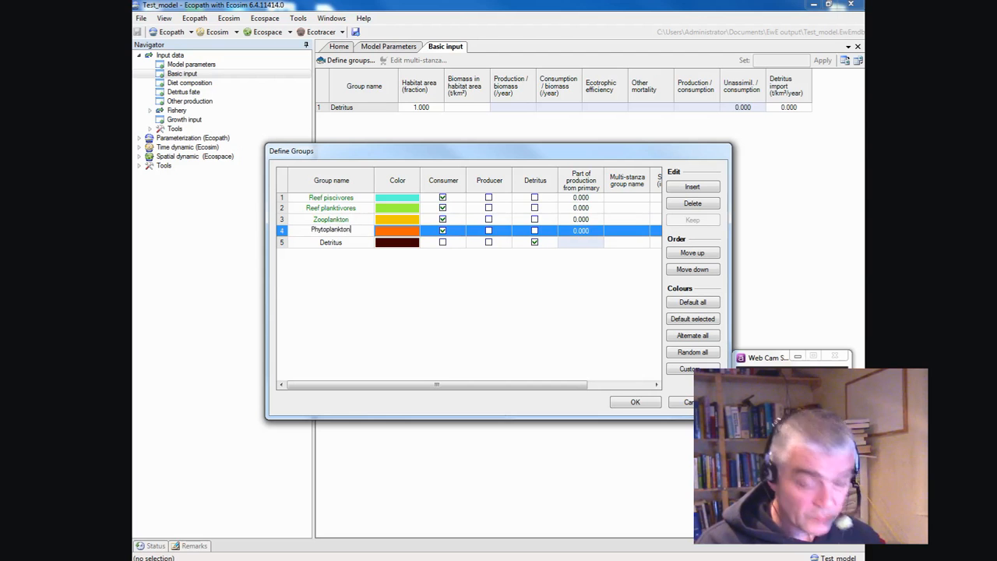
pyautogui.click(355, 245)
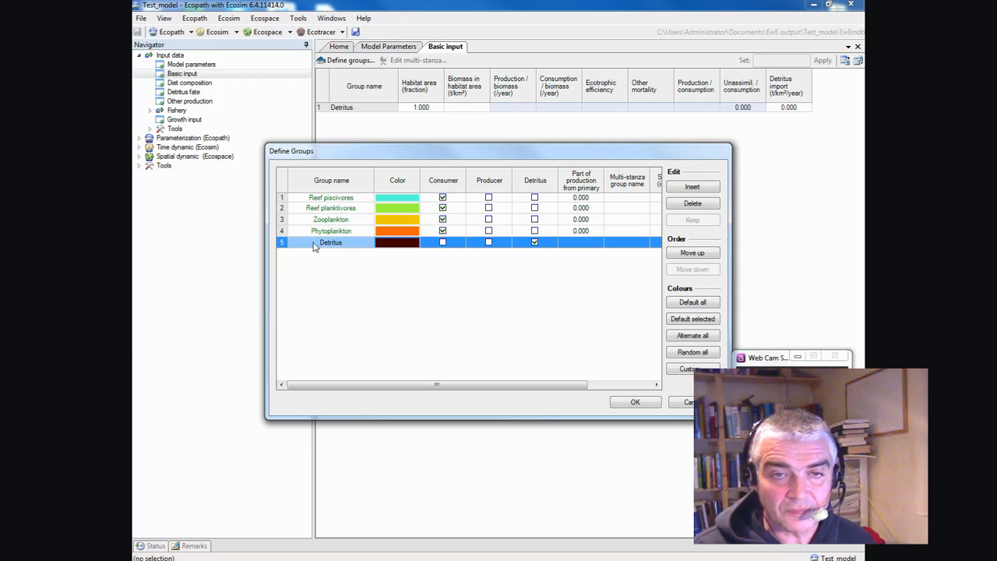
# Step: Mark Phytoplankton as a producer and accept the group definitions
pyautogui.click(535, 242)
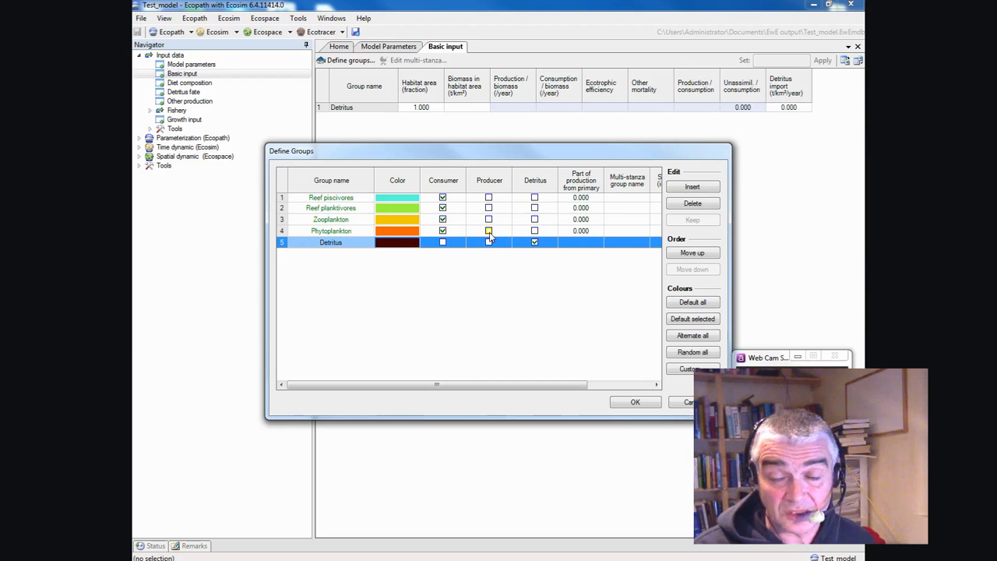
pyautogui.click(489, 231)
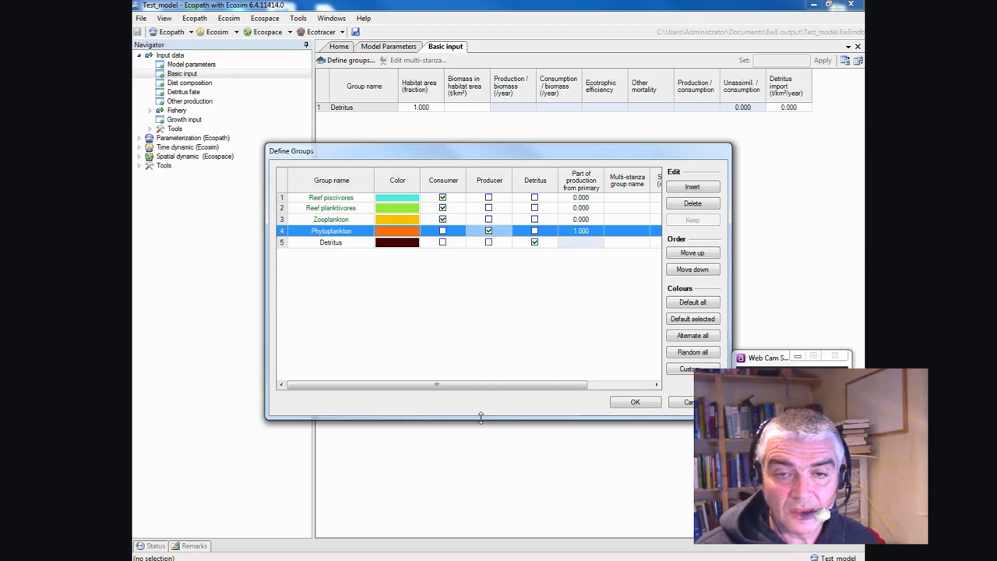
pyautogui.moveTo(485, 387); pyautogui.dragTo(454, 387)
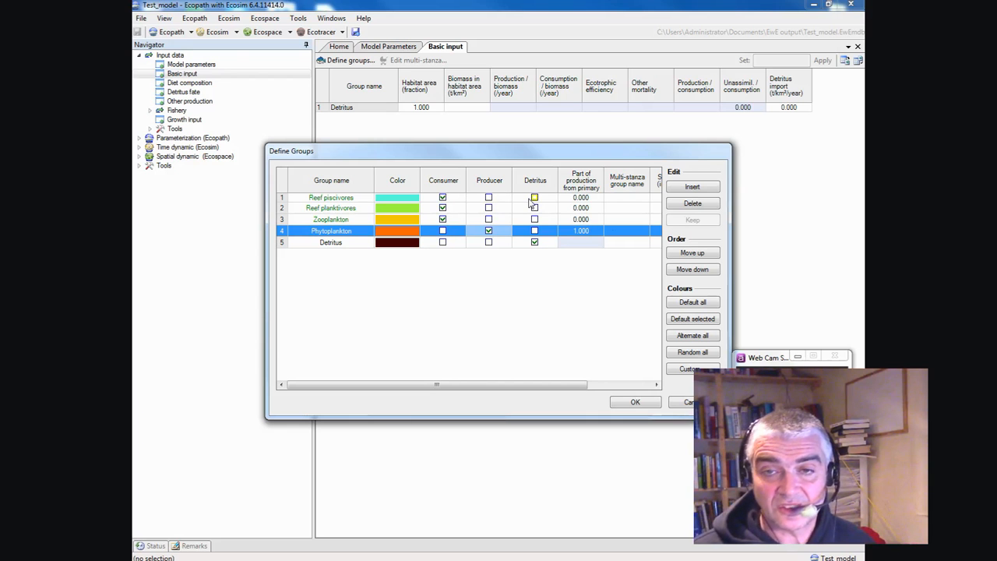
pyautogui.click(635, 404)
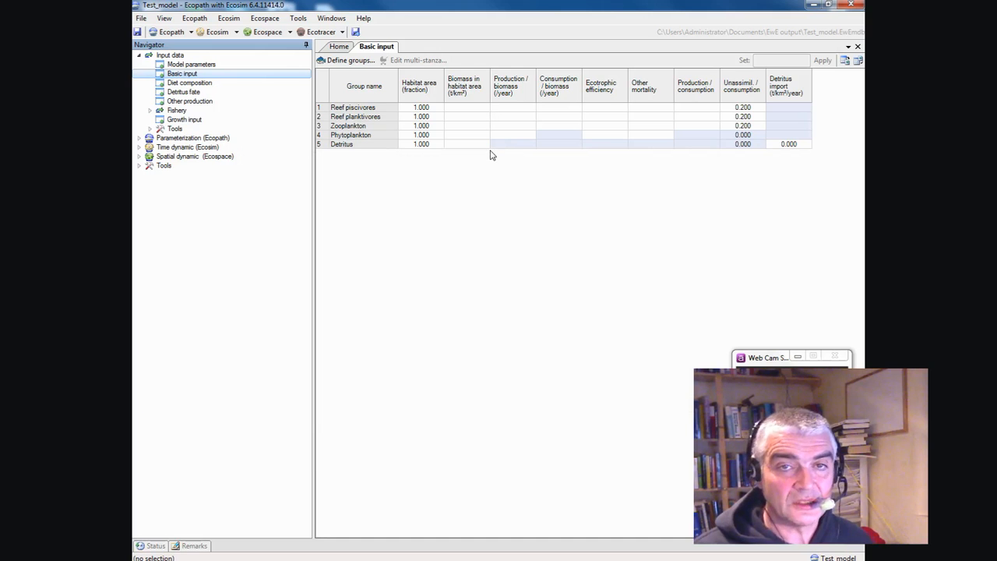
# Step: Enter biomass in habitat area of 0.5 for Reef piscivores, 1 for Reef planktivores, 2 for Zooplankton, 5 for Phytoplankton and 10 for Detritus
pyautogui.click(469, 108)
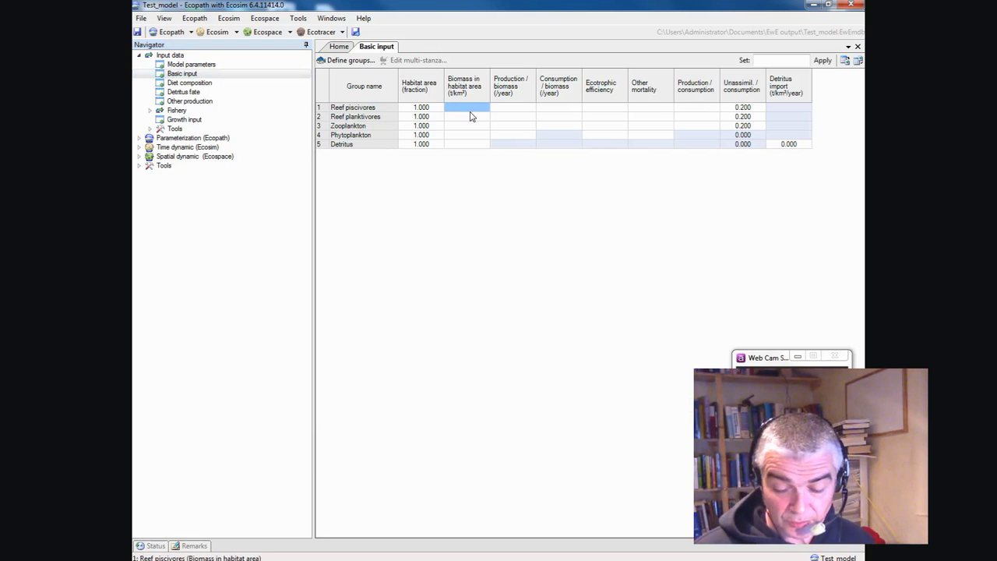
pyautogui.write('0.5')
pyautogui.click(471, 116)
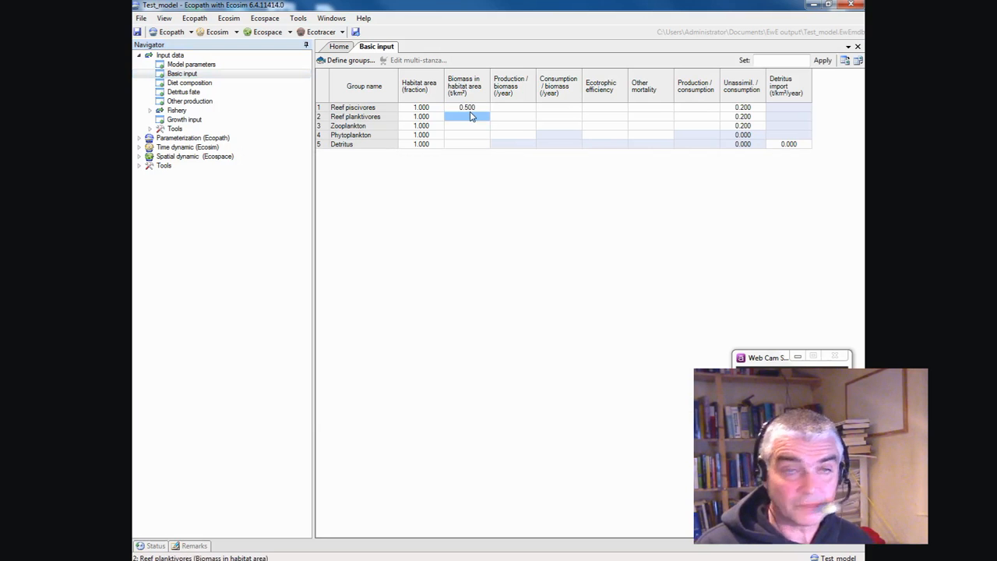
pyautogui.write('1')
pyautogui.press('Return')
pyautogui.write('2')
pyautogui.press('Return')
pyautogui.write('5')
pyautogui.press('Return')
pyautogui.write('10')
pyautogui.press('Return')
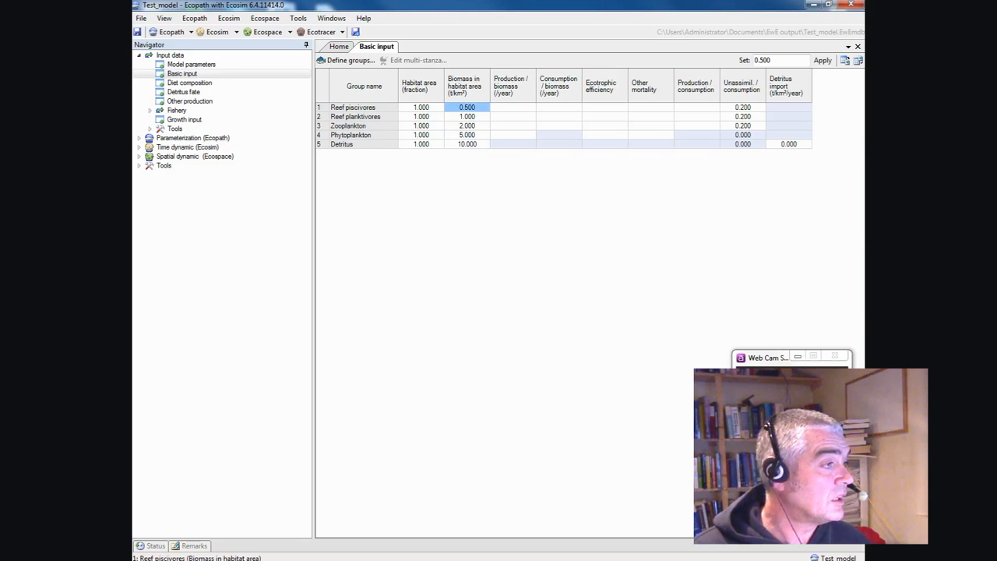
# Step: Enter production/biomass of 1 for Reef piscivores, 1 for Reef planktivores, 10 for Zooplankton and 100 for Phytoplankton
pyautogui.click(513, 111)
pyautogui.write('1')
pyautogui.press('Return')
pyautogui.write('1')
pyautogui.press('Return')
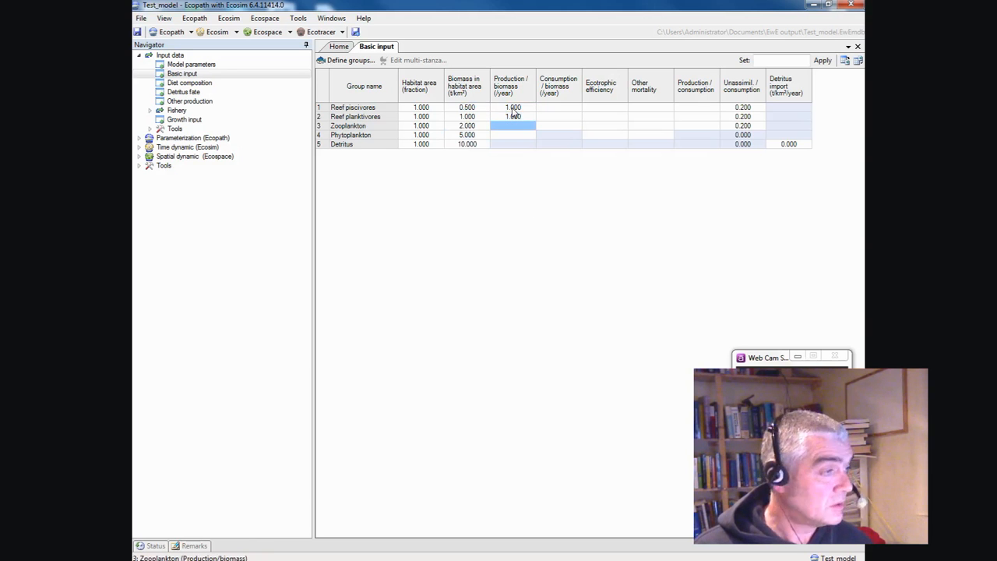
pyautogui.write('10')
pyautogui.press('Return')
pyautogui.write('100')
pyautogui.press('Return')
pyautogui.click(522, 110)
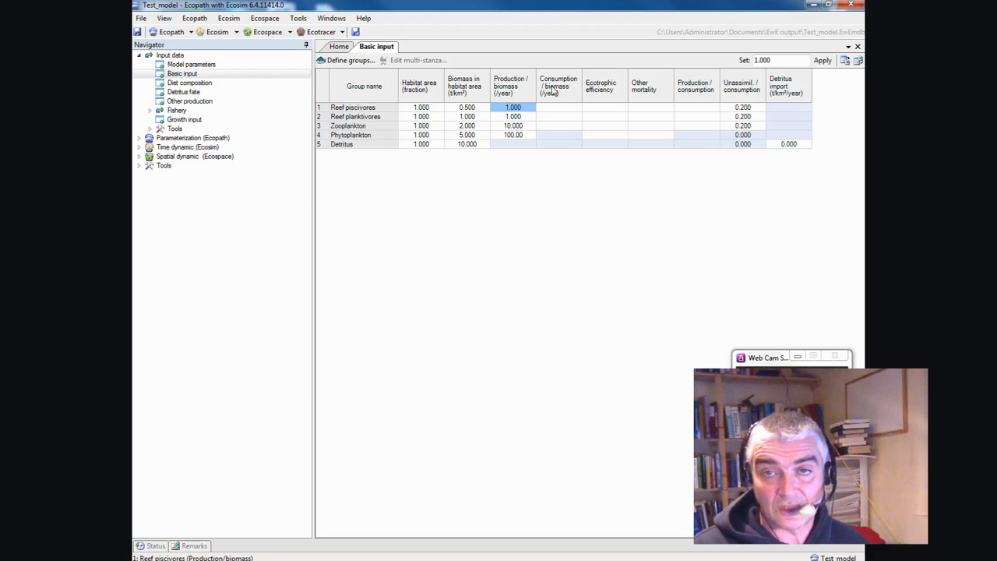
# Step: Enter production/consumption of 0.25 for Reef piscivores, 0.2 for Reef planktivores and 0.2 for Zooplankton
pyautogui.click(698, 109)
pyautogui.click(696, 109)
pyautogui.press('Return')
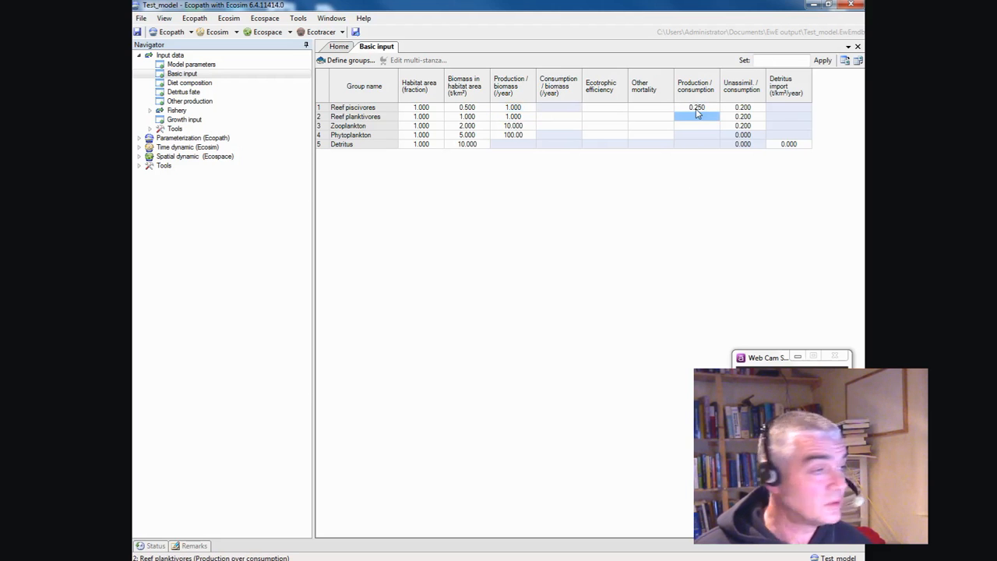
pyautogui.write('0.15')
pyautogui.press('Return')
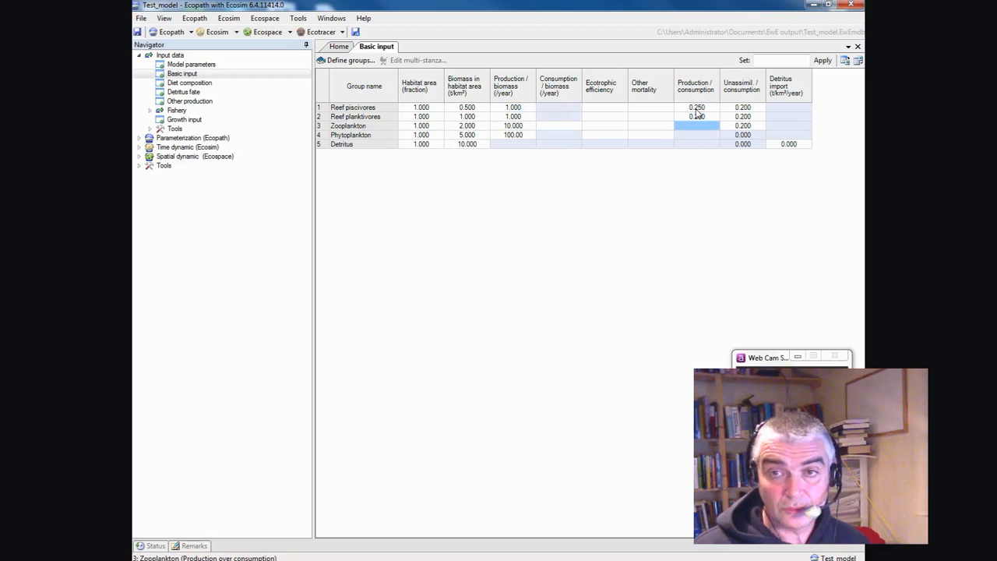
pyautogui.write('0.2')
pyautogui.click(697, 110)
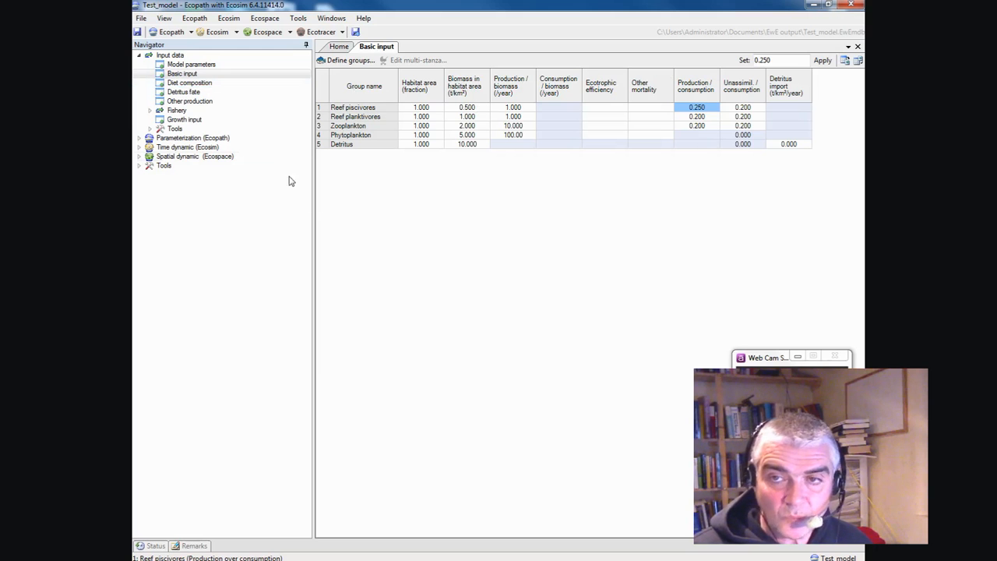
# Step: In the diet composition, enter 1 for Reef planktivores as prey of Reef piscivores and 1 for Zooplankton as prey of Reef planktivores
pyautogui.click(191, 83)
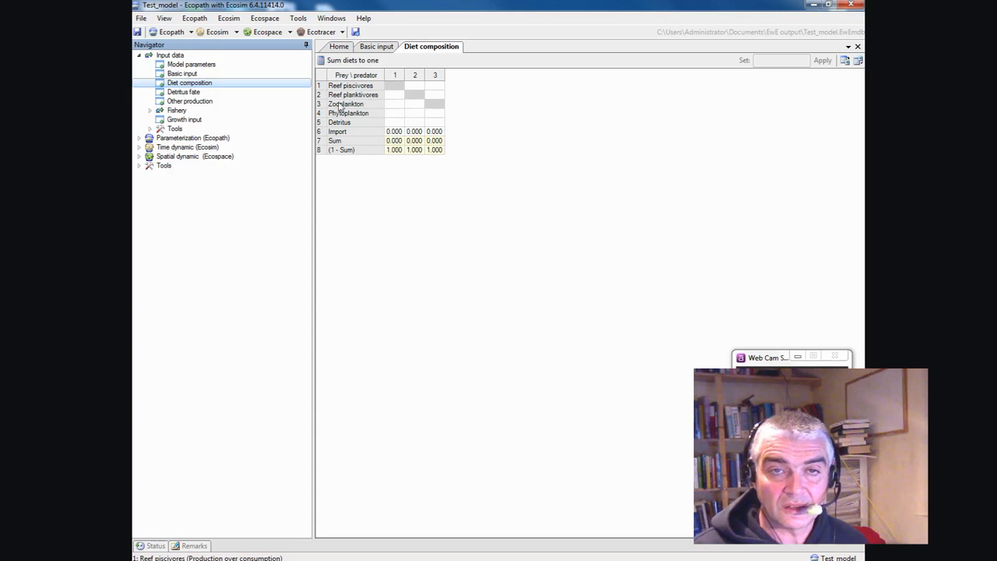
pyautogui.click(393, 86)
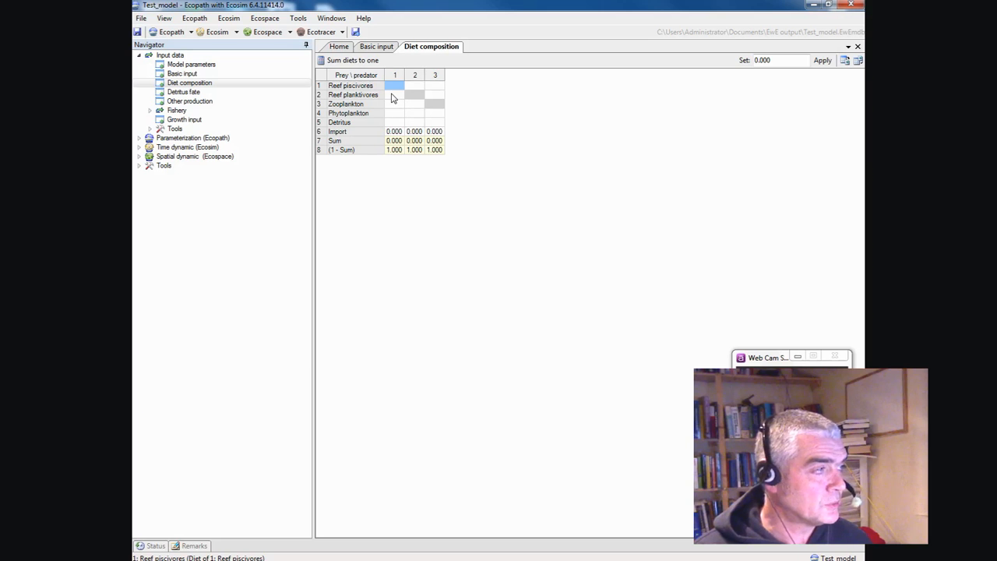
pyautogui.click(393, 96)
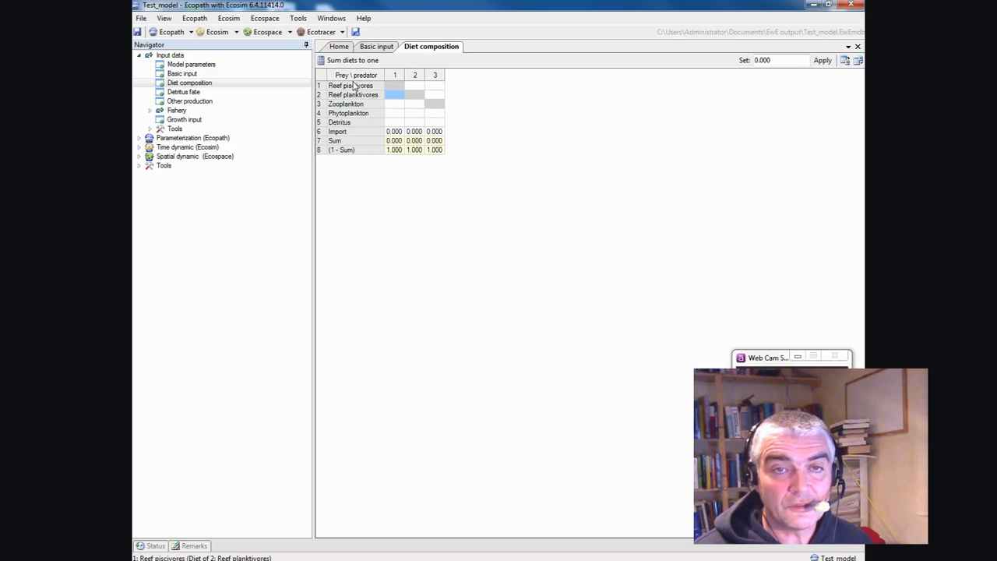
pyautogui.write('1')
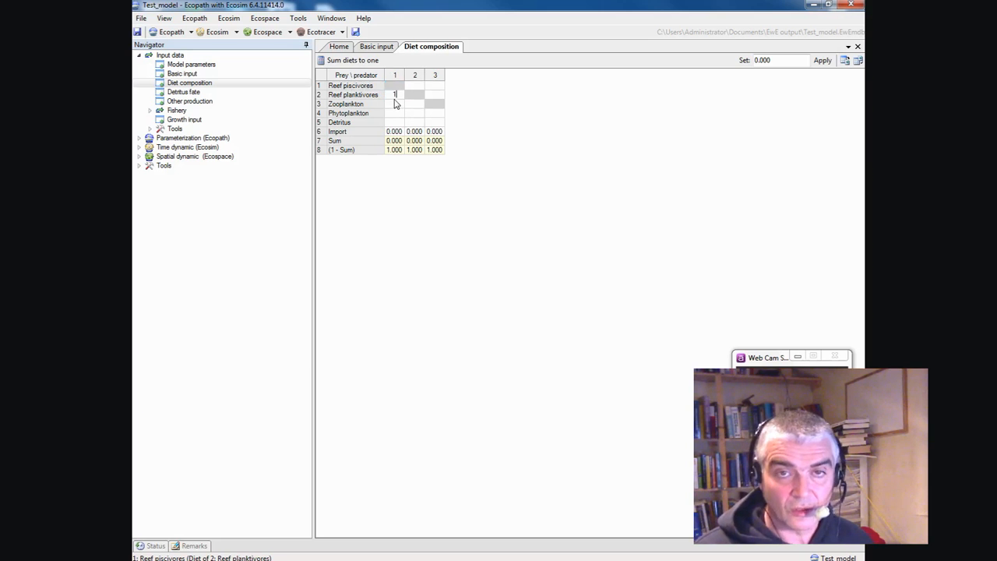
pyautogui.press('Return')
pyautogui.click(414, 104)
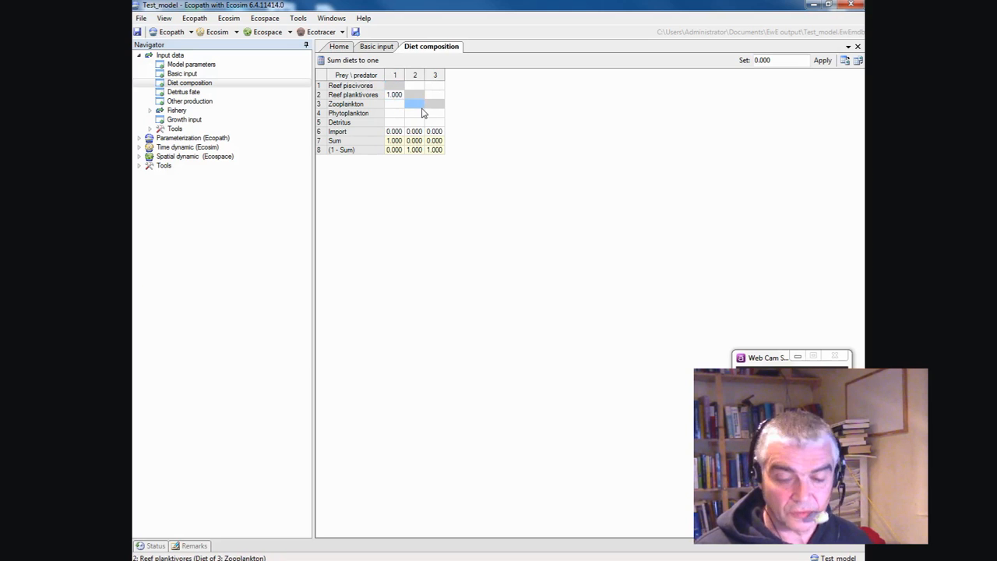
pyautogui.write('1')
pyautogui.press('Return')
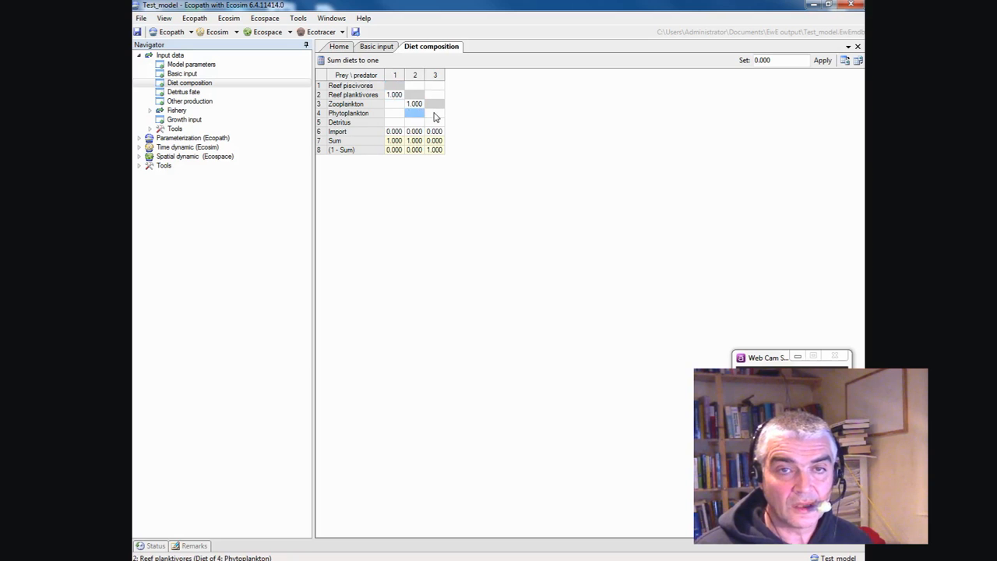
# Step: Enter Zooplankton's diet as 1 for Phytoplankton and 0.1 for Detritus
pyautogui.click(435, 115)
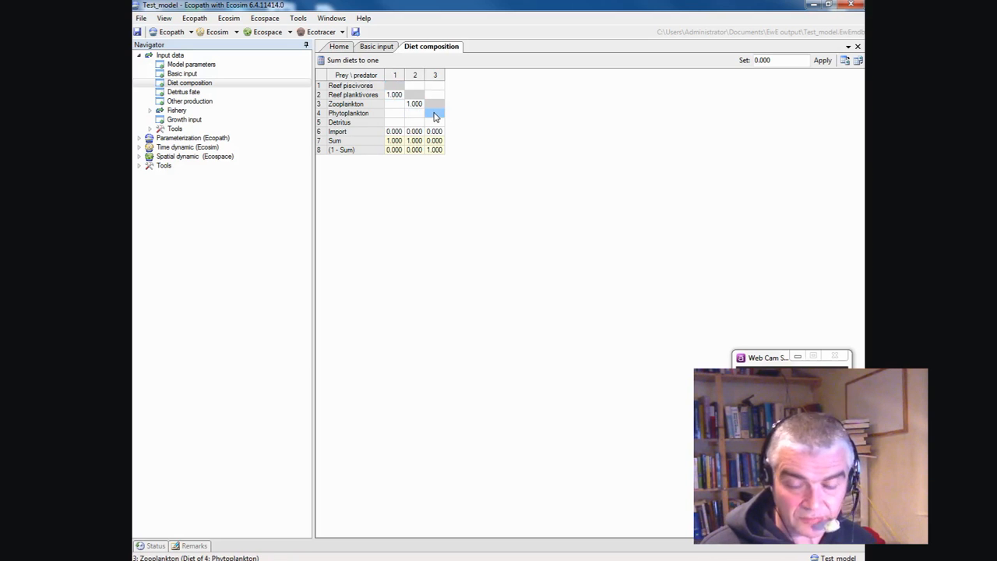
pyautogui.write('1')
pyautogui.press('Return')
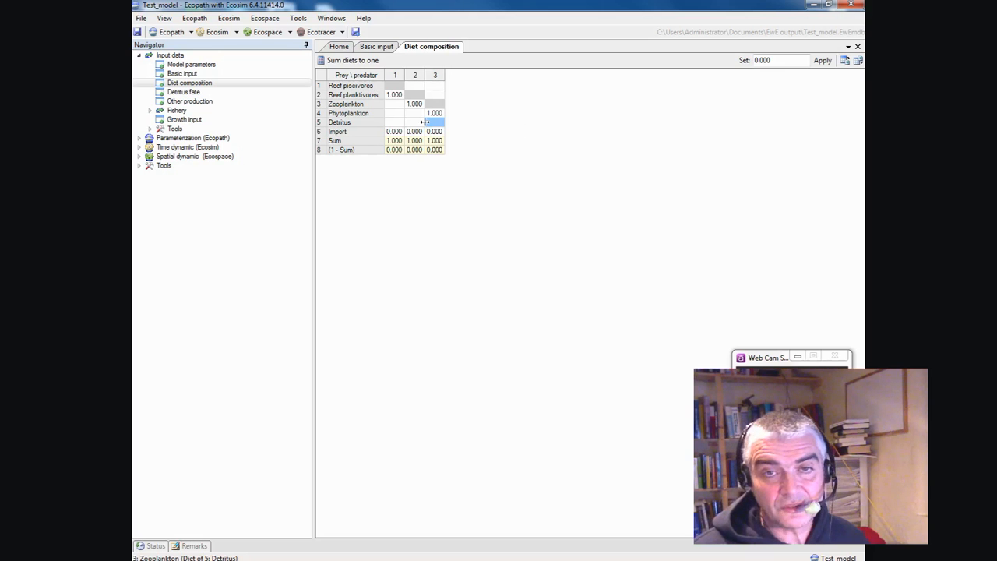
pyautogui.write('0.1')
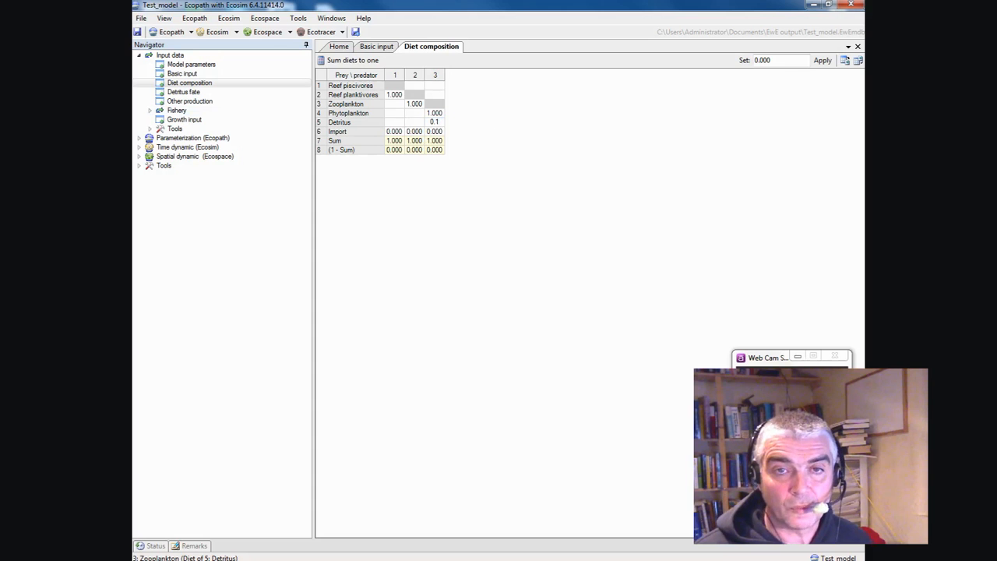
pyautogui.press('Return')
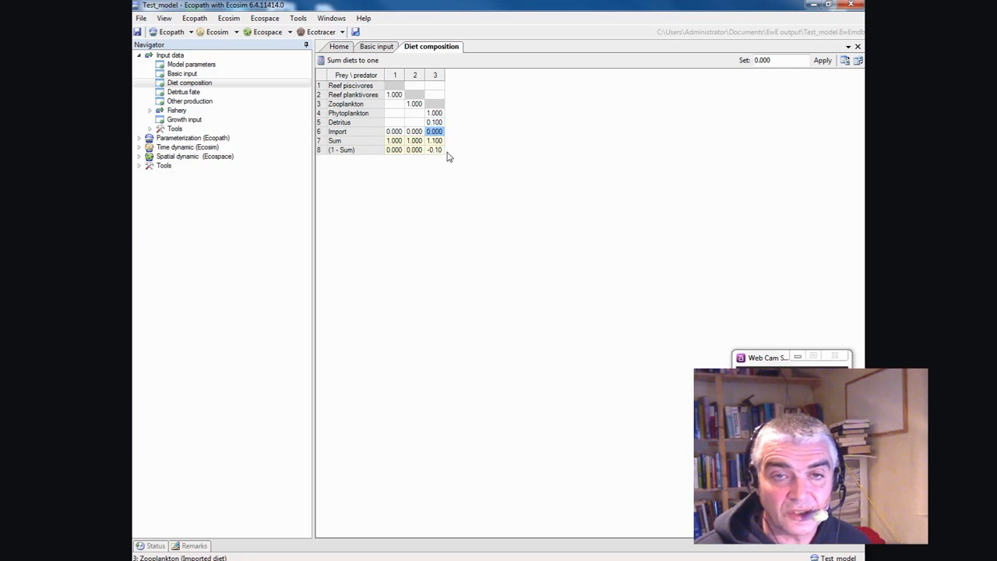
# Step: Set the Phytoplankton share of Zooplankton's diet to 0.9
pyautogui.click(434, 115)
pyautogui.write('0.')
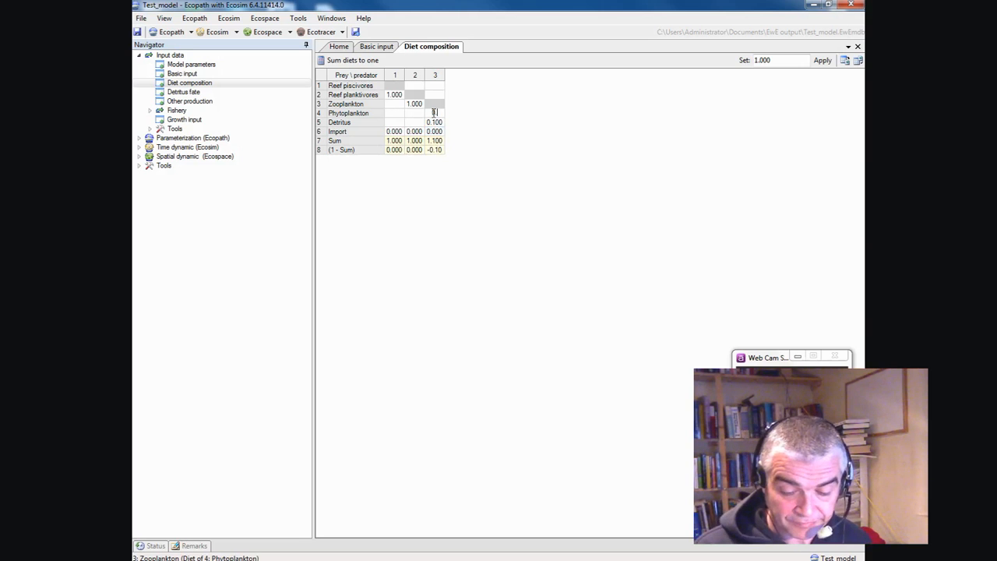
pyautogui.write('9')
pyautogui.press('Return')
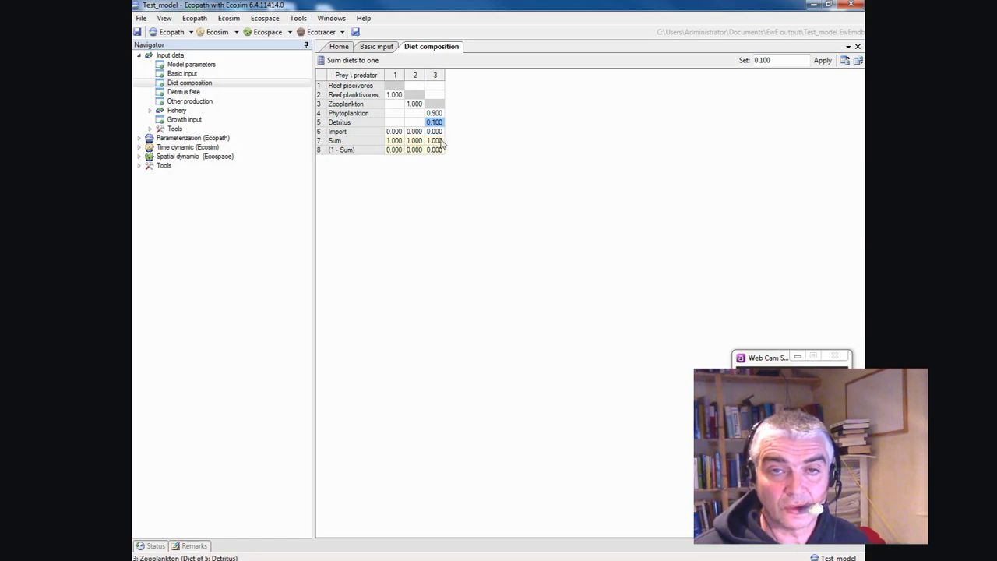
# Step: Set the Phytoplankton share of Zooplankton's diet to 1 and have the diets automatically summed to one
pyautogui.click(438, 117)
pyautogui.press('Return')
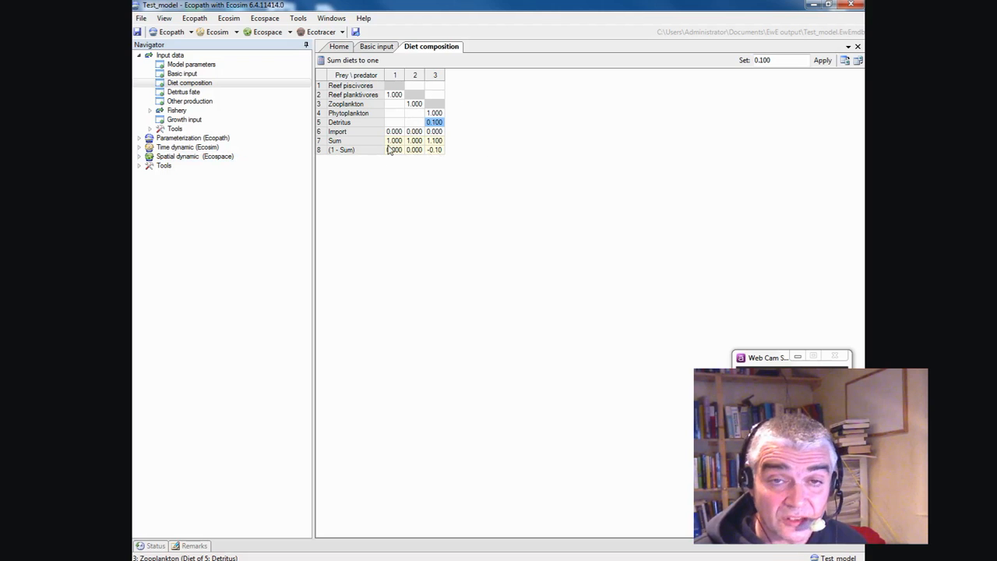
pyautogui.click(344, 66)
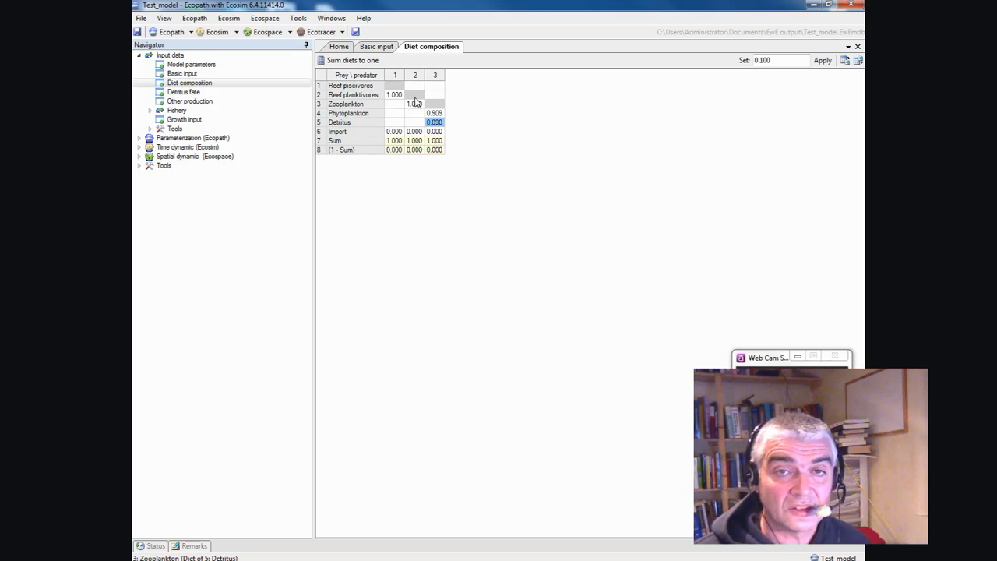
# Step: Review the detritus fate and other production inputs for all groups
pyautogui.click(187, 92)
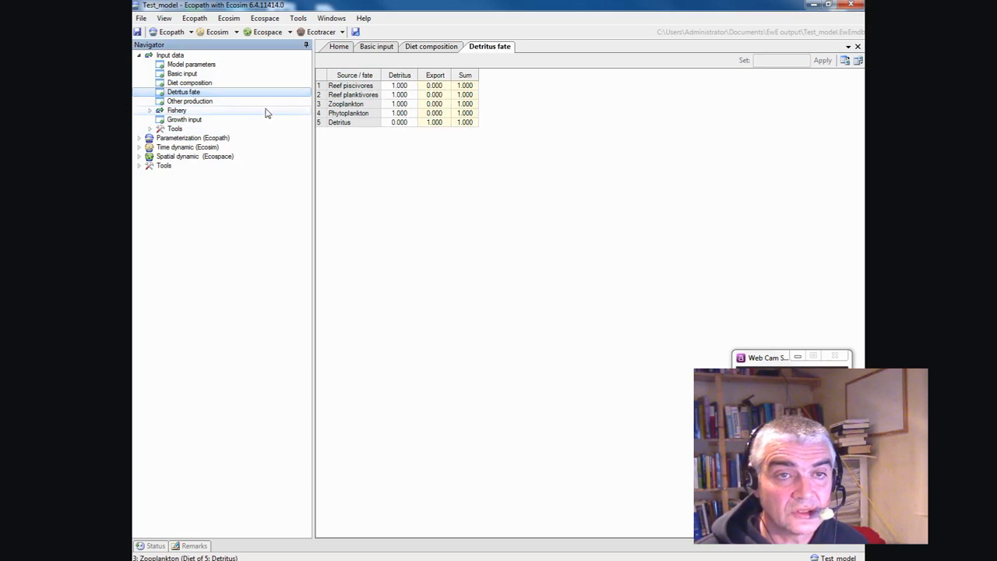
pyautogui.click(209, 103)
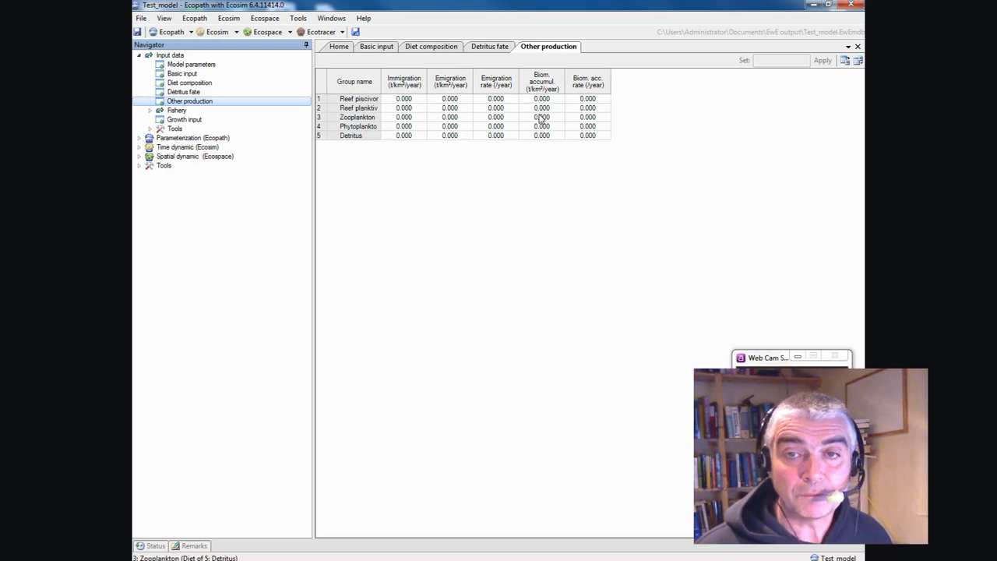
# Step: In the fishery's fleet definitions, rename Fleet1 as Piscivore fleet and accept the definition
pyautogui.doubleClick(174, 111)
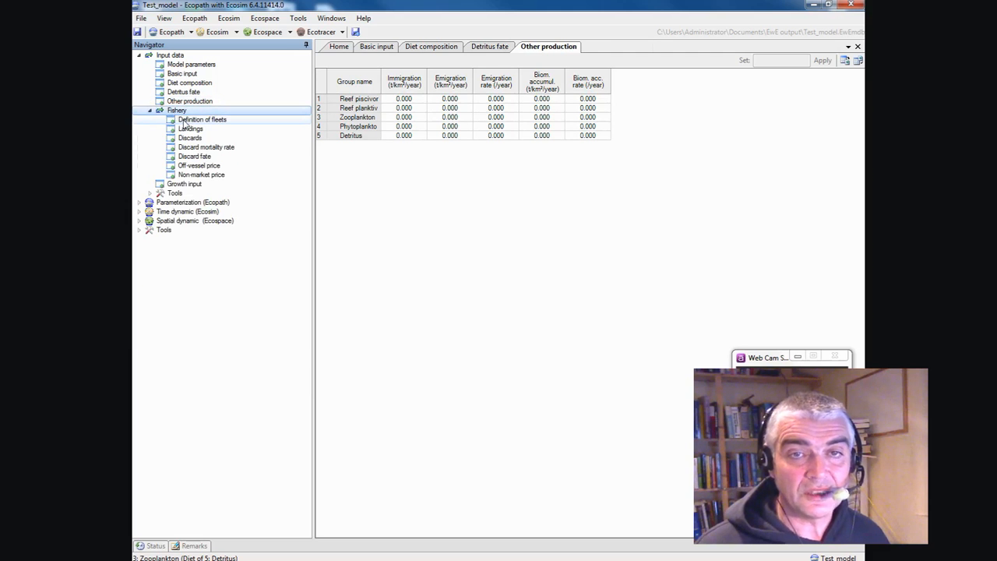
pyautogui.click(184, 121)
pyautogui.click(339, 63)
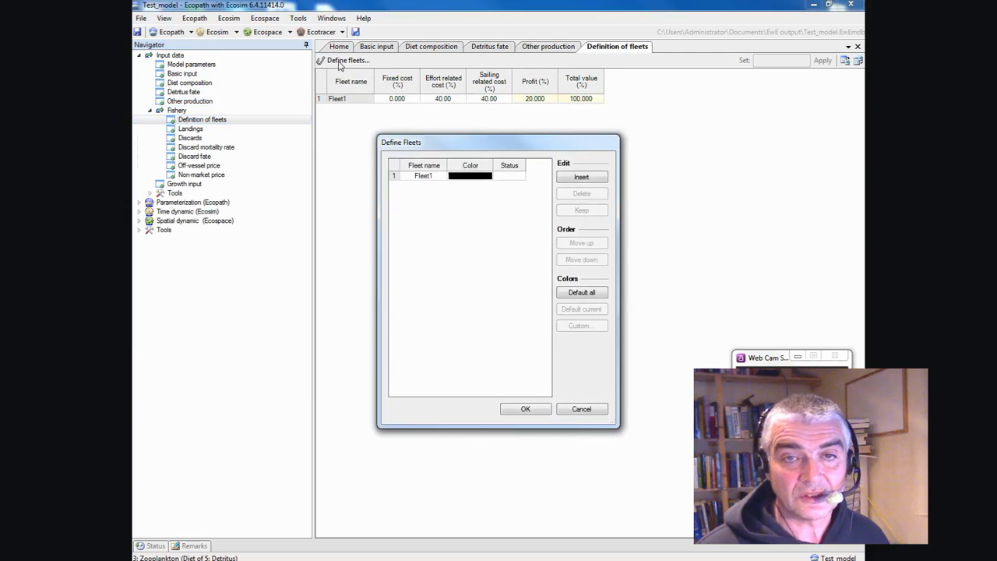
pyautogui.click(419, 182)
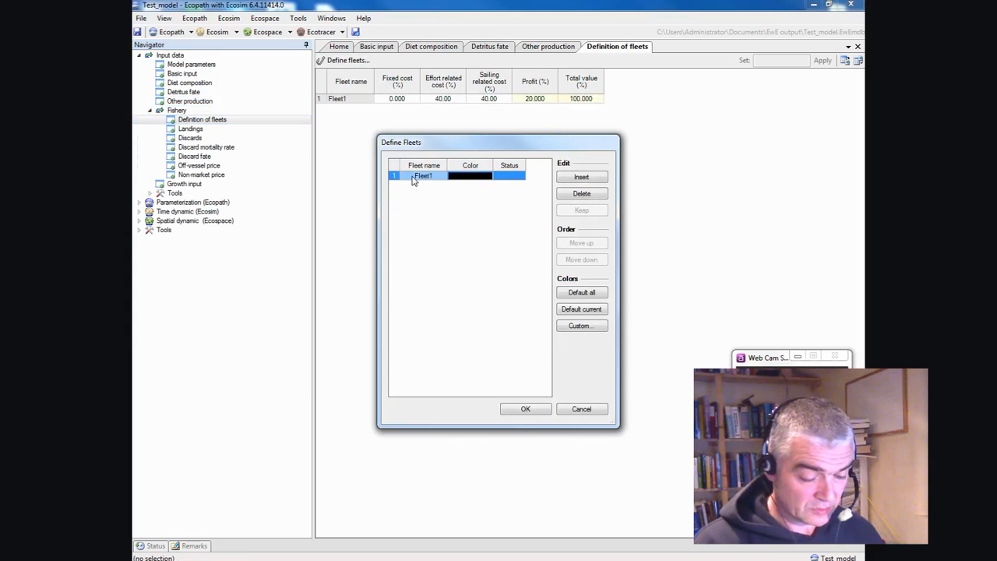
pyautogui.write('Pisc')
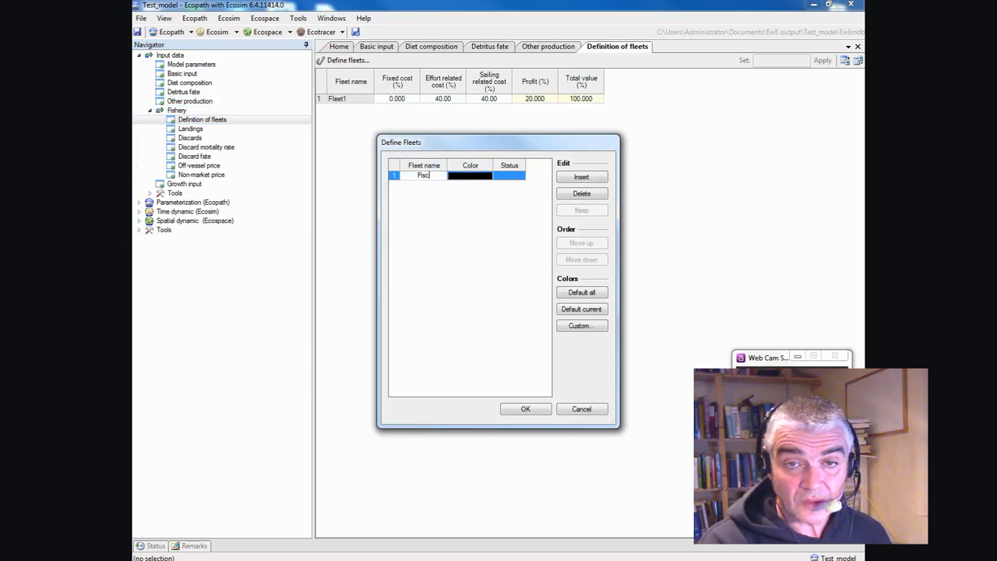
pyautogui.write('ivorefleet')
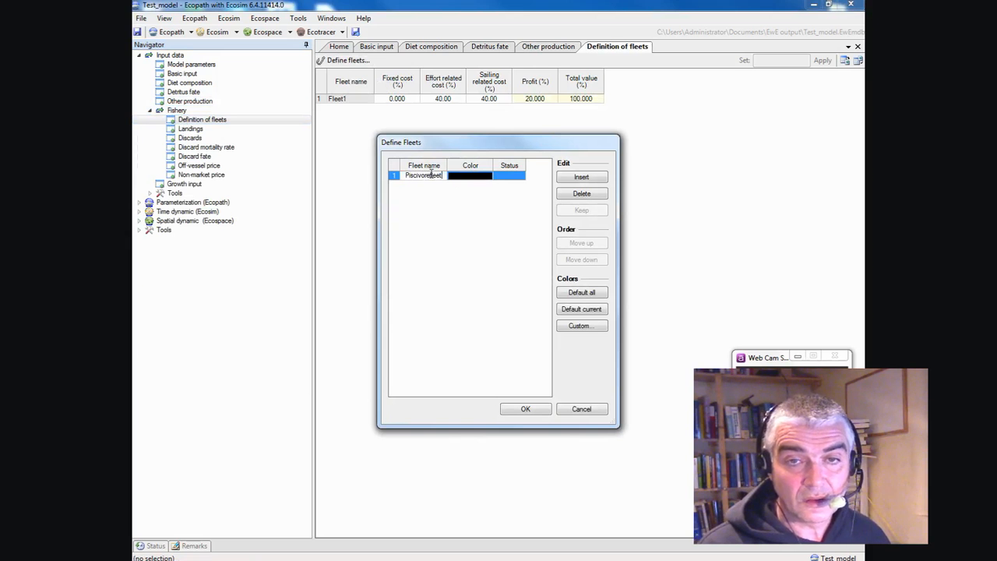
pyautogui.click(431, 175)
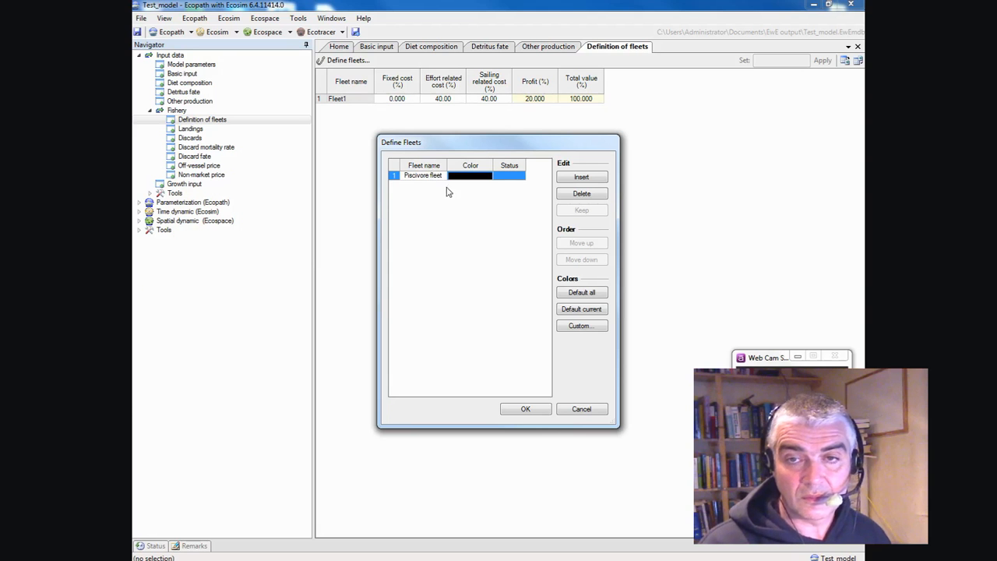
pyautogui.click(528, 410)
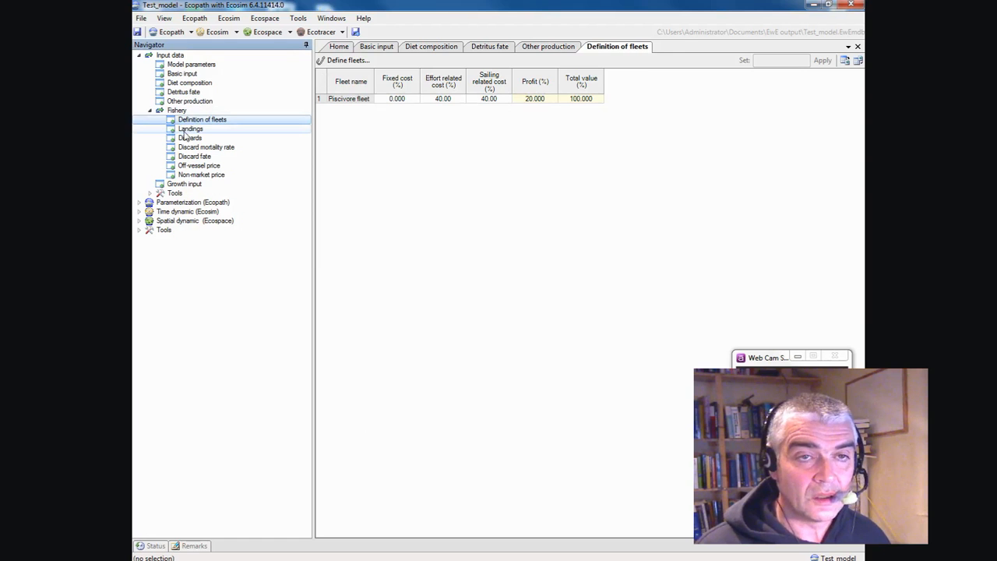
# Step: Enter landings of 0.3 t/km²/year of Reef piscivores for the Piscivore fleet
pyautogui.click(189, 129)
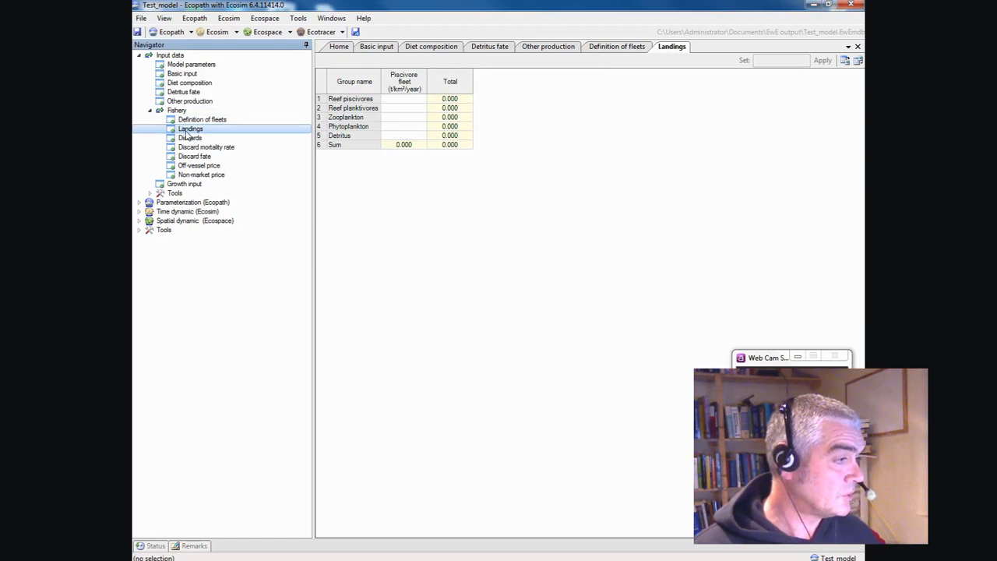
pyautogui.click(407, 101)
pyautogui.write('0.3')
pyautogui.press('Return')
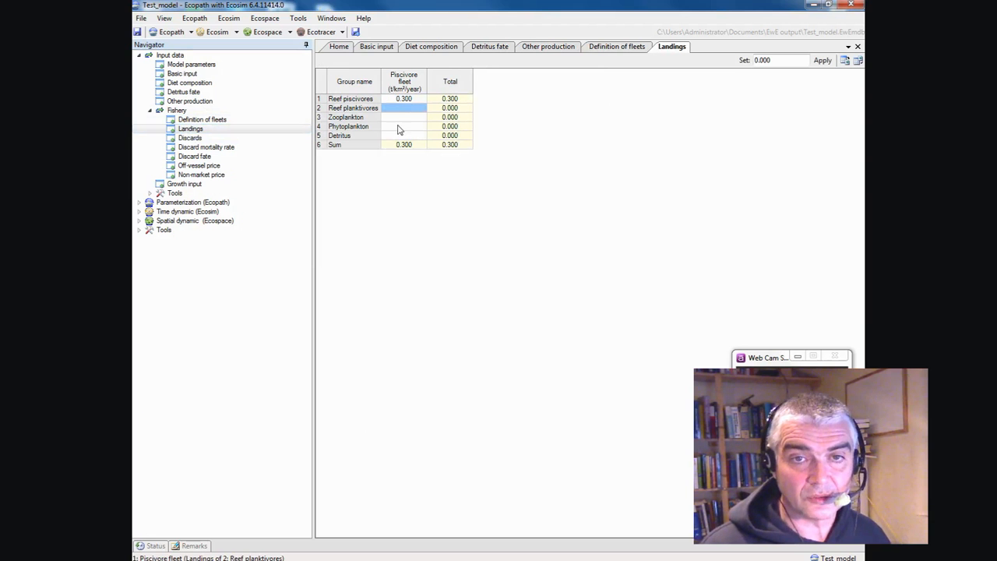
# Step: Review the Piscivore fleet's discards, discard mortality rate and discard fate inputs
pyautogui.click(189, 138)
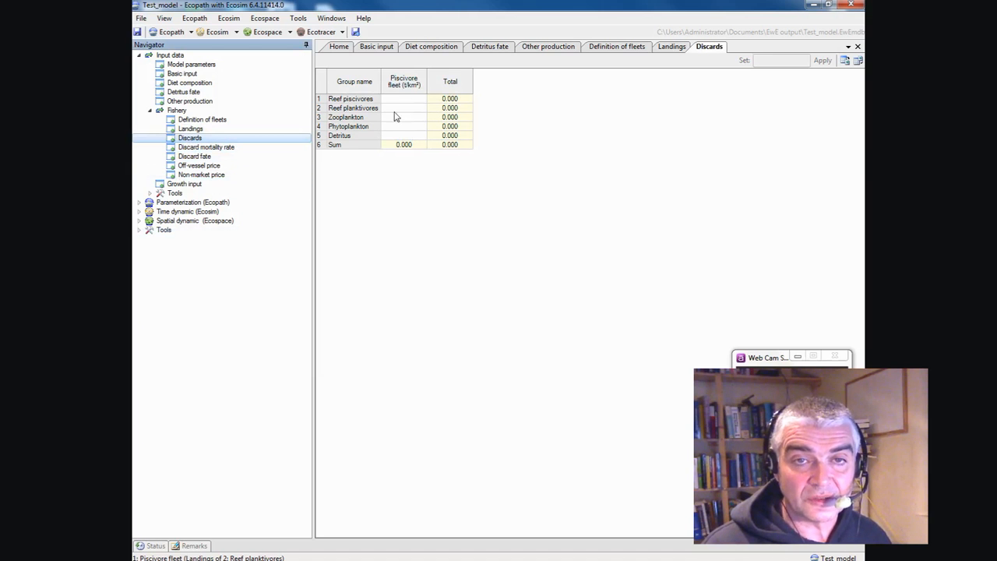
pyautogui.click(196, 147)
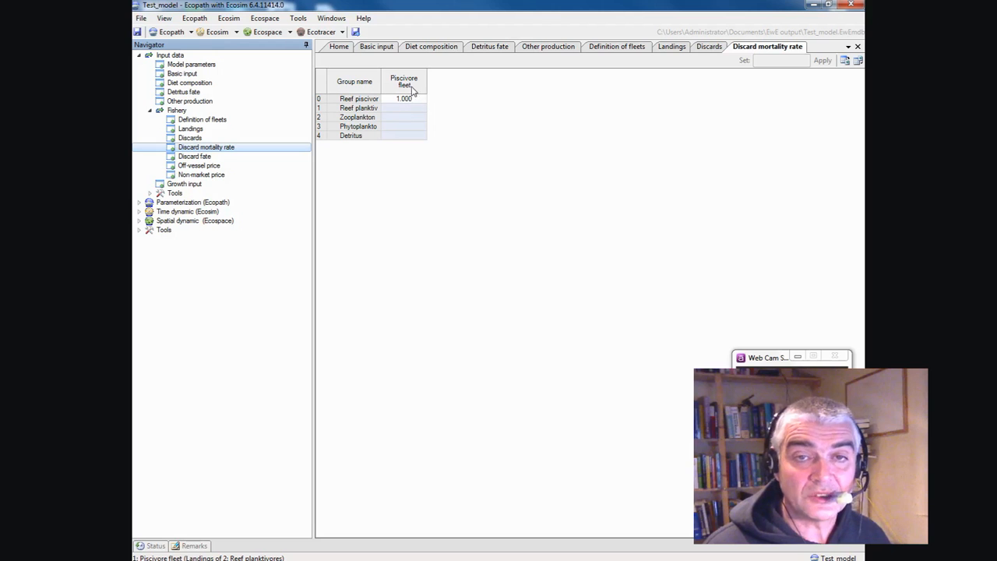
pyautogui.click(190, 158)
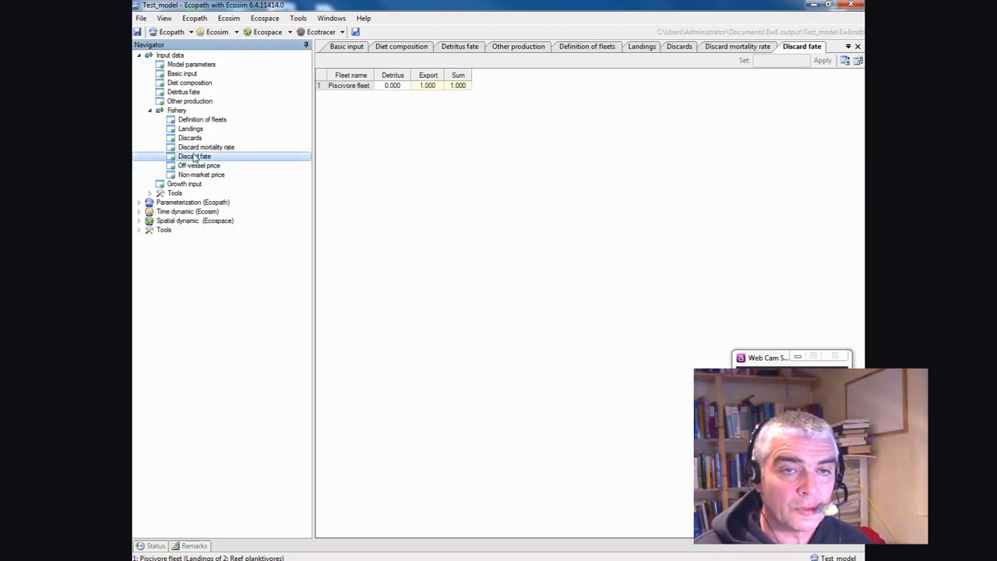
# Step: Open the input data's Pedigree tool and accept the pedigree definitions
pyautogui.doubleClick(166, 195)
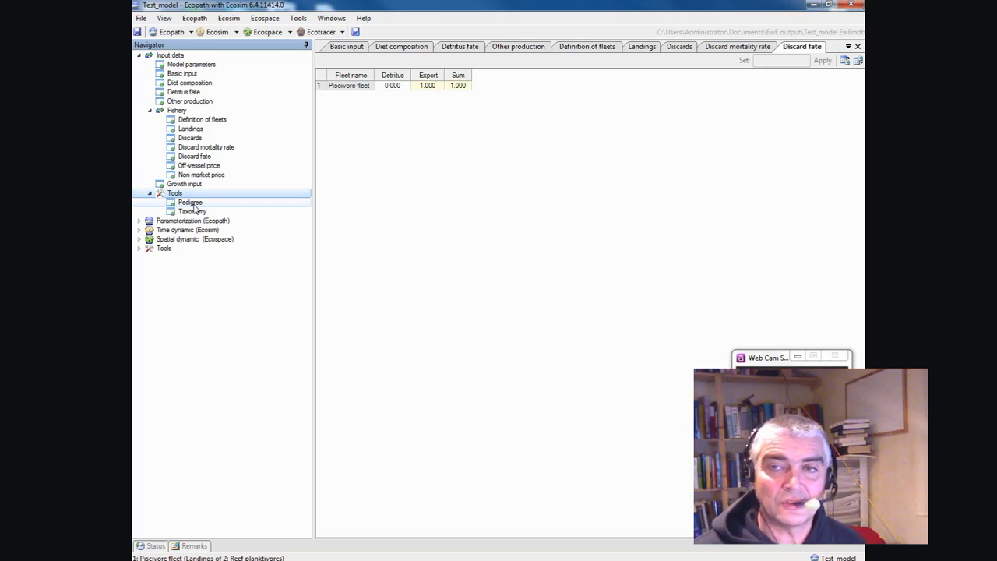
pyautogui.click(192, 203)
pyautogui.click(473, 308)
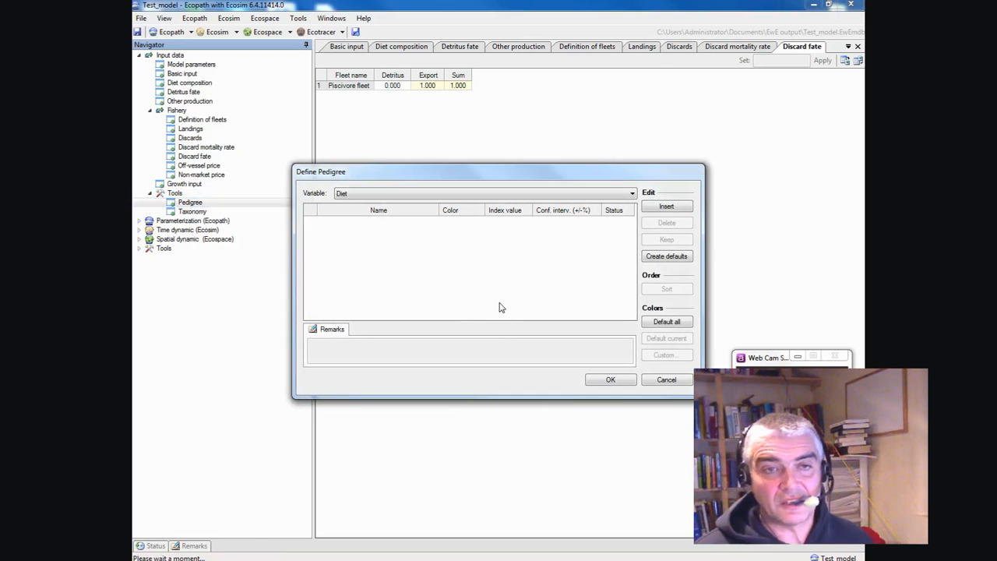
pyautogui.click(608, 380)
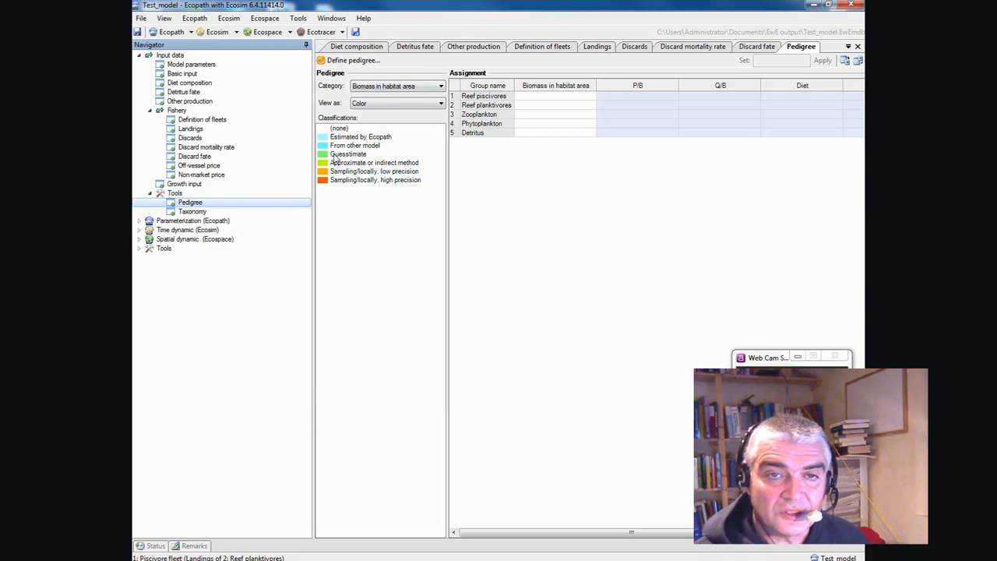
# Step: Assign the "Sampling/locally, high precision" pedigree to the biomass in habitat area of Reef piscivores
pyautogui.moveTo(313, 141); pyautogui.dragTo(233, 141)
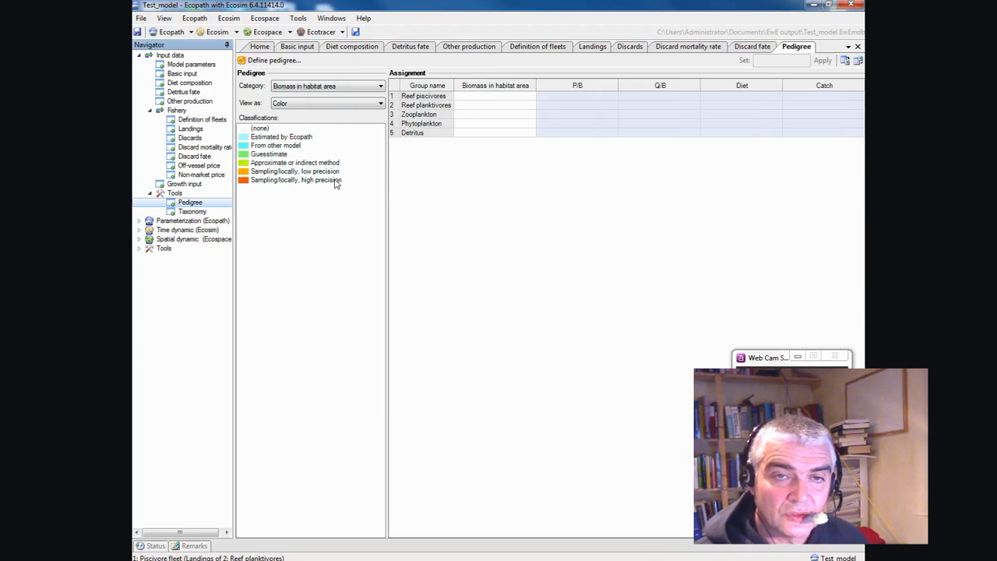
pyautogui.moveTo(387, 178); pyautogui.dragTo(355, 178)
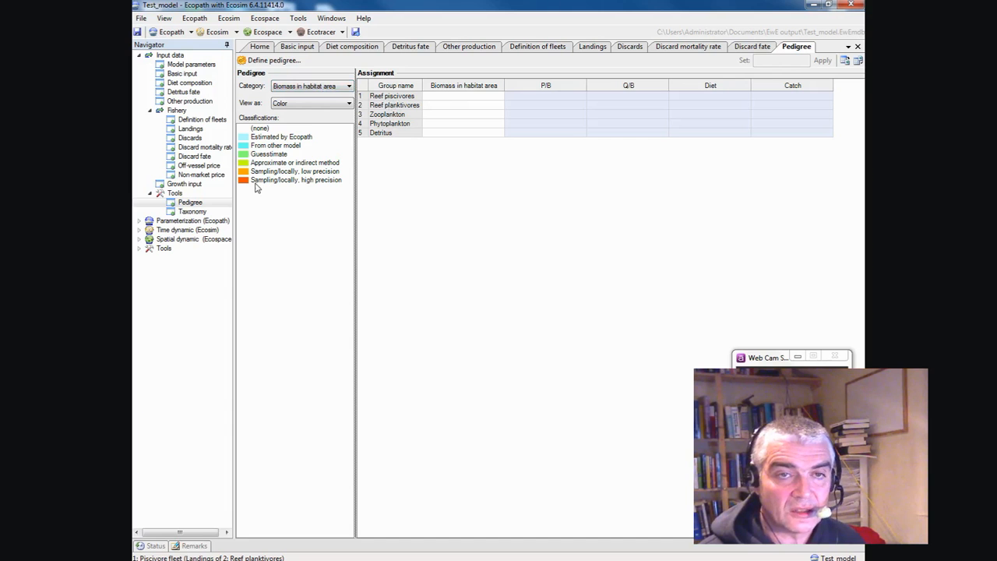
pyautogui.click(454, 96)
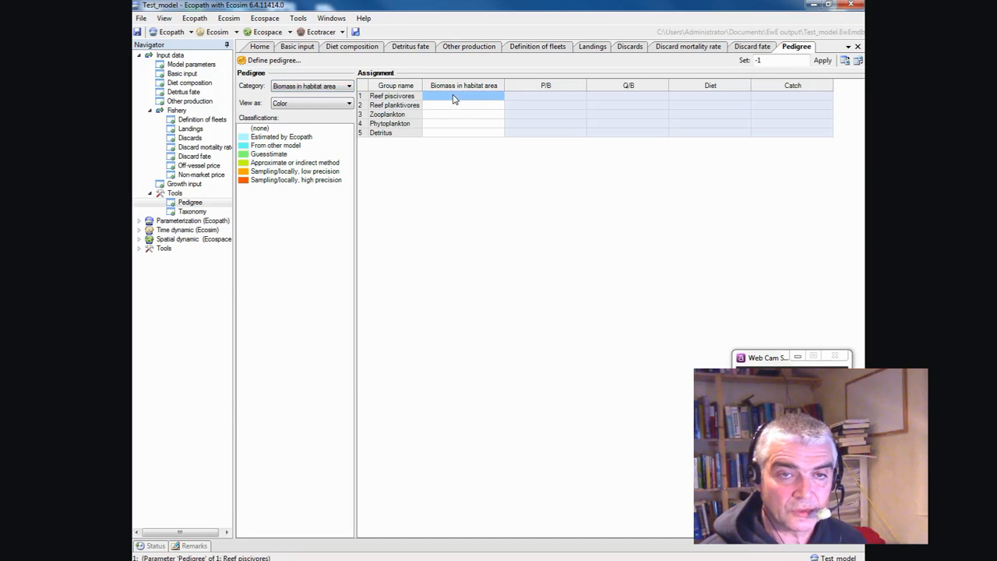
pyautogui.click(278, 182)
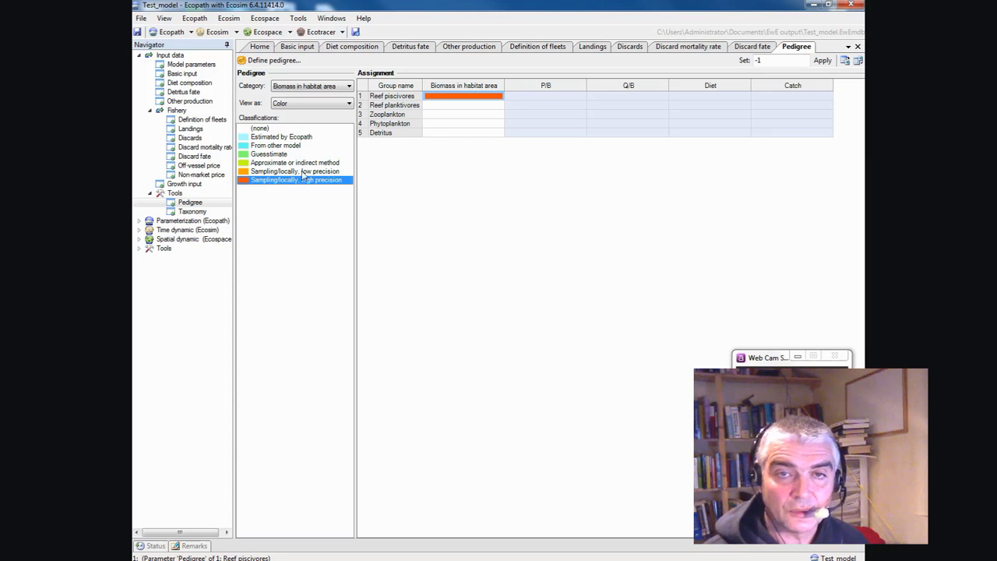
# Step: Assign the biomass pedigree "Sampling/locally, high precision" to Reef planktivores and "Approximate or indirect method" to Zooplankton
pyautogui.click(459, 106)
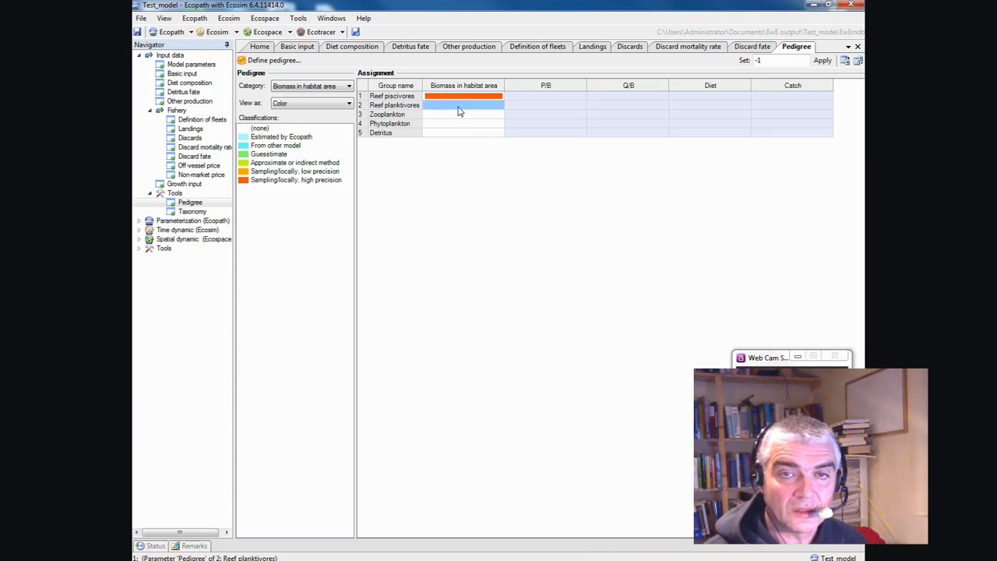
pyautogui.click(289, 182)
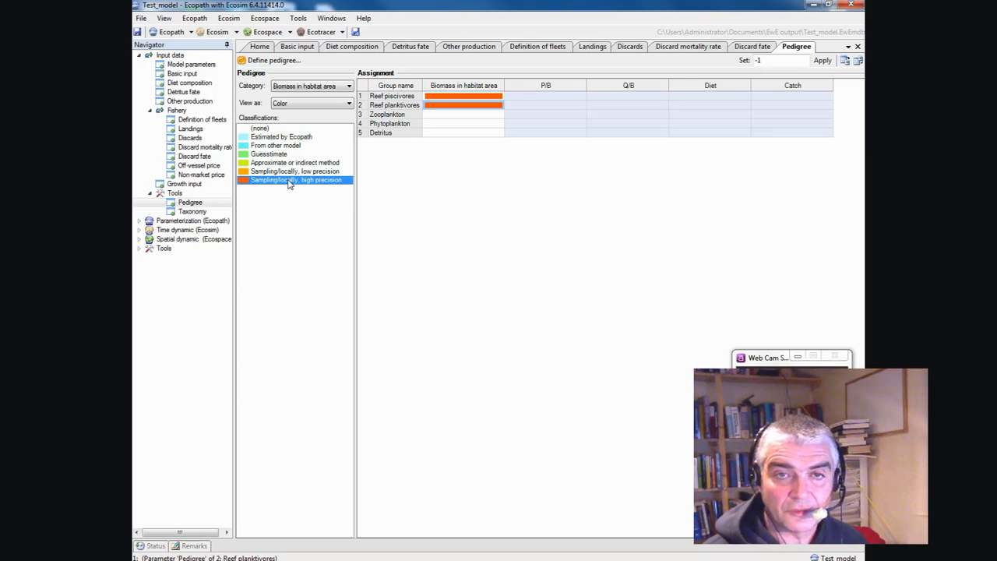
pyautogui.click(436, 116)
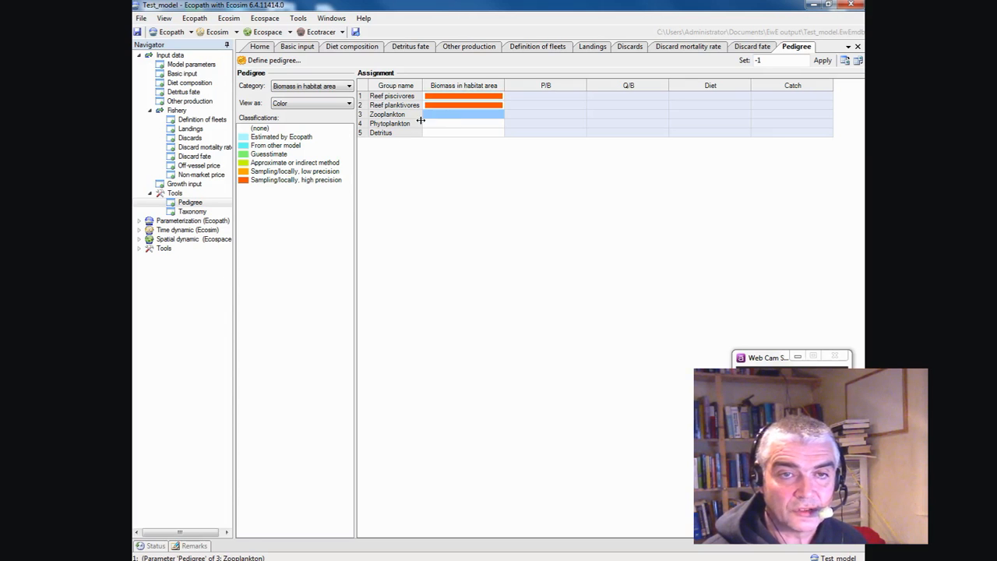
pyautogui.click(276, 164)
# Step: Assign the biomass pedigree "Guesstimate" to Phytoplankton and "Estimated by Ecopath" to Detritus
pyautogui.click(441, 126)
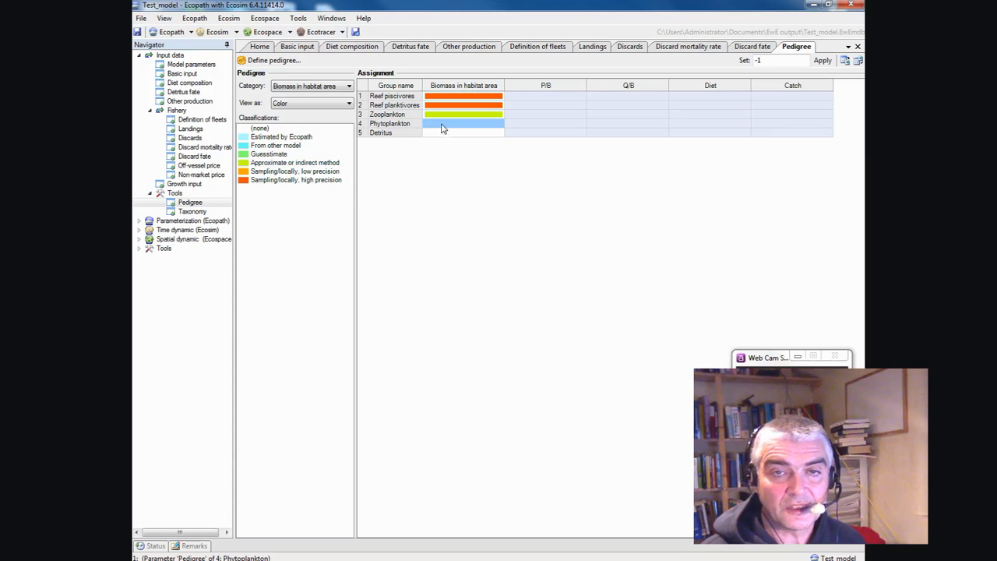
pyautogui.click(265, 155)
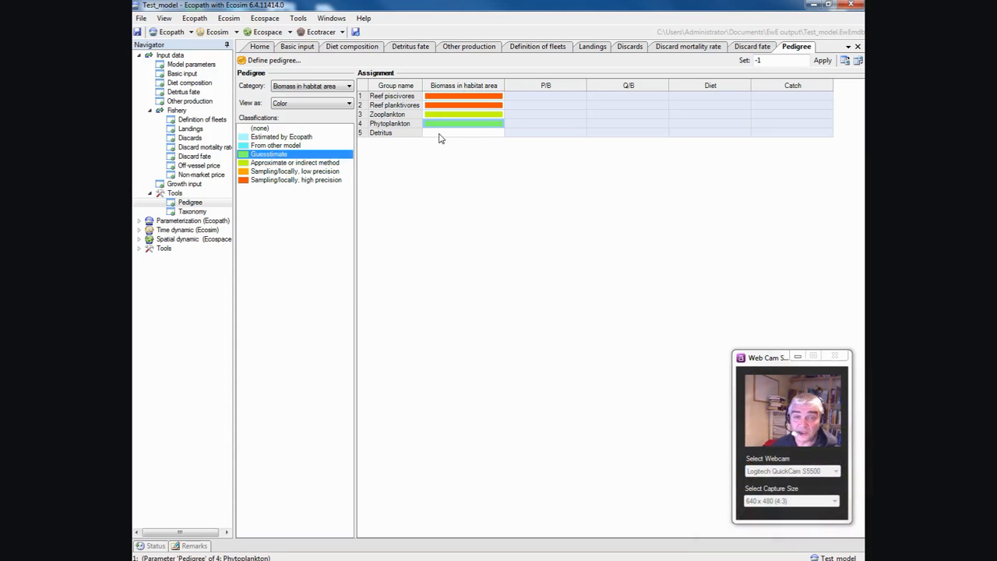
pyautogui.click(441, 136)
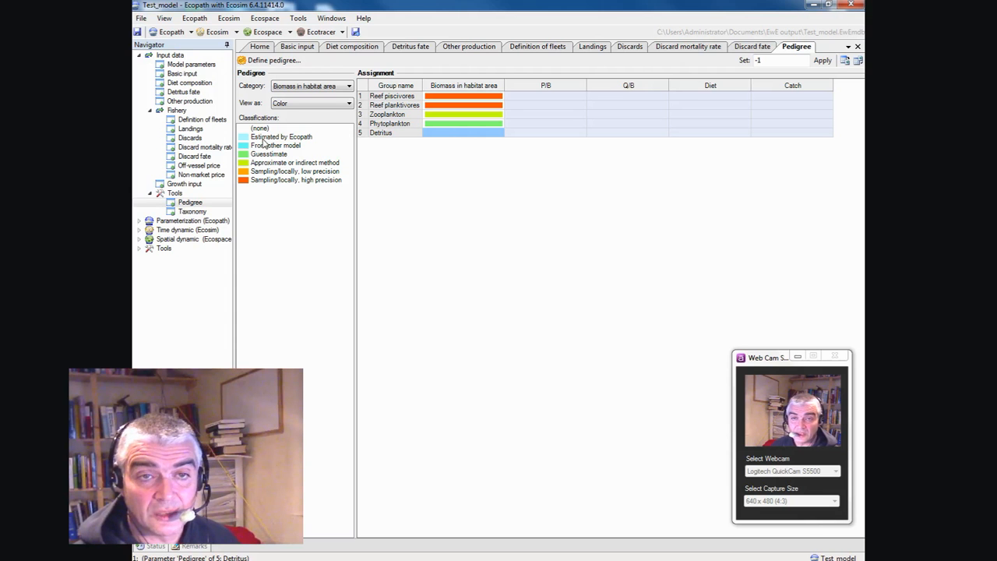
pyautogui.click(264, 137)
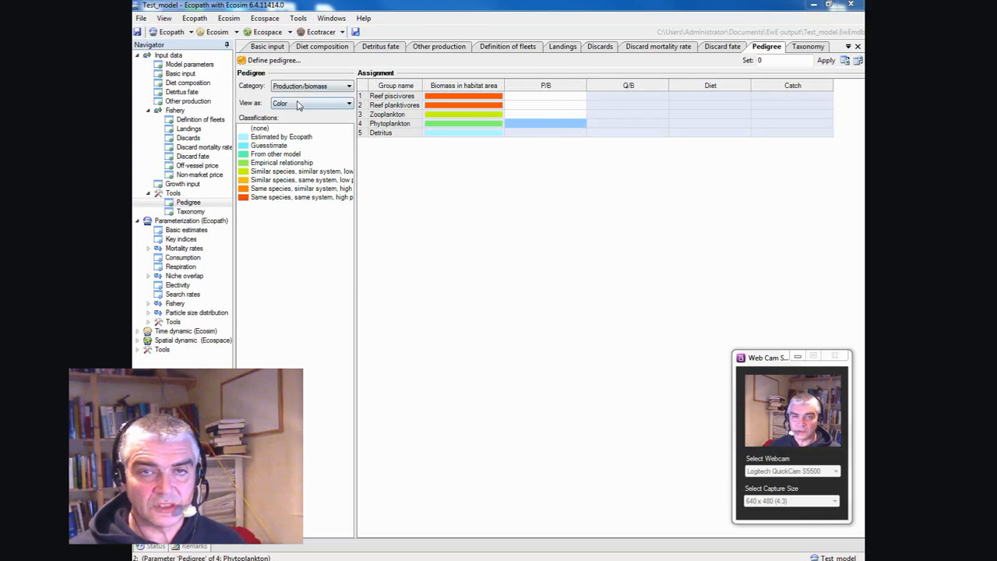
# Step: Assign the "Empirical relationship" pedigree to the P/B of all four groups from Reef piscivores to Phytoplankton
pyautogui.click(549, 96)
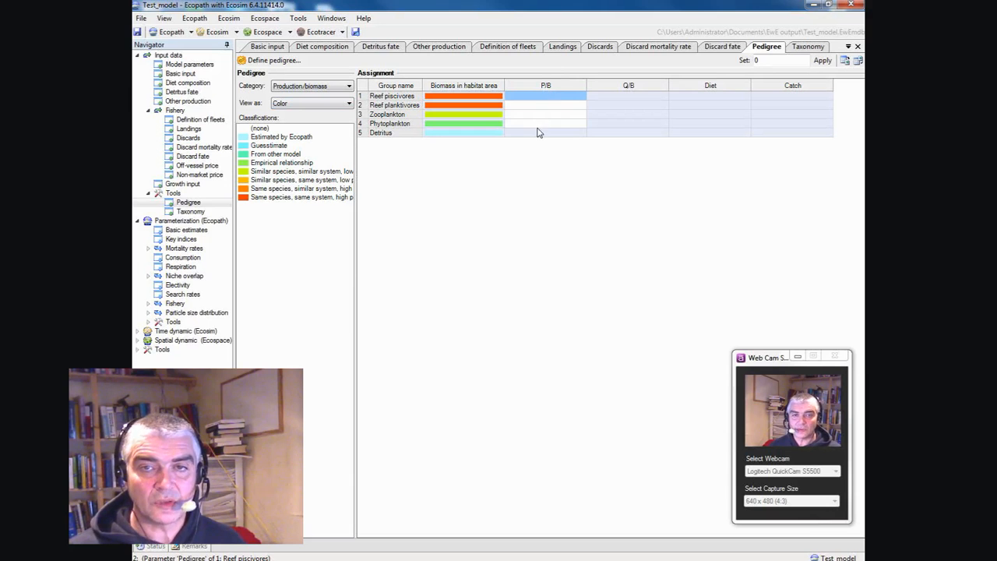
pyautogui.keyDown('shift'); pyautogui.click(539, 125); pyautogui.keyUp('shift')
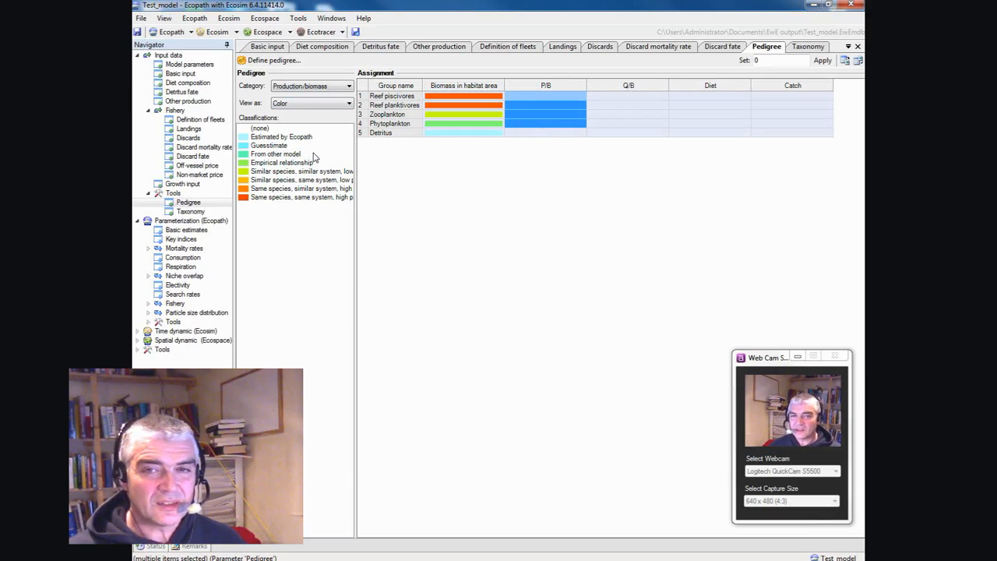
pyautogui.click(270, 163)
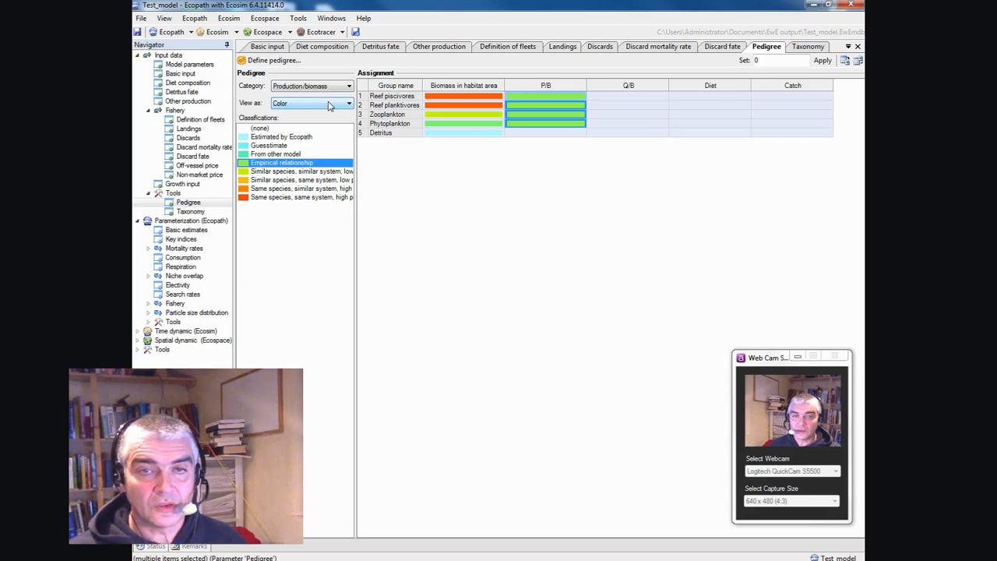
# Step: For the Consumption/biomass category, assign the "Guesstimate" pedigree to the Q/B of Reef piscivores, Reef planktivores and Zooplankton
pyautogui.click(300, 87)
pyautogui.click(287, 113)
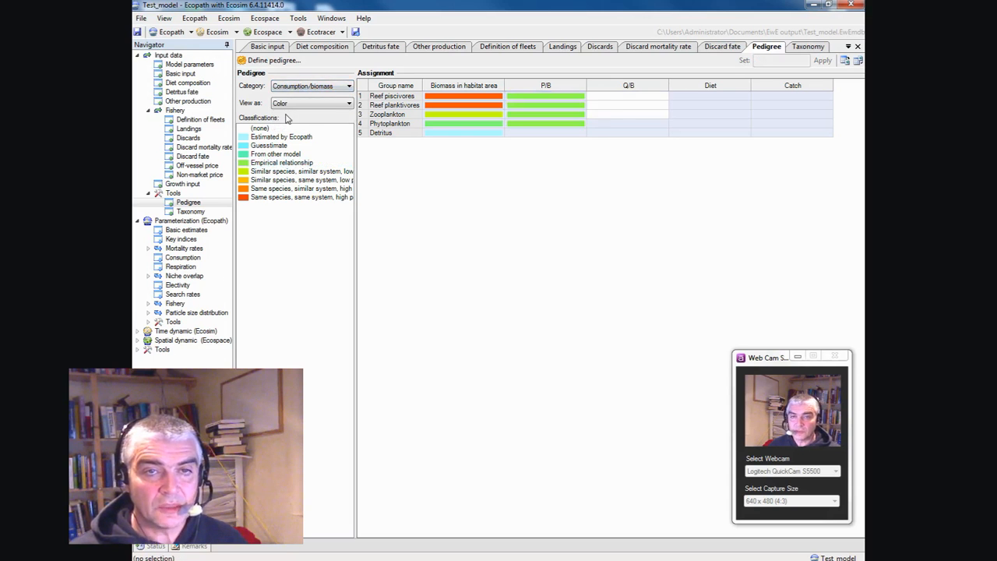
pyautogui.moveTo(614, 100); pyautogui.dragTo(620, 120)
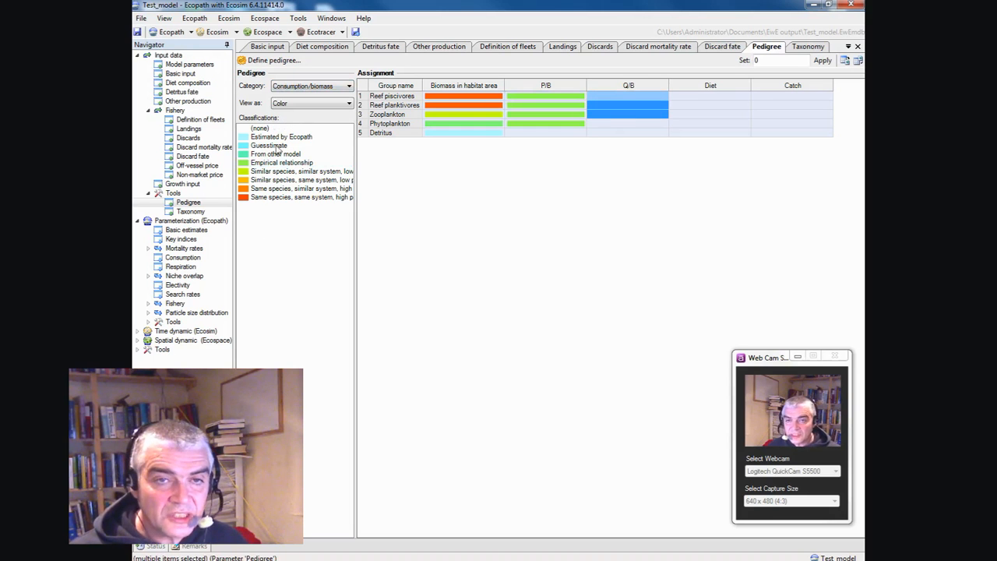
pyautogui.click(262, 146)
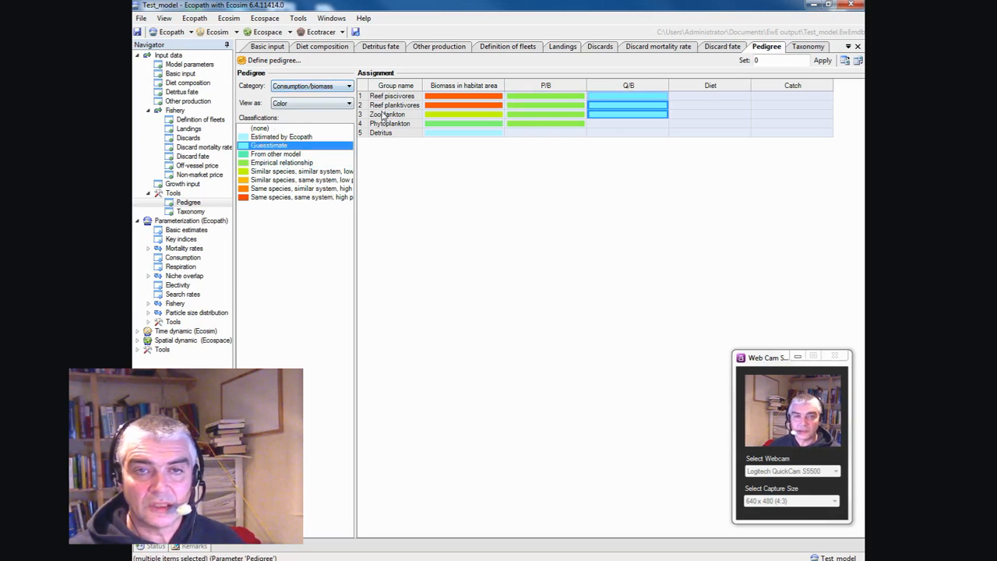
# Step: Switch to the Diet composition category and define a new diet pedigree level named "Stomach analysis"
pyautogui.click(304, 91)
pyautogui.click(298, 122)
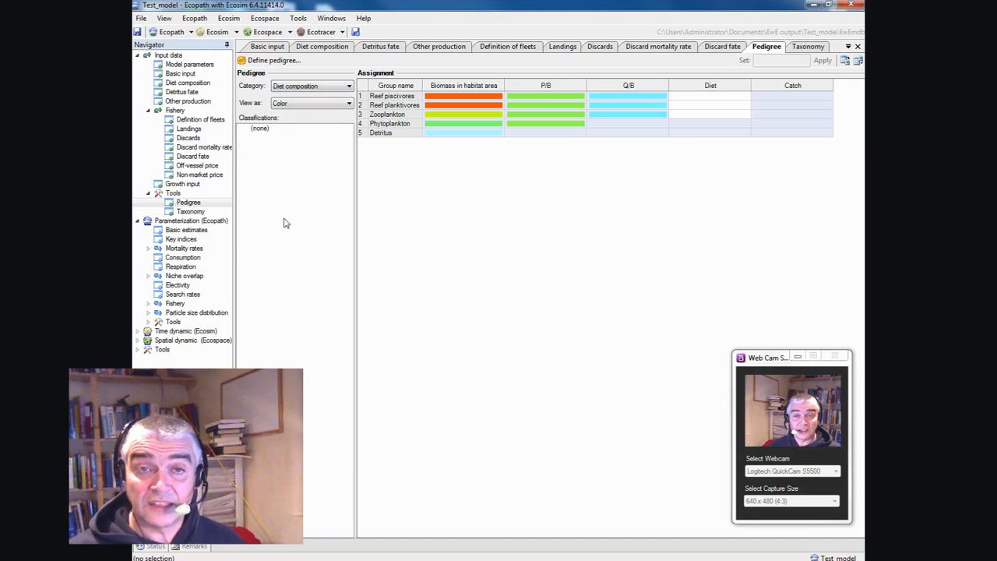
pyautogui.click(264, 60)
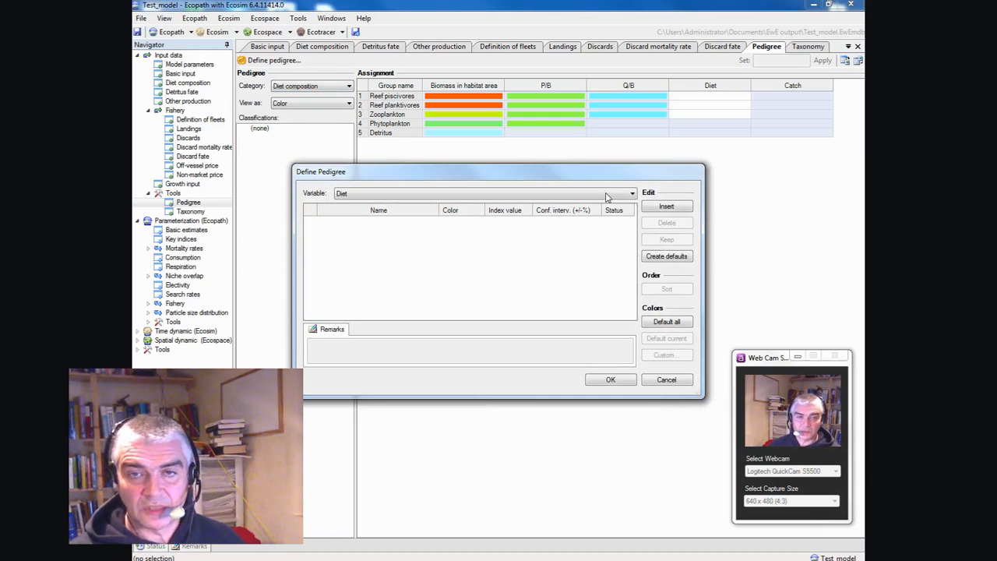
pyautogui.click(668, 207)
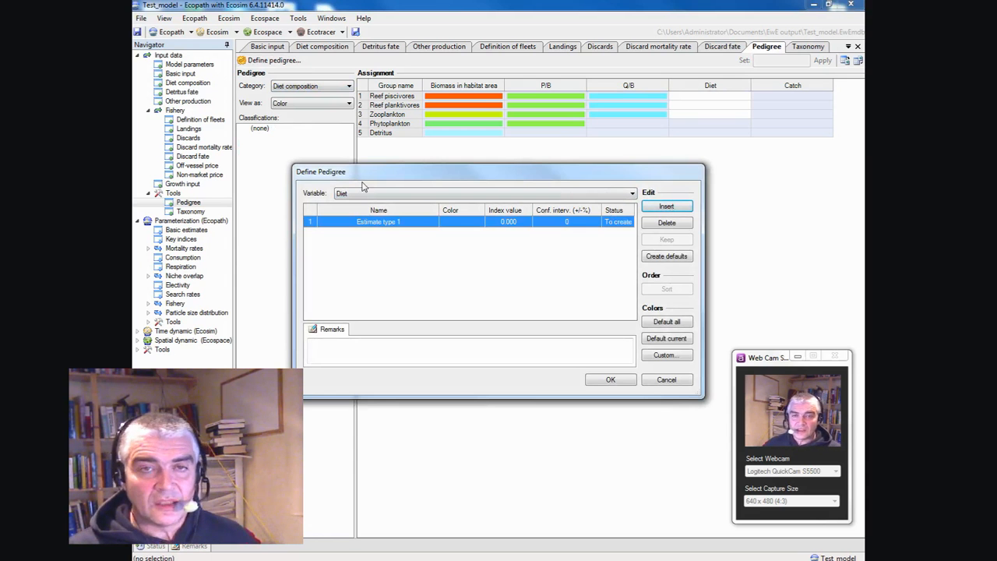
pyautogui.click(371, 223)
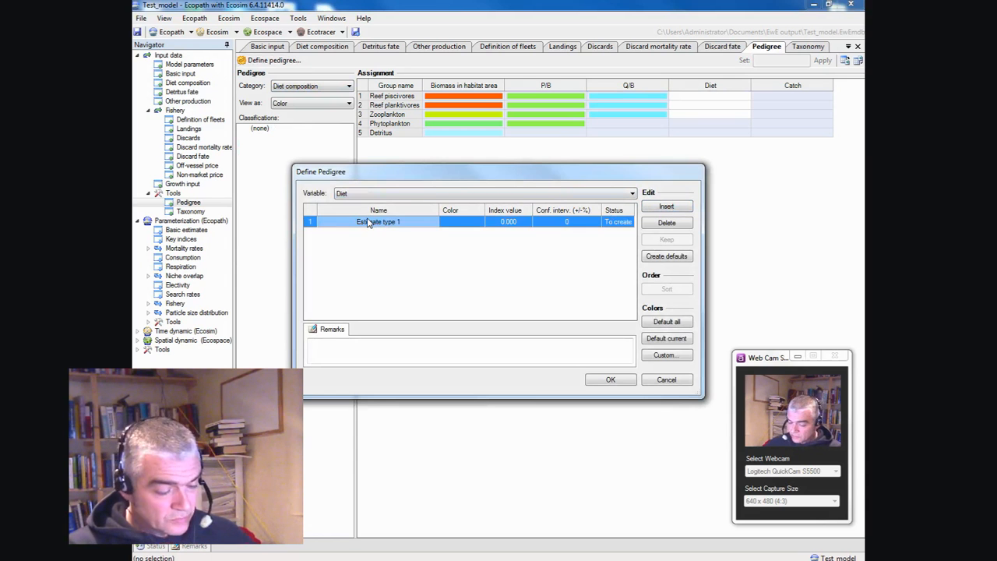
pyautogui.write('Stoma')
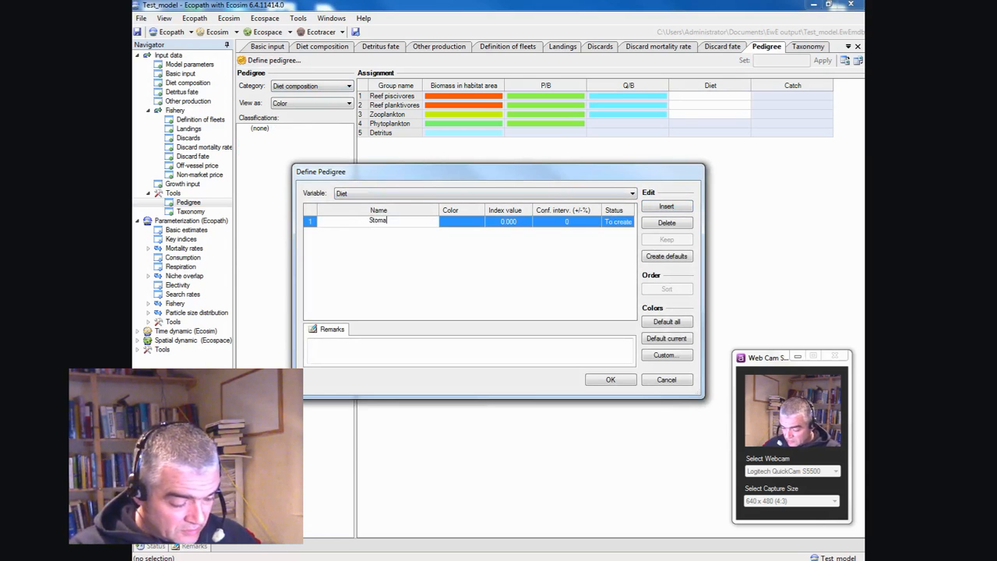
pyautogui.write('ch analysis')
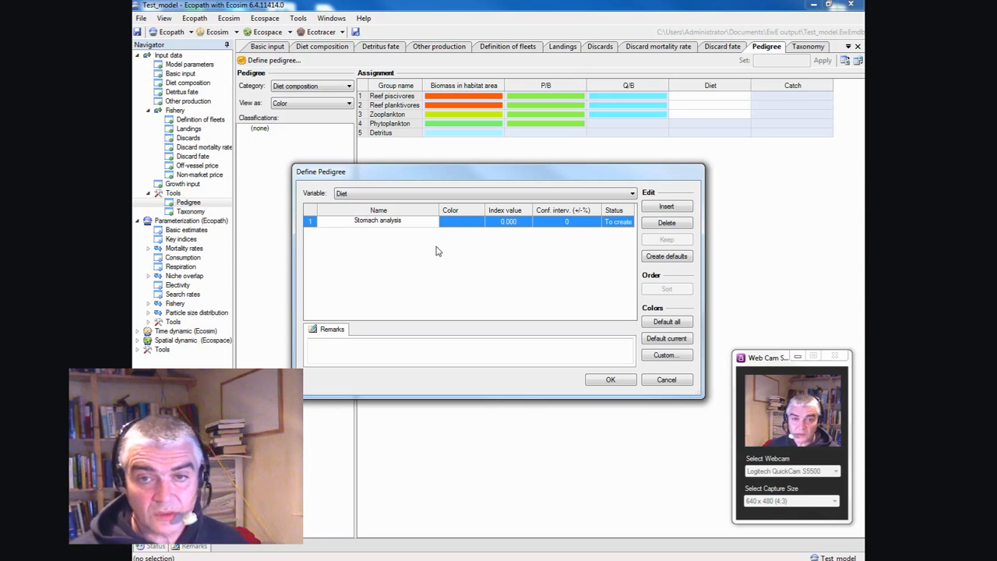
# Step: Set the index value of the Stomach analysis level to 4
pyautogui.click(507, 222)
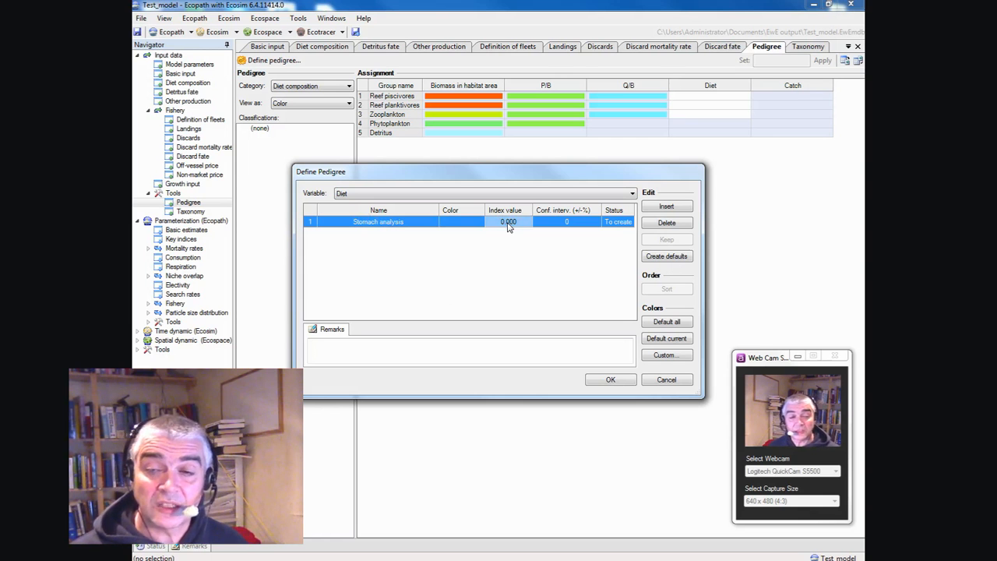
pyautogui.click(507, 223)
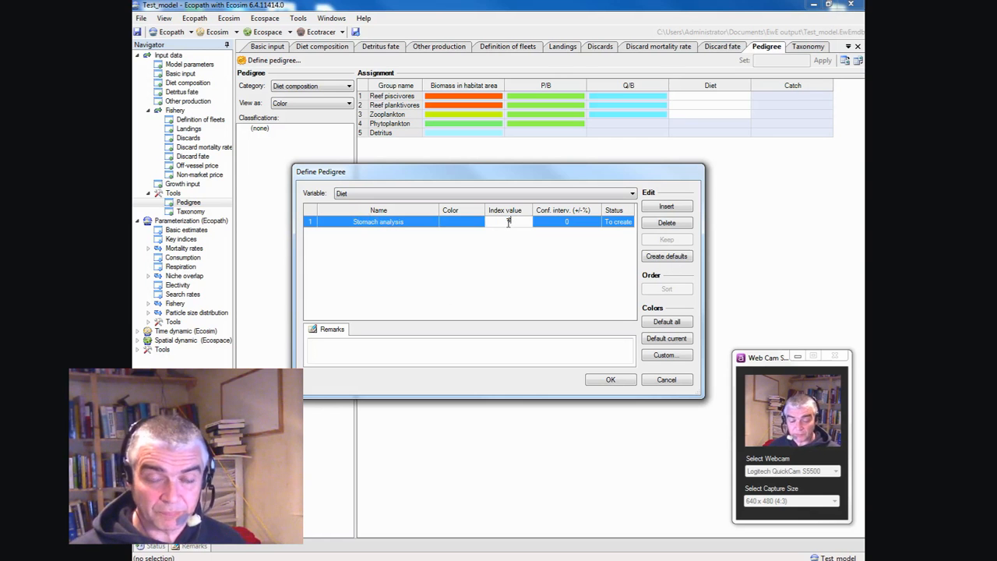
pyautogui.write('4')
pyautogui.press('Return')
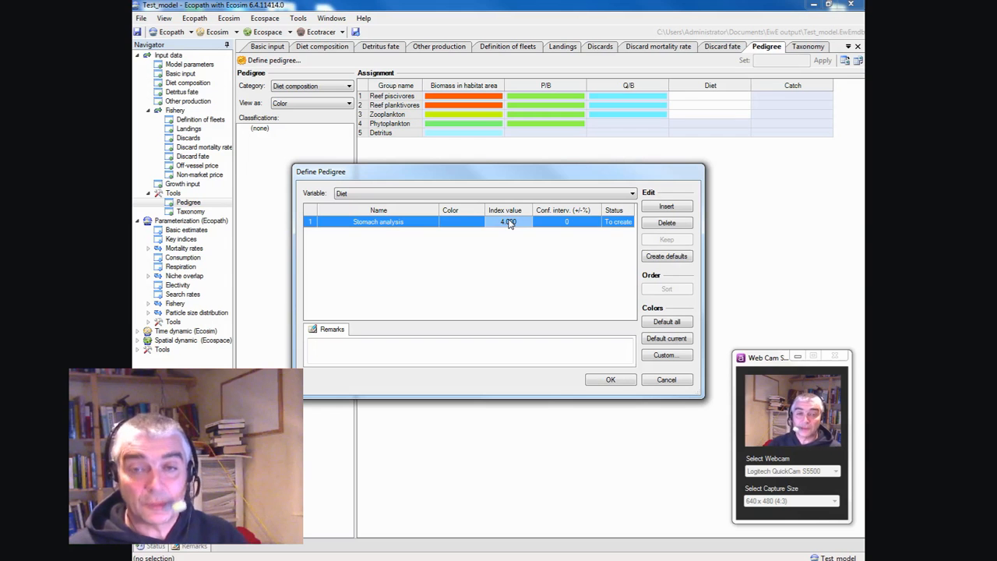
# Step: Insert a second diet pedigree level named "Literature" with an index value of 3
pyautogui.click(666, 208)
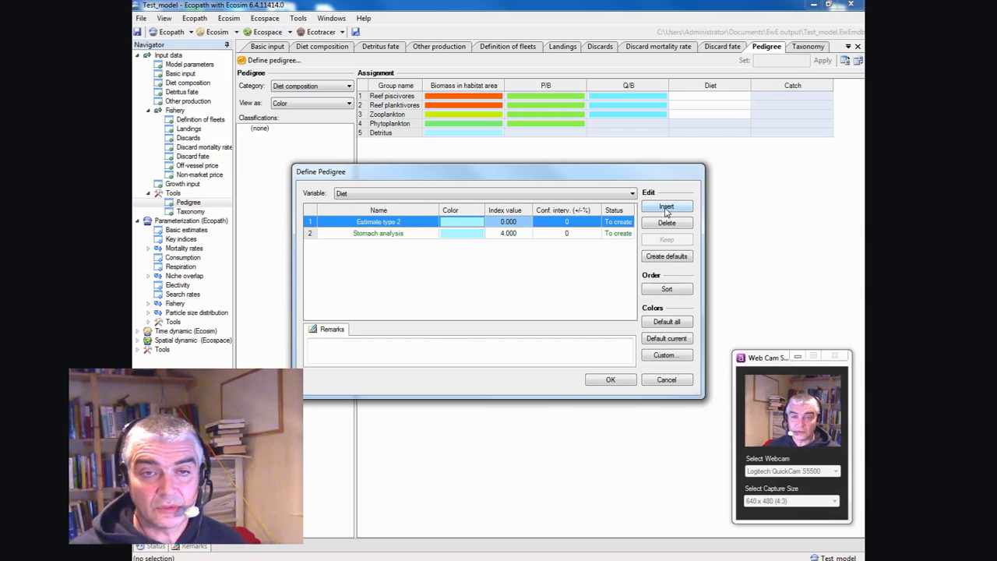
pyautogui.click(379, 224)
pyautogui.write('Literature')
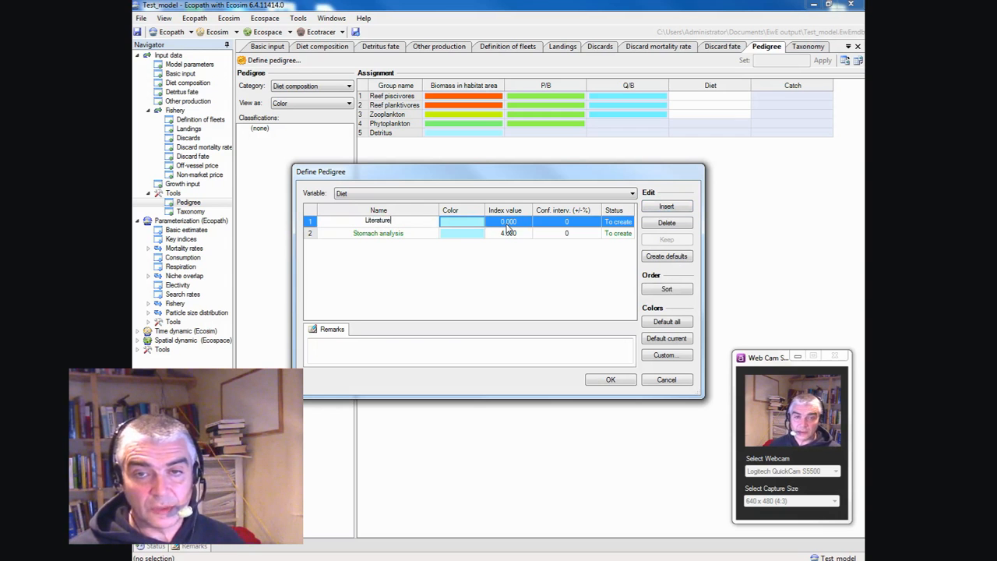
pyautogui.press('Return')
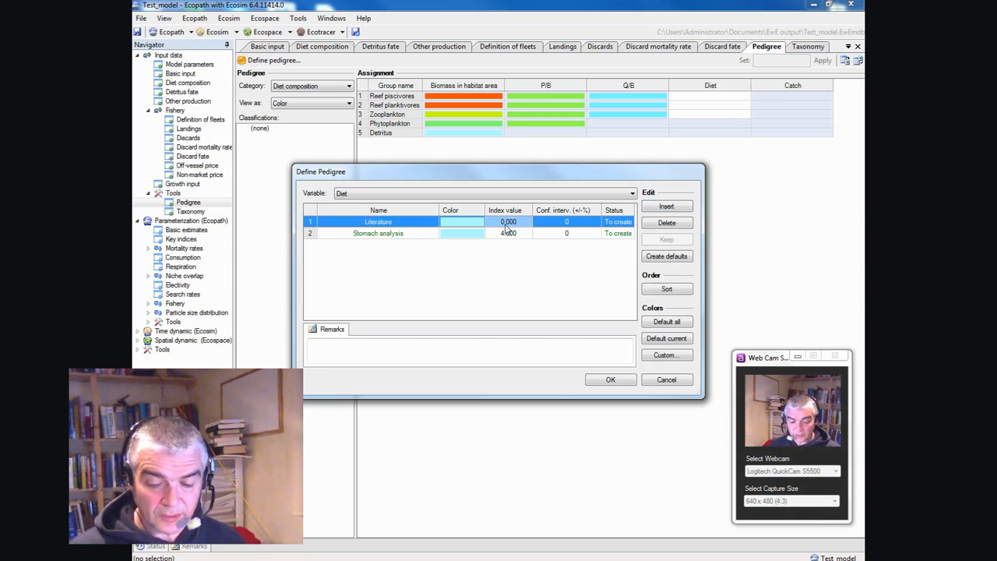
pyautogui.click(506, 226)
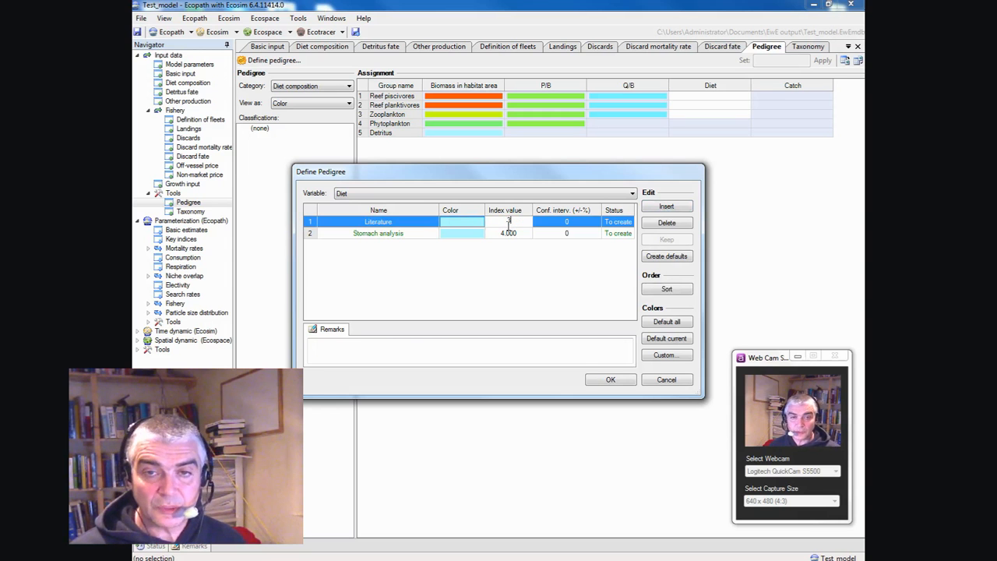
# Step: Insert a third diet pedigree level named "Guesstimate"
pyautogui.click(666, 207)
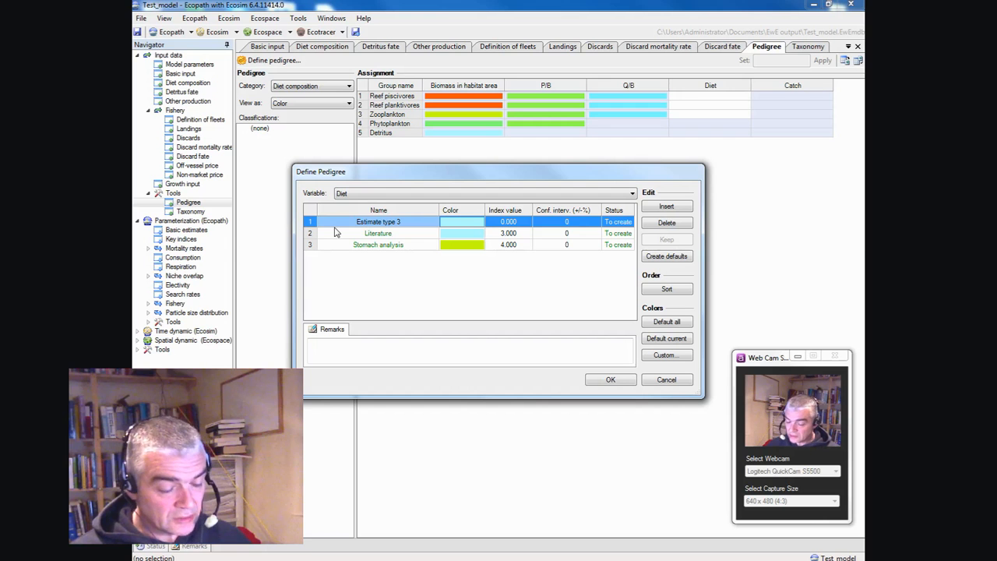
pyautogui.write('Guesstimate')
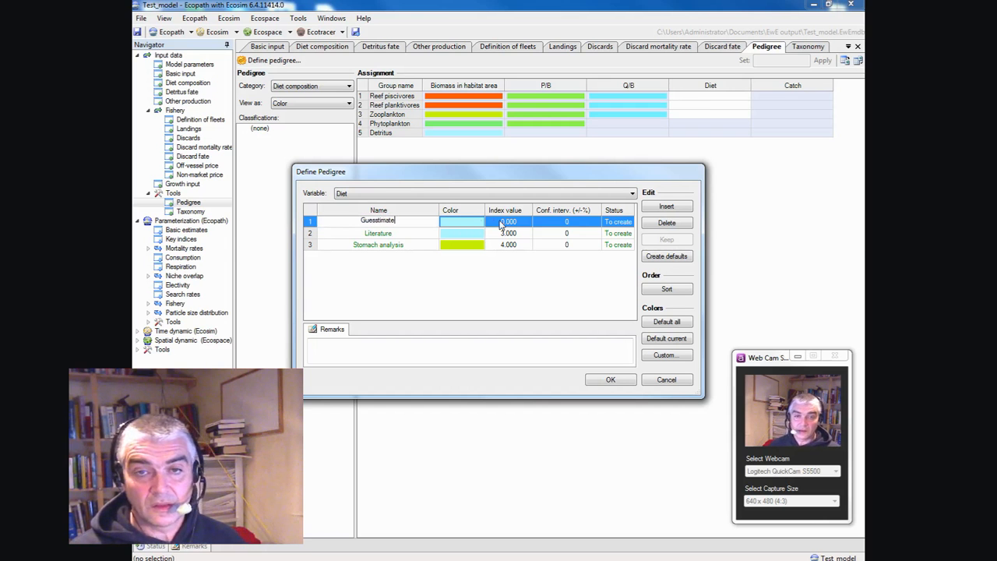
pyautogui.click(471, 224)
pyautogui.click(472, 224)
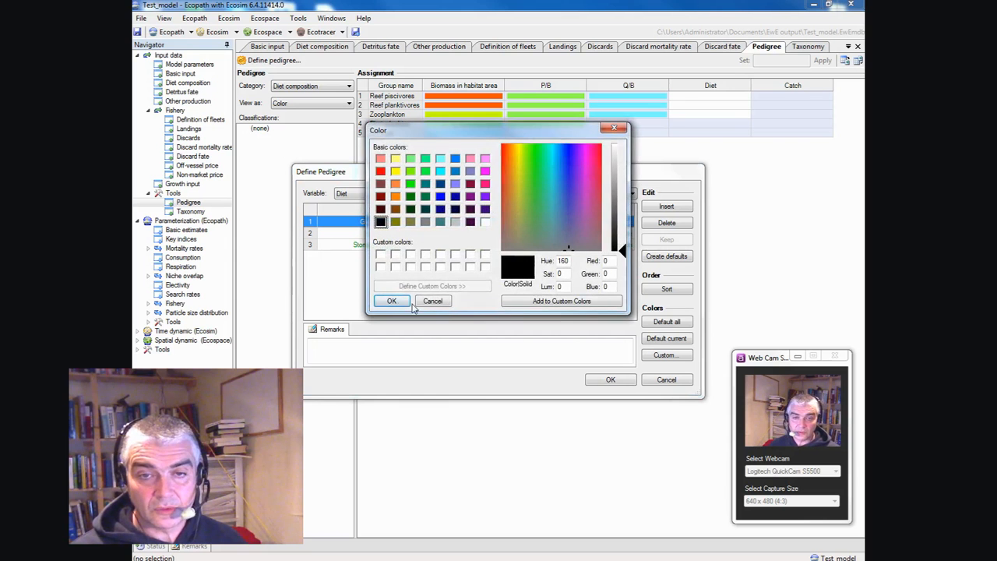
pyautogui.click(446, 304)
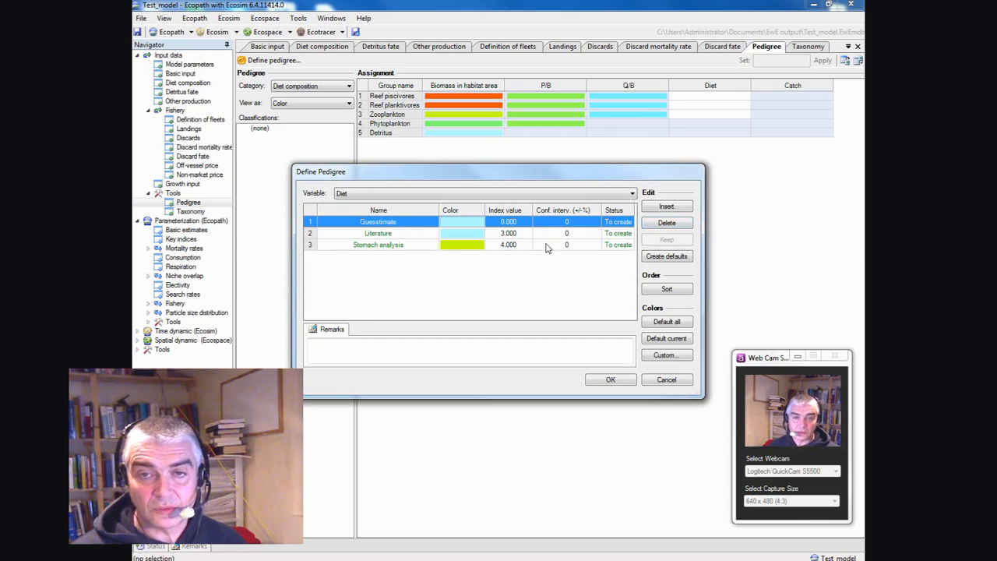
# Step: Set the Guesstimate level's index value to 1, and accept the diet pedigree definitions, saving the model changes
pyautogui.click(506, 222)
pyautogui.write('1')
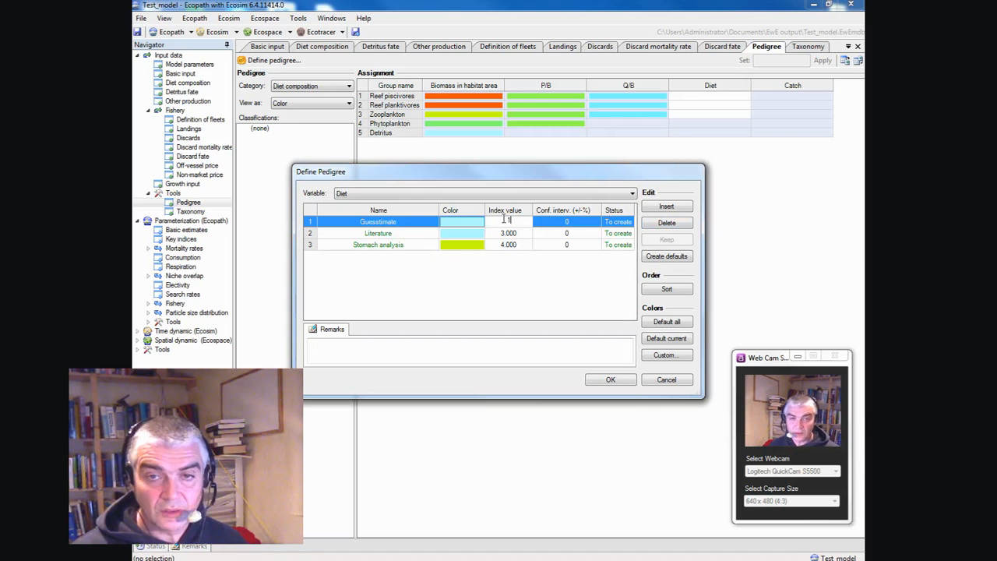
pyautogui.click(510, 234)
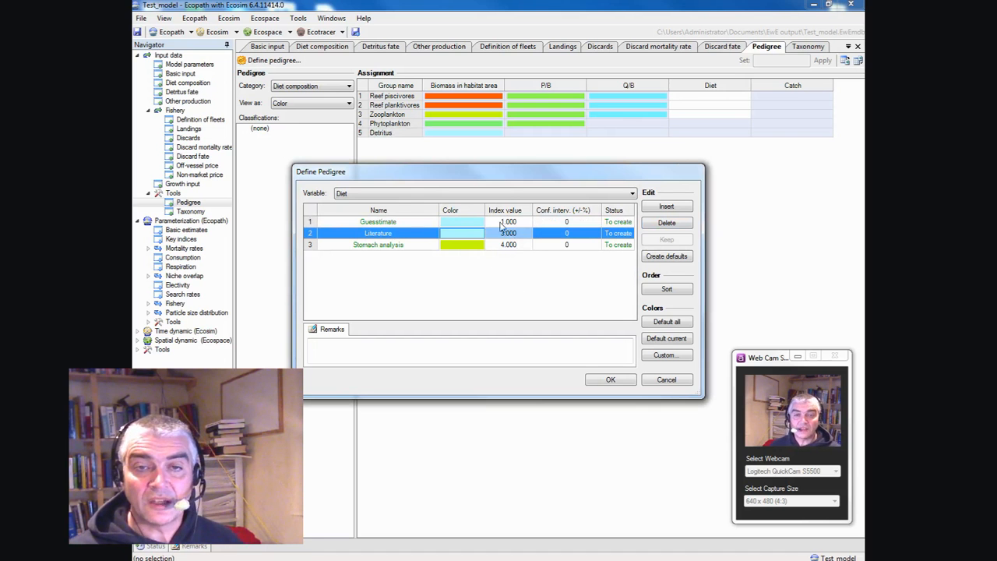
pyautogui.click(610, 380)
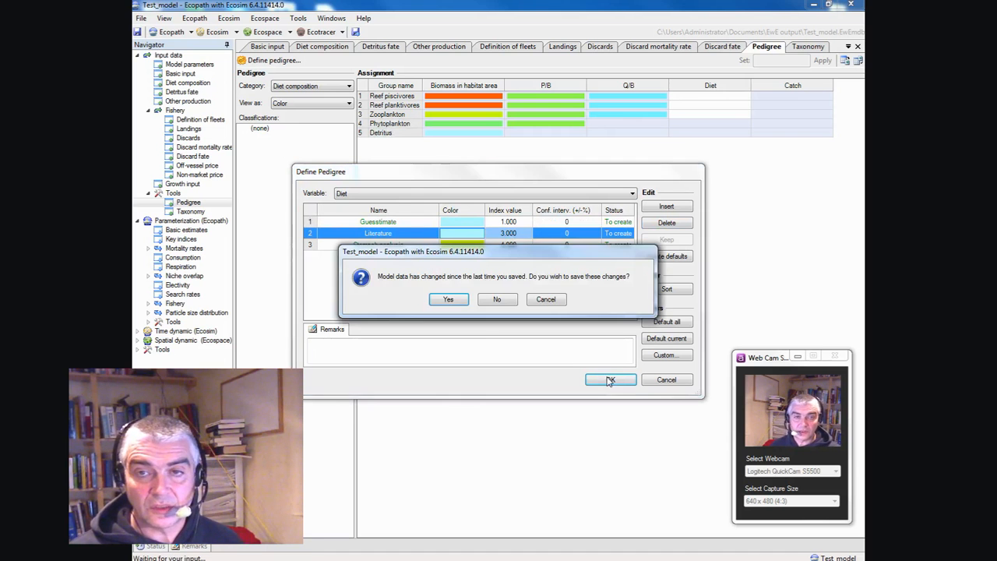
pyautogui.click(448, 299)
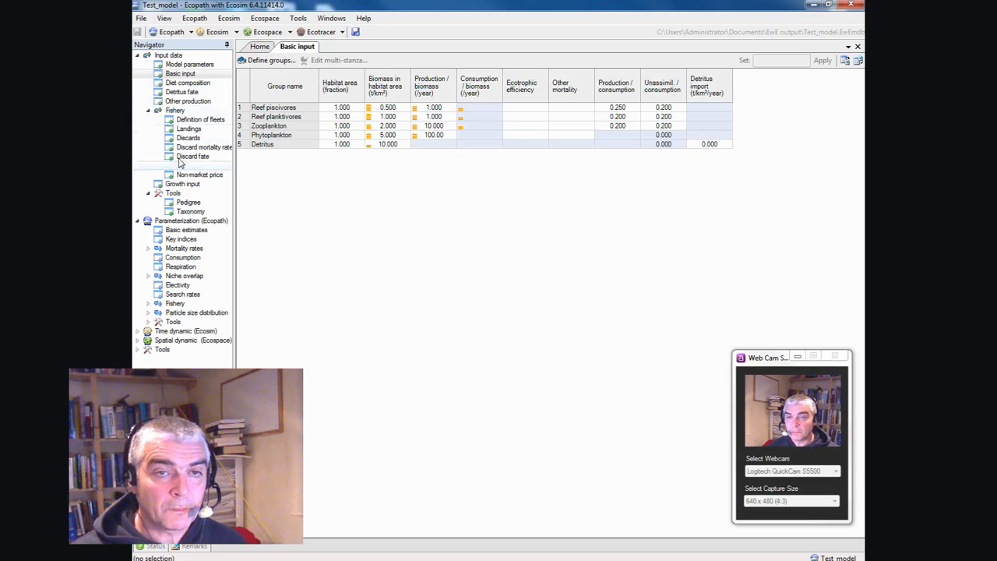
# Step: Open the pedigree assignment without defining catch levels, and assign Stomach analysis to the diet of Reef piscivores
pyautogui.click(181, 202)
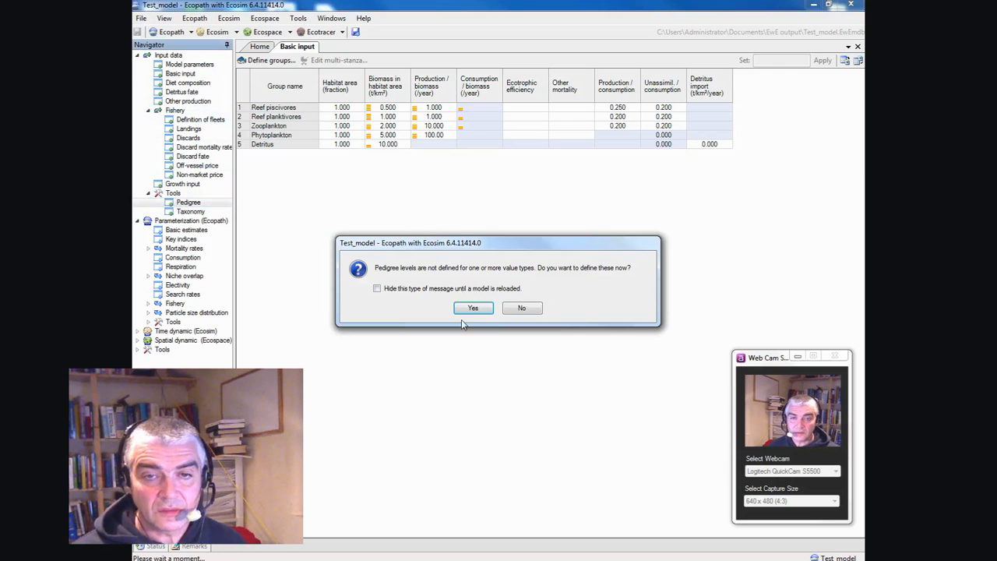
pyautogui.click(471, 312)
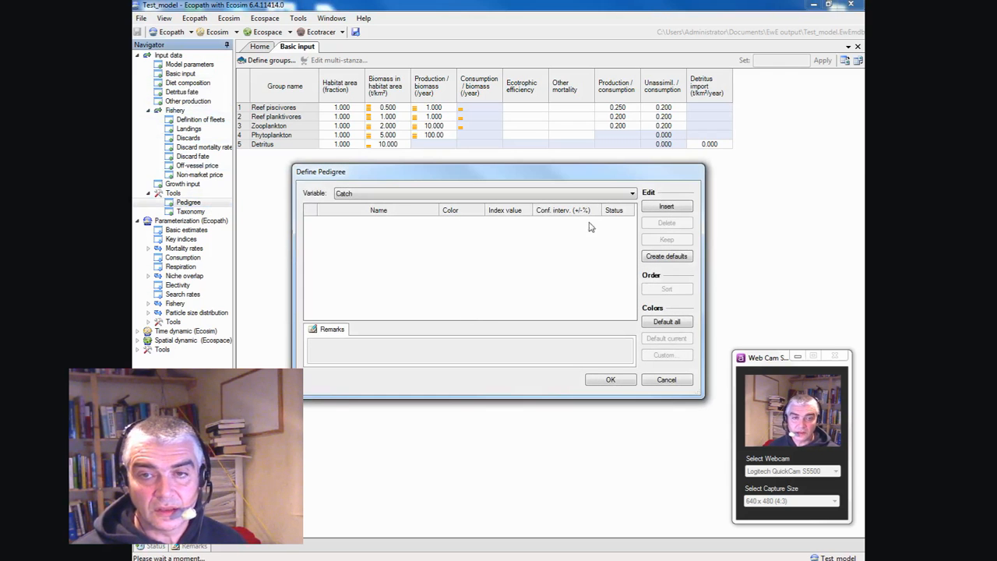
pyautogui.click(610, 381)
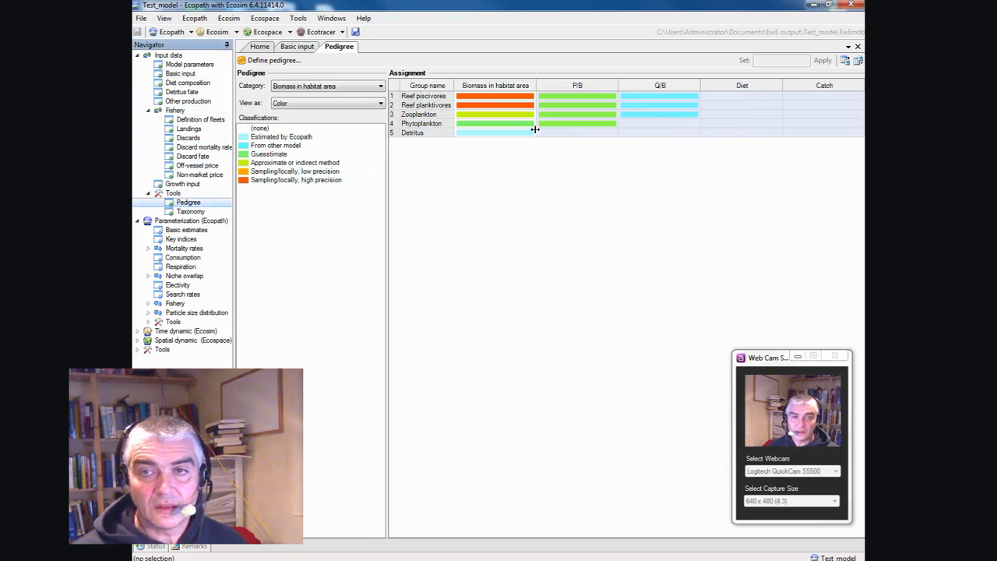
pyautogui.click(307, 87)
pyautogui.click(325, 115)
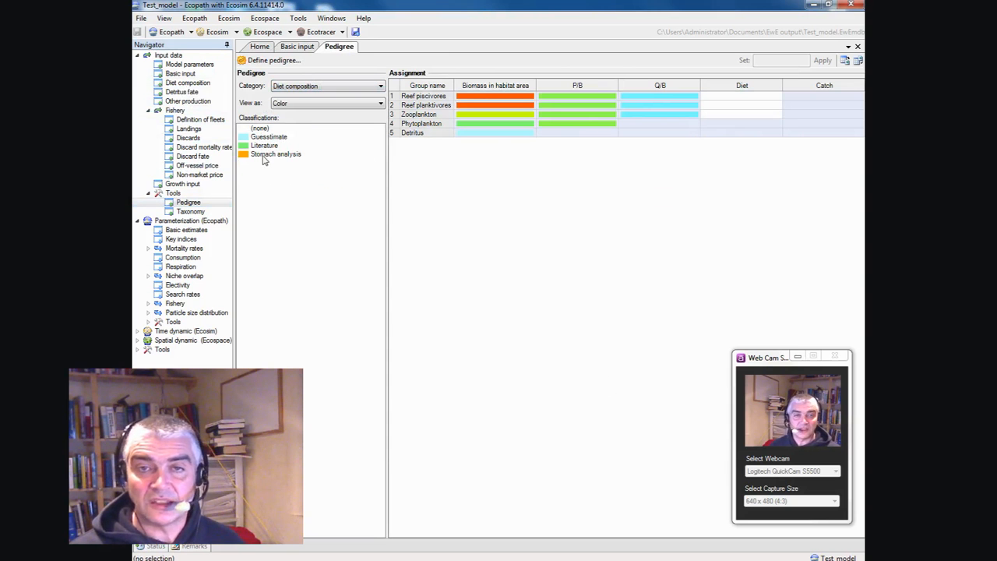
pyautogui.click(737, 101)
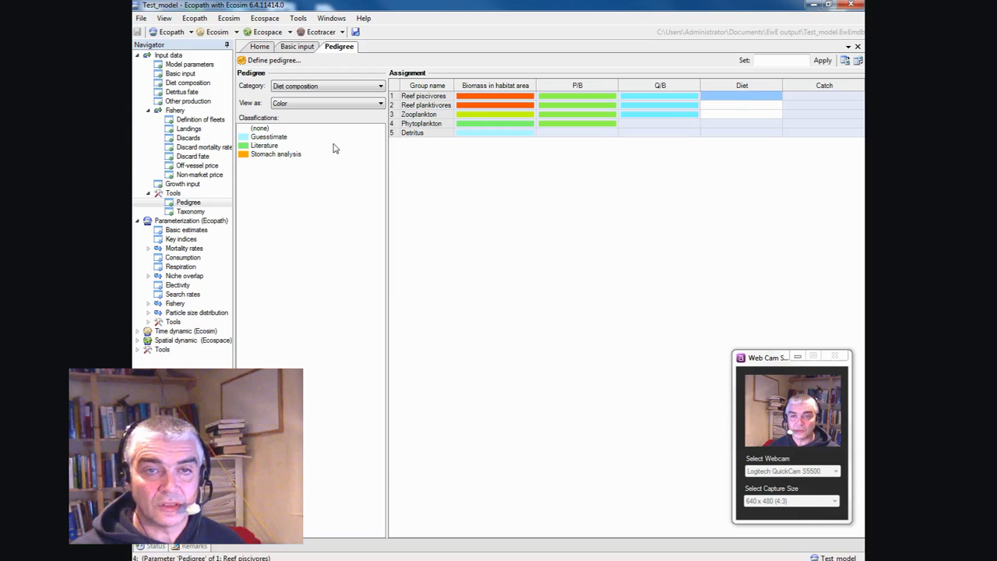
pyautogui.click(277, 154)
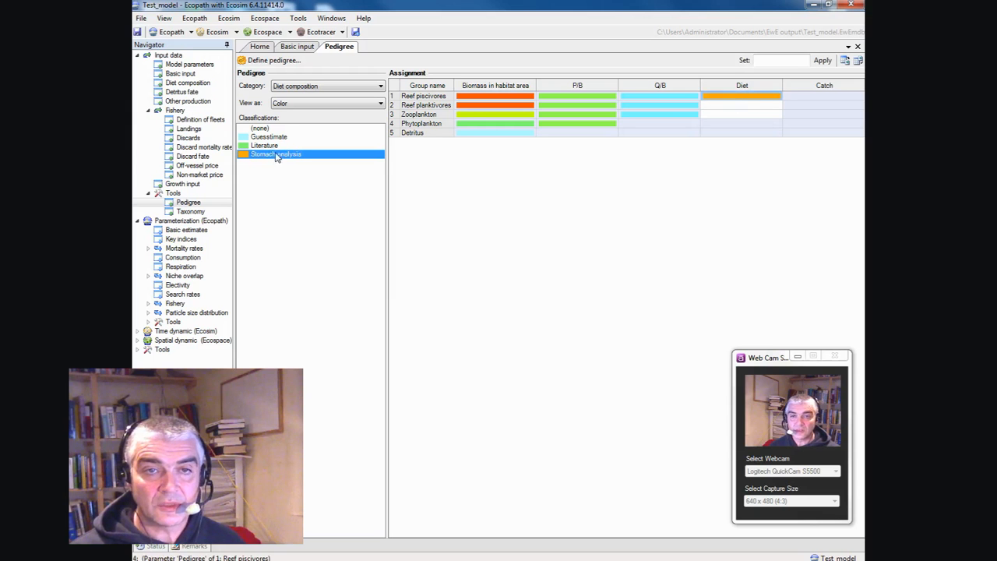
# Step: Assign the diet pedigree Literature to Reef planktivores and Guesstimate to Zooplankton
pyautogui.click(740, 105)
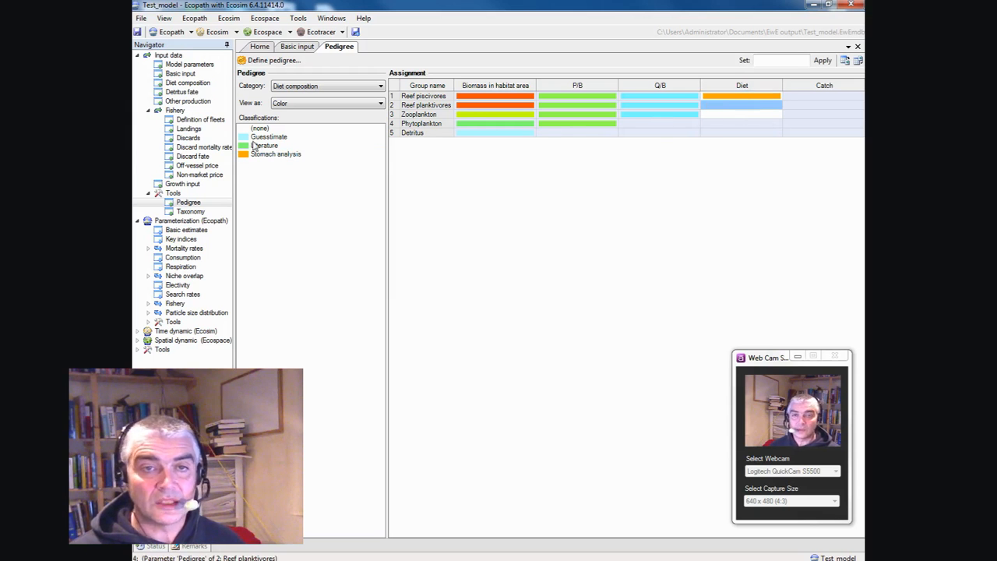
pyautogui.click(257, 145)
pyautogui.click(746, 115)
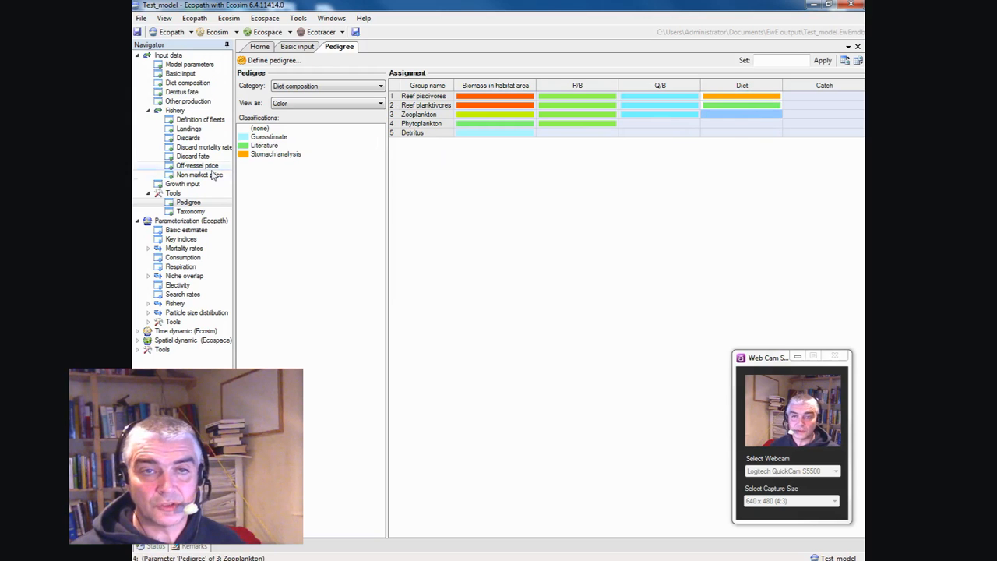
pyautogui.click(264, 137)
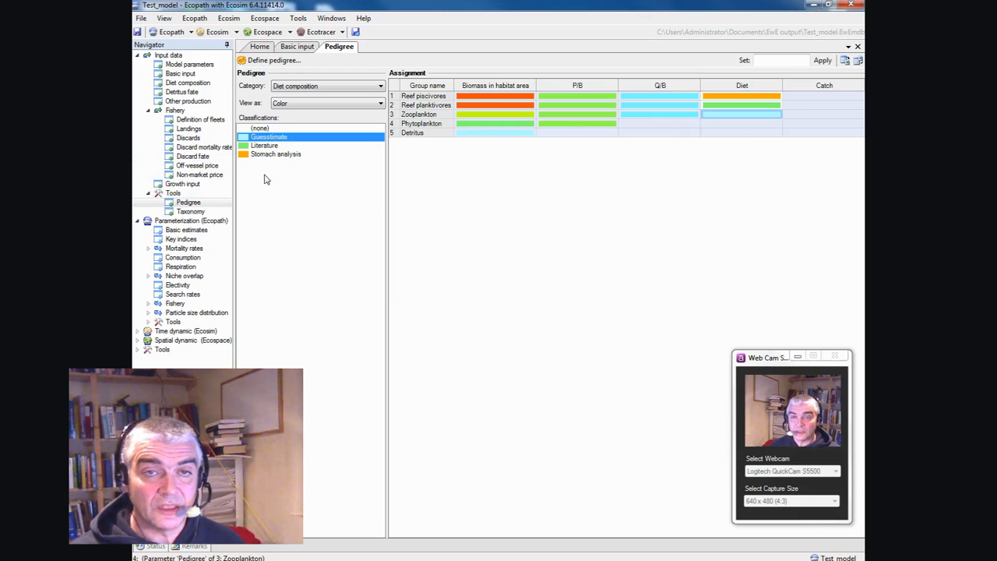
# Step: Insert two catch pedigree levels named "Landings data" and "Guesstimate"
pyautogui.click(309, 86)
pyautogui.click(293, 129)
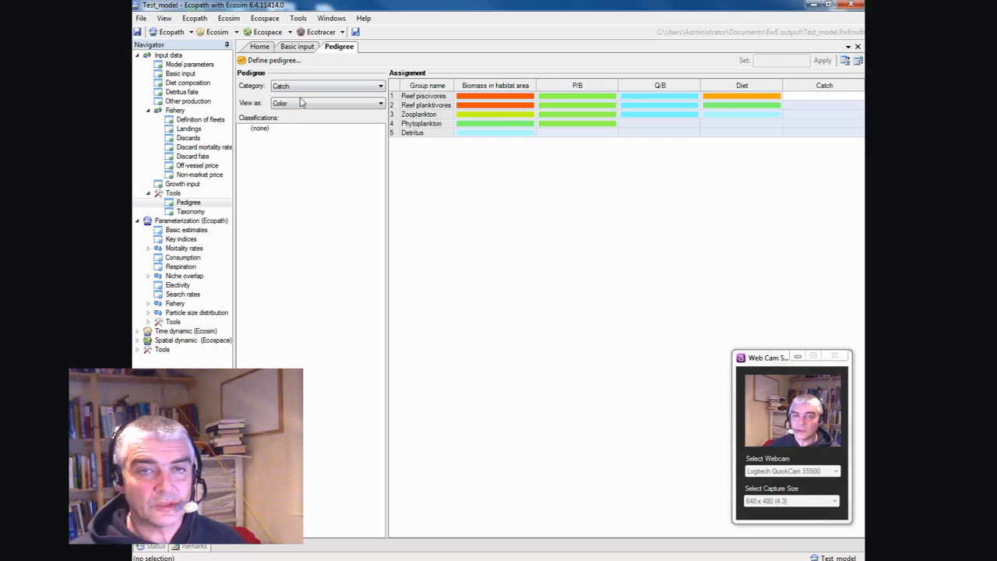
pyautogui.click(269, 60)
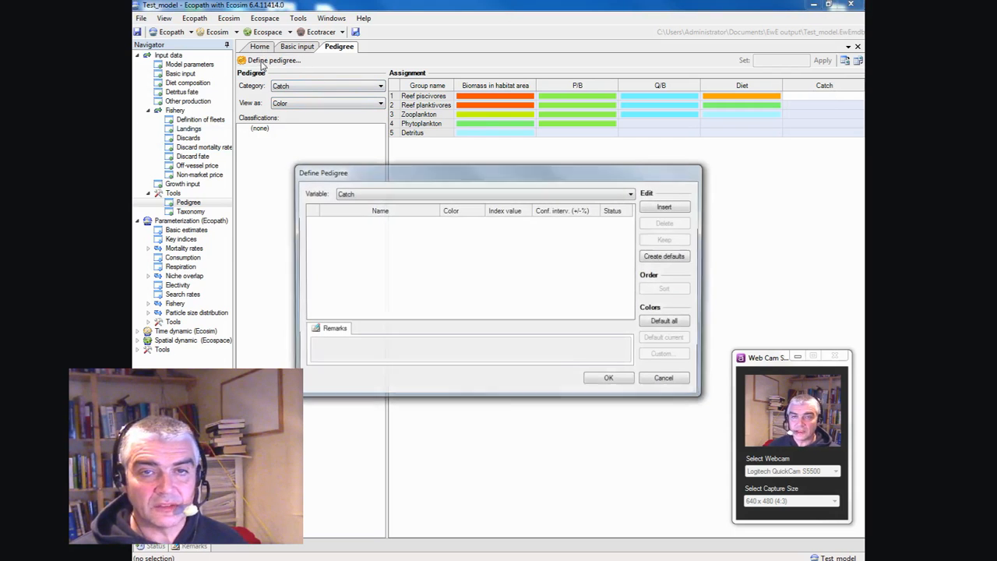
pyautogui.click(666, 206)
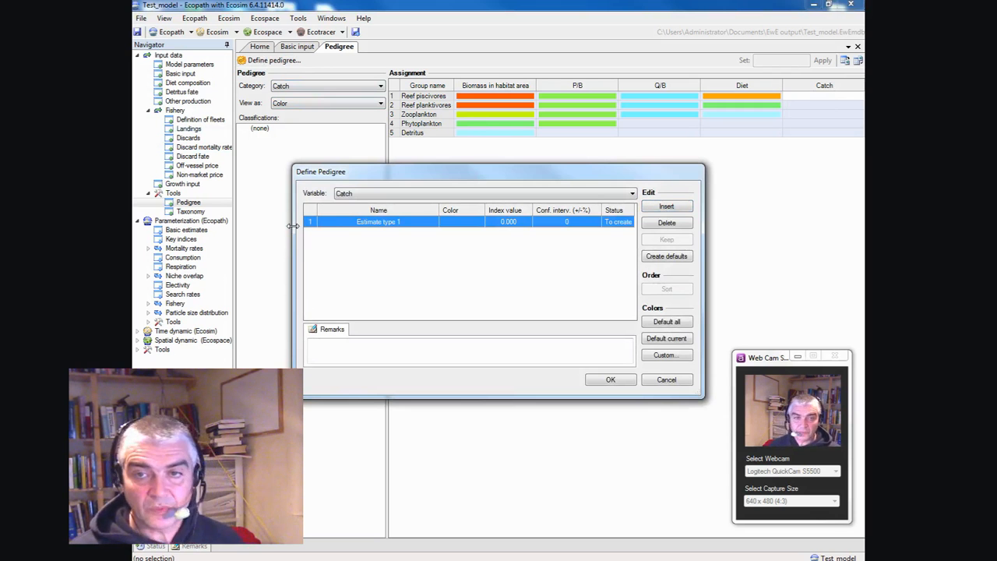
pyautogui.click(381, 223)
pyautogui.write('Landings data')
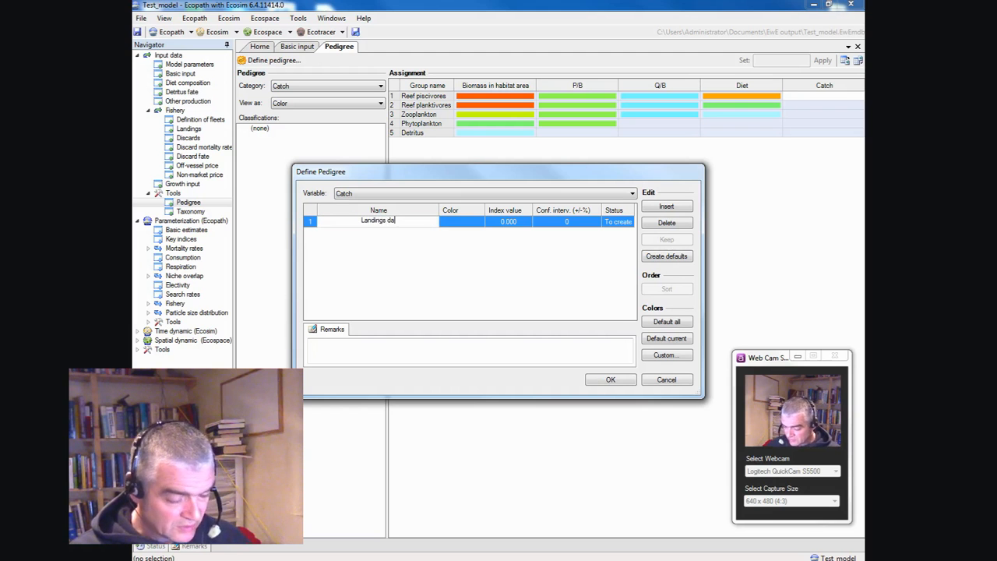
pyautogui.click(666, 207)
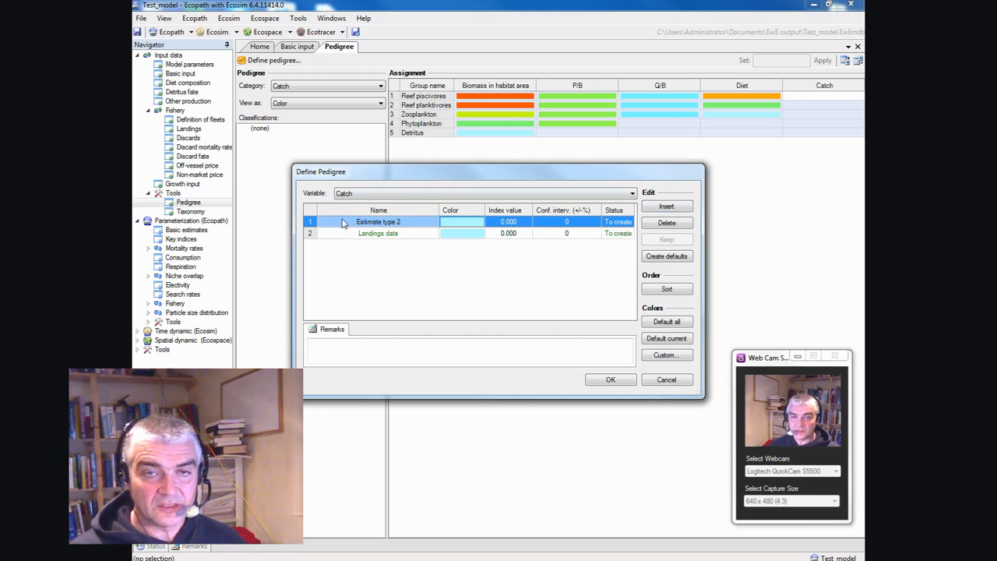
pyautogui.write('Guesstimate')
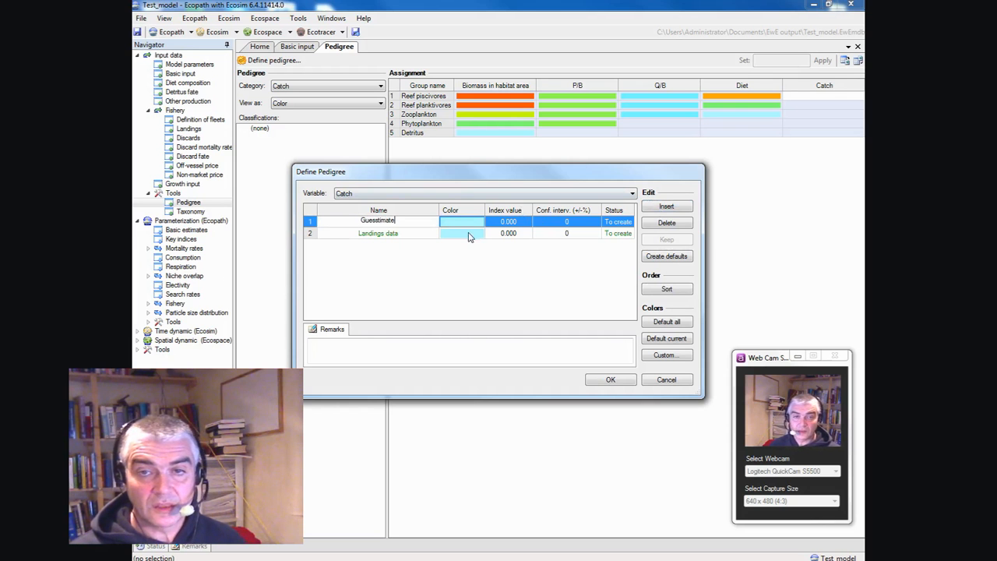
# Step: Set the index value of Landings data to 4 and of Guesstimate to 1, and accept the catch pedigree definitions, saving the model changes
pyautogui.click(502, 235)
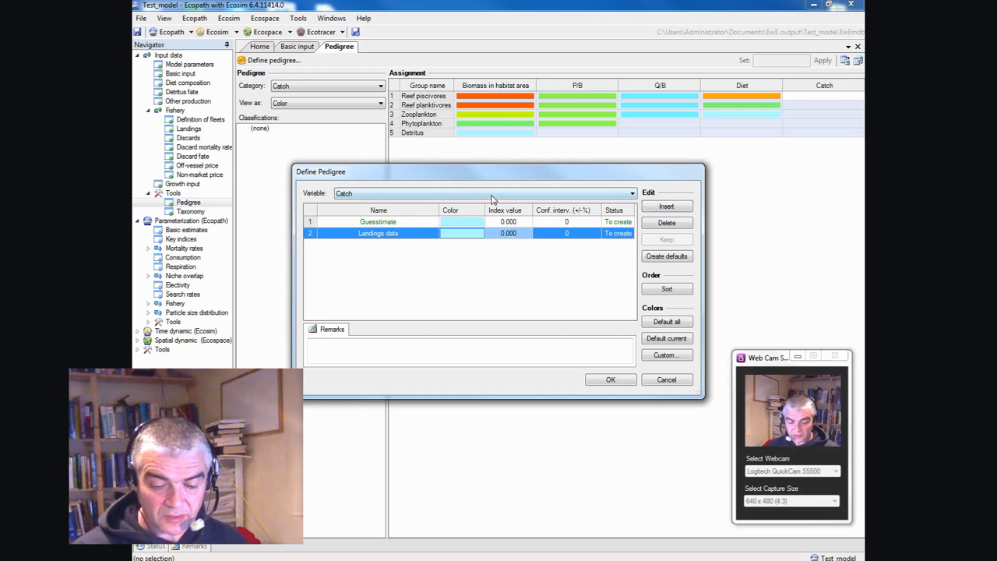
pyautogui.write('4')
pyautogui.click(512, 222)
pyautogui.write('1')
pyautogui.press('Return')
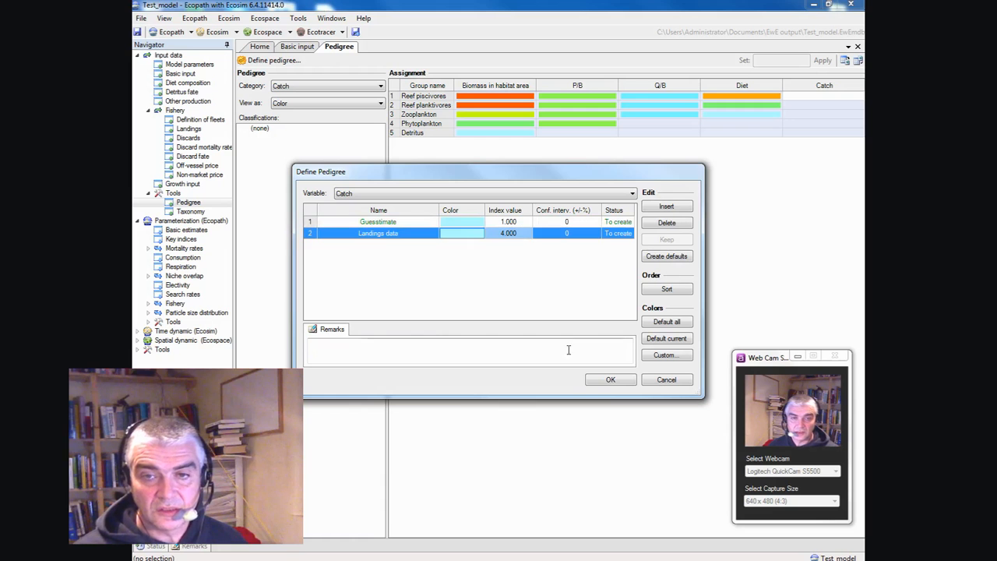
pyautogui.click(608, 379)
pyautogui.click(446, 300)
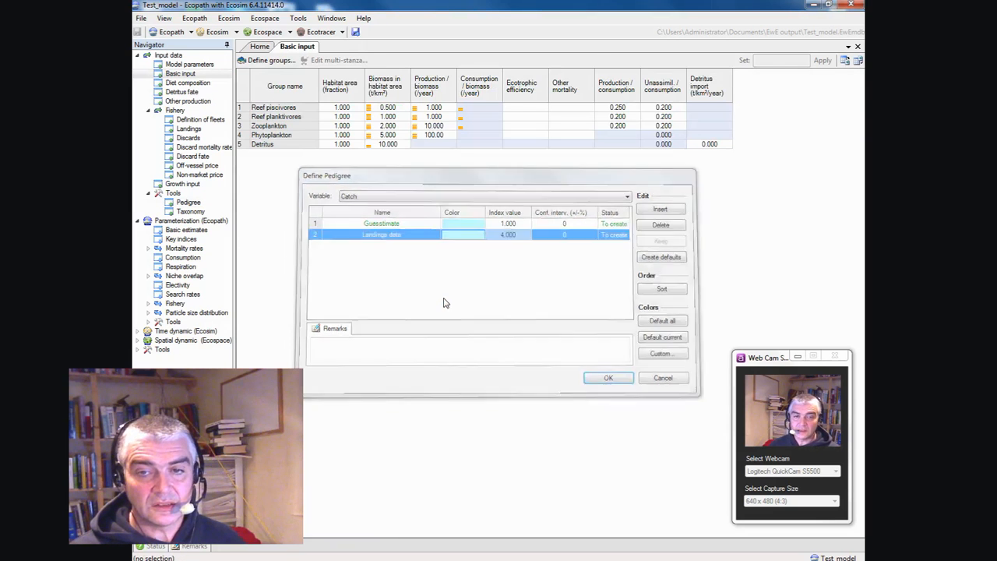
# Step: Return to the pedigree assignment and assign Landings data to the catch of Reef piscivores
pyautogui.click(188, 202)
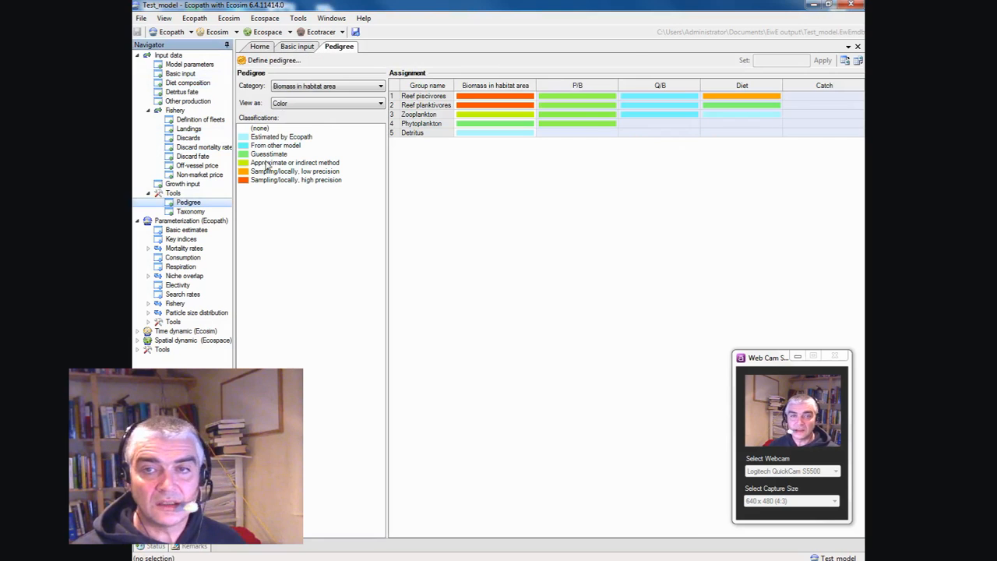
pyautogui.click(328, 87)
pyautogui.click(301, 129)
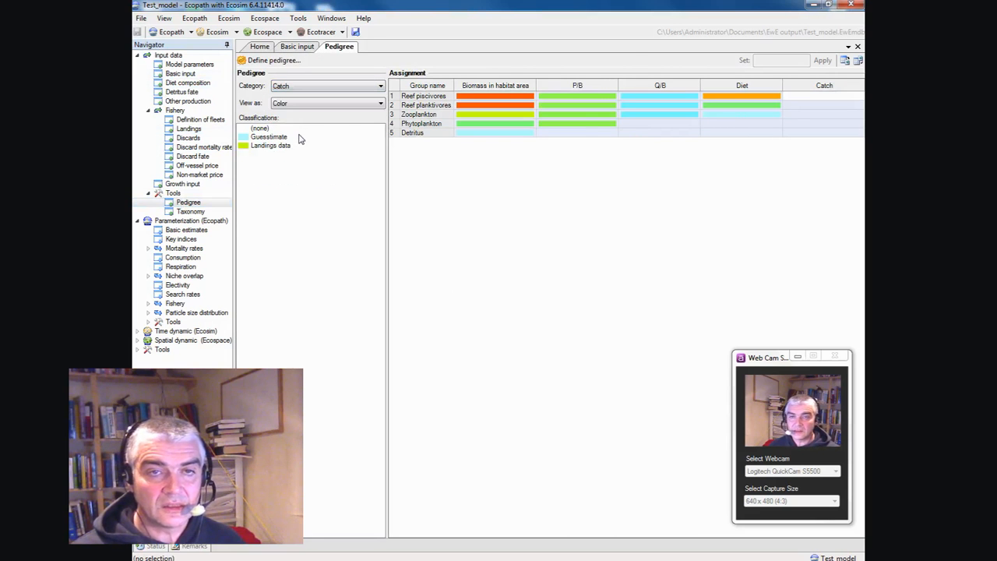
pyautogui.click(269, 147)
pyautogui.click(831, 95)
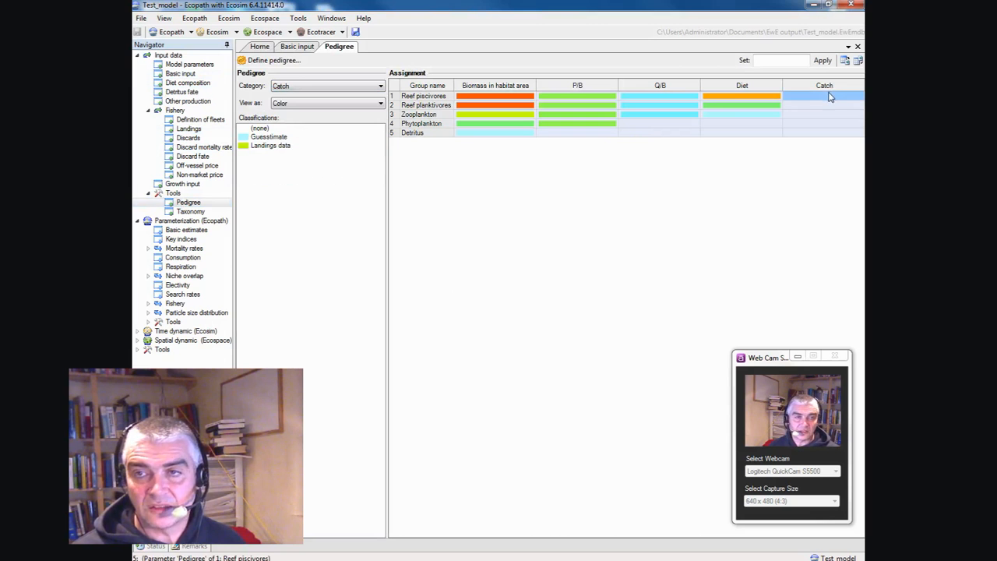
pyautogui.click(271, 147)
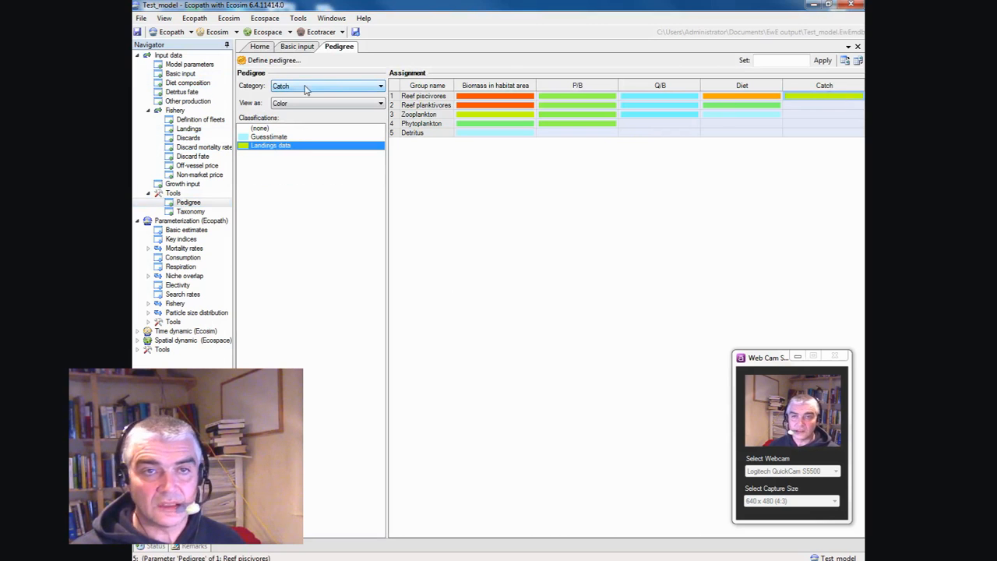
# Step: Review the basic input table and compute the model's basic estimates
pyautogui.click(178, 74)
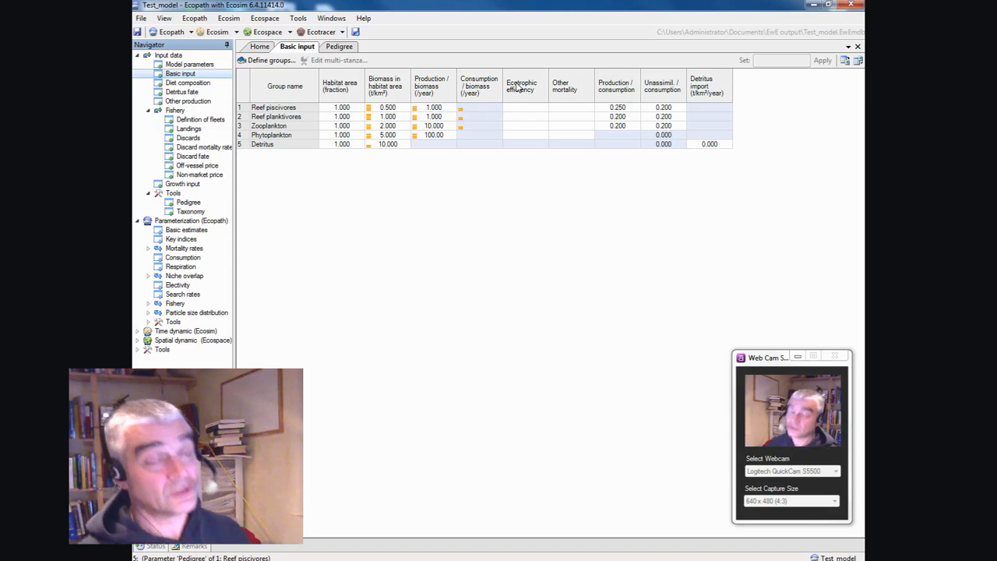
pyautogui.click(178, 232)
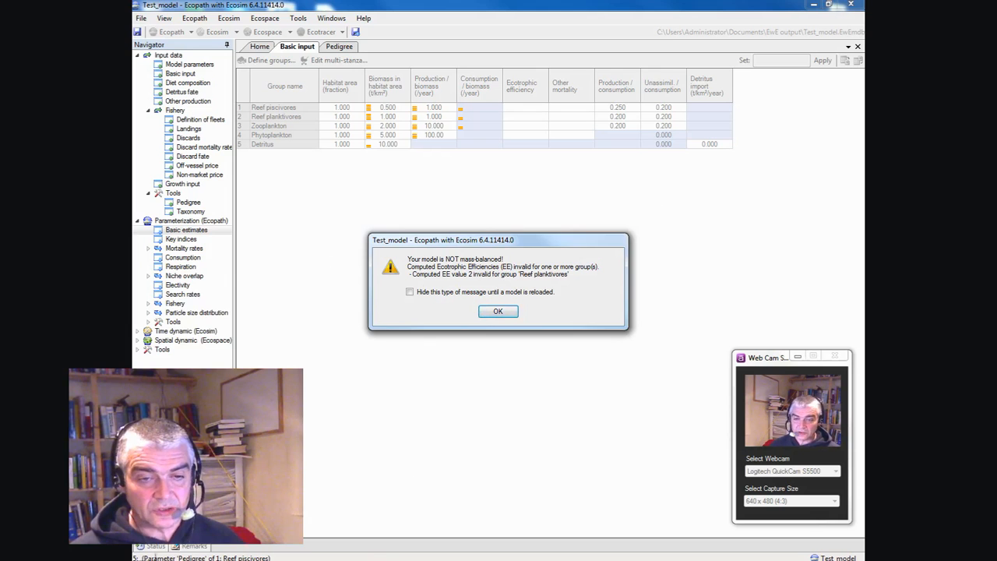
# Step: Capture the mass-balance message with the Snipping Tool, and close the tool
pyautogui.click(151, 560)
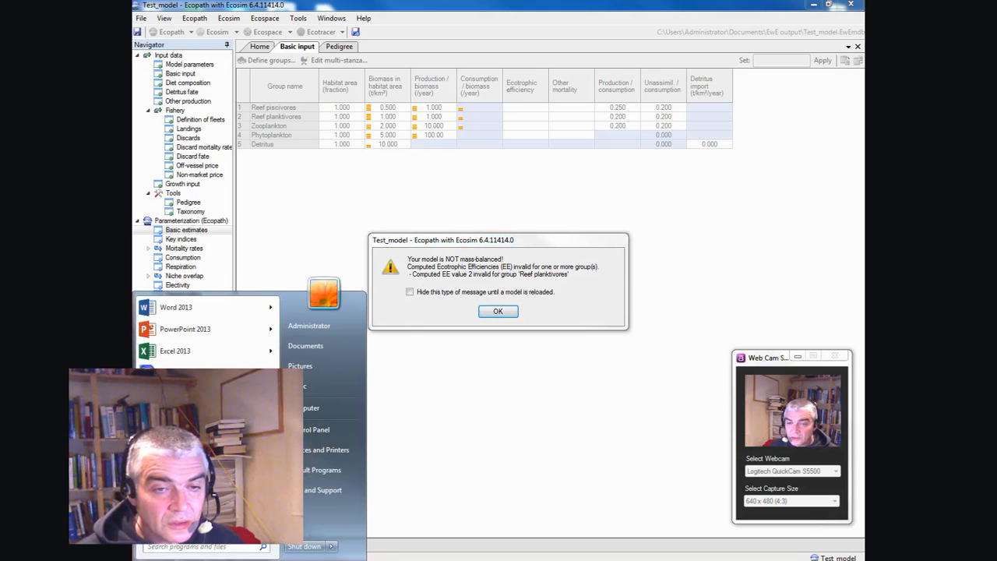
pyautogui.press('Escape')
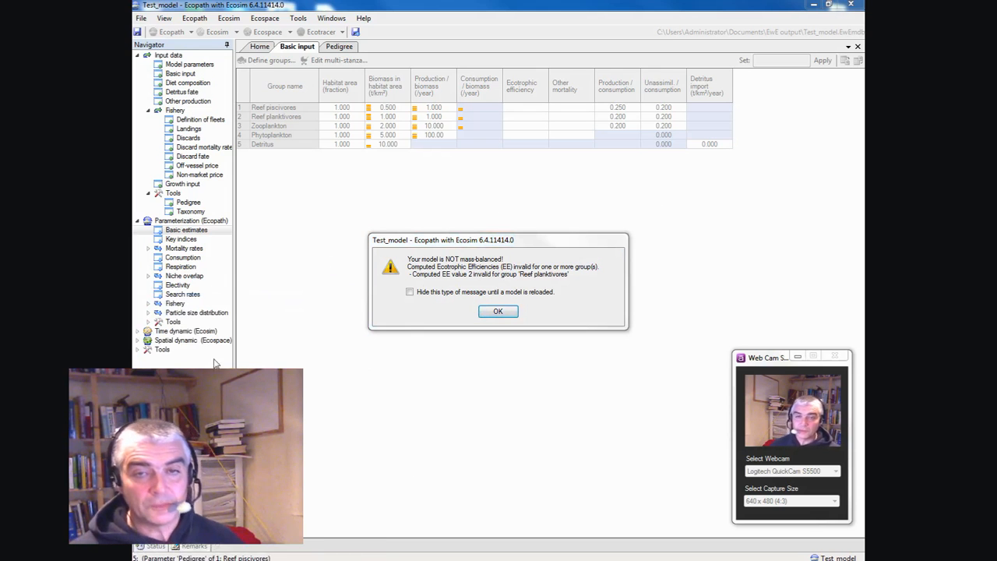
pyautogui.moveTo(356, 225); pyautogui.dragTo(665, 316)
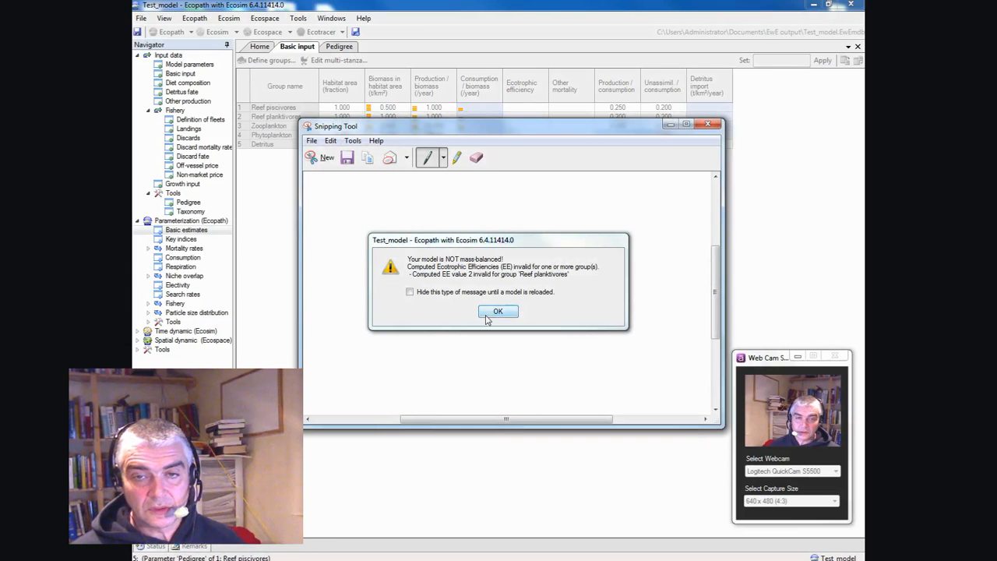
pyautogui.click(709, 126)
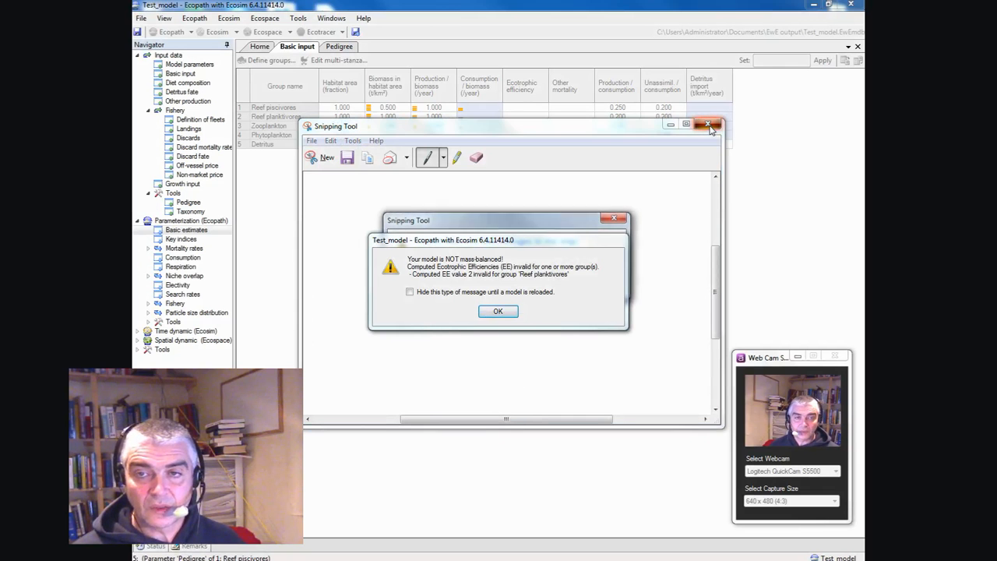
# Step: Dismiss the mass-balance message and examine the ecotrophic efficiencies of Reef planktivores and Zooplankton in the basic estimates
pyautogui.click(498, 311)
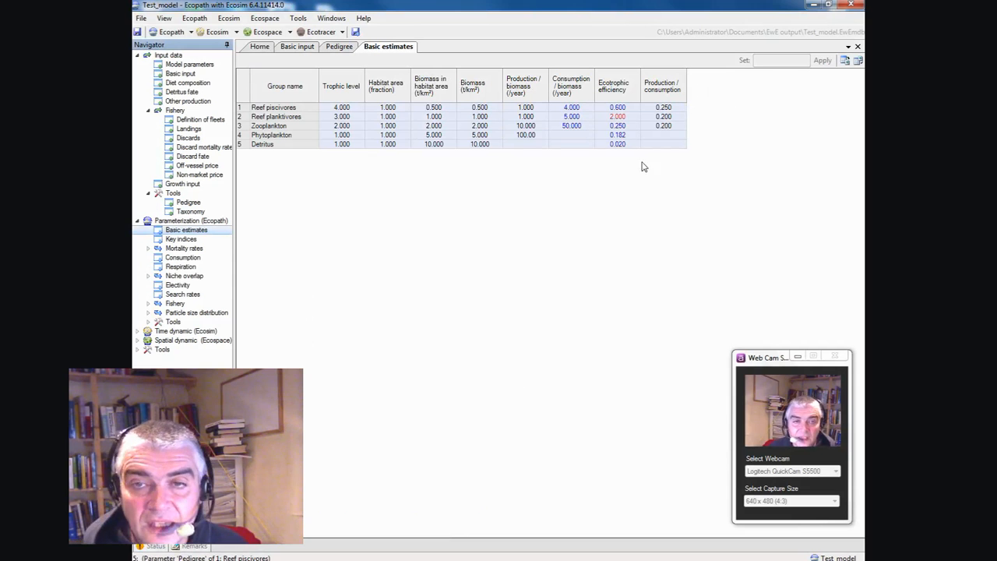
pyautogui.click(620, 119)
pyautogui.click(621, 126)
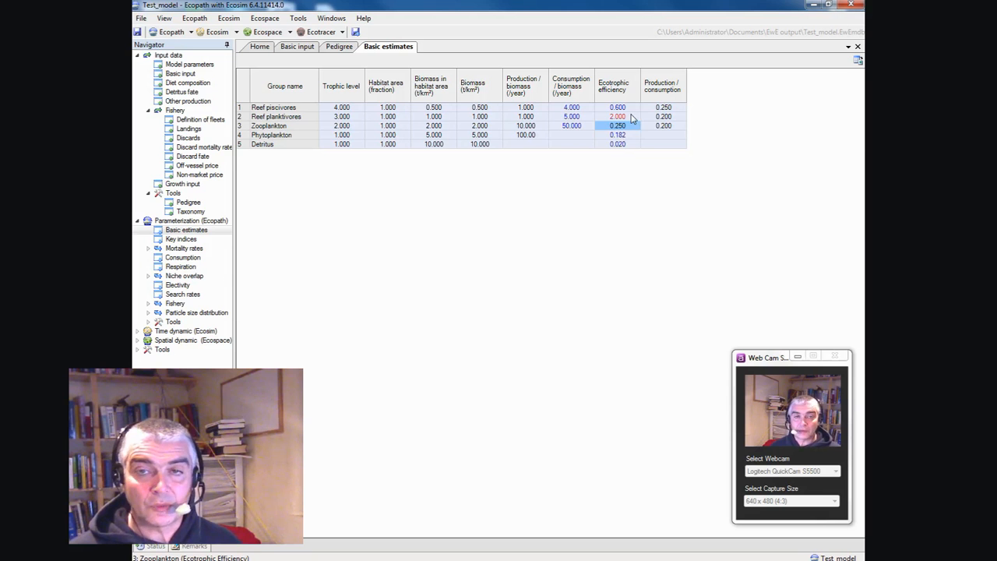
pyautogui.click(633, 116)
pyautogui.click(617, 126)
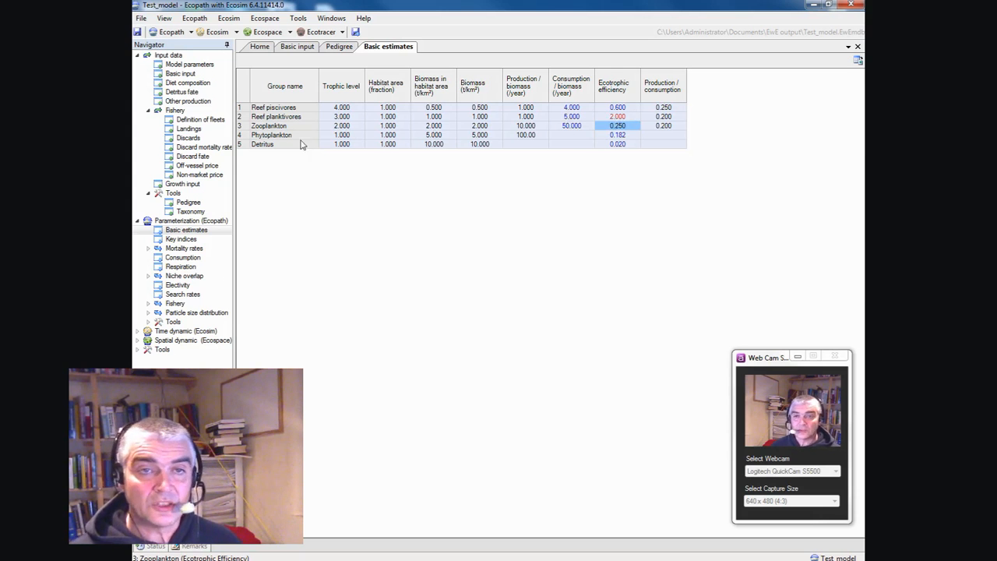
# Step: Compare the basic input with the basic estimates, checking the biomass and production/biomass of Reef planktivores
pyautogui.click(180, 73)
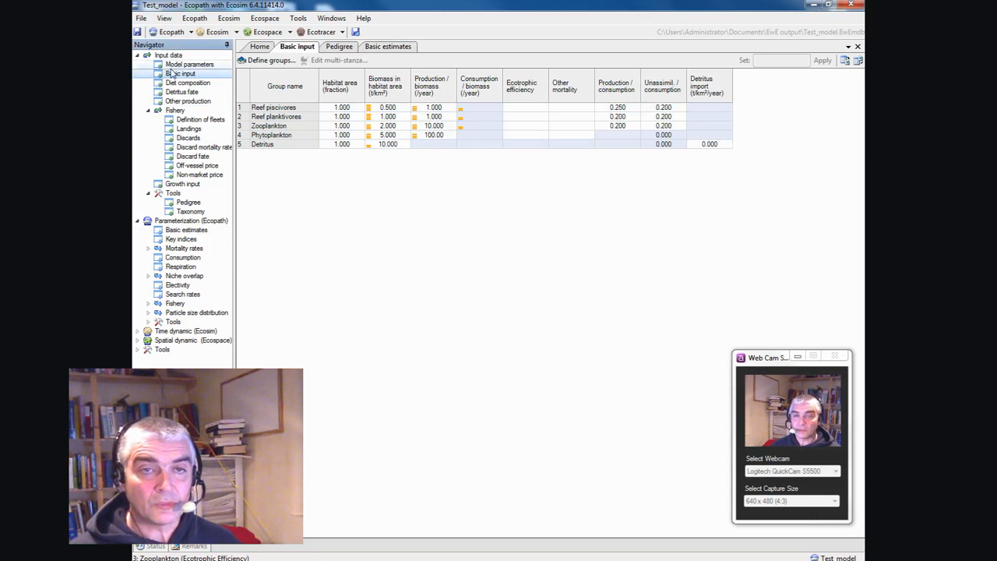
pyautogui.click(186, 230)
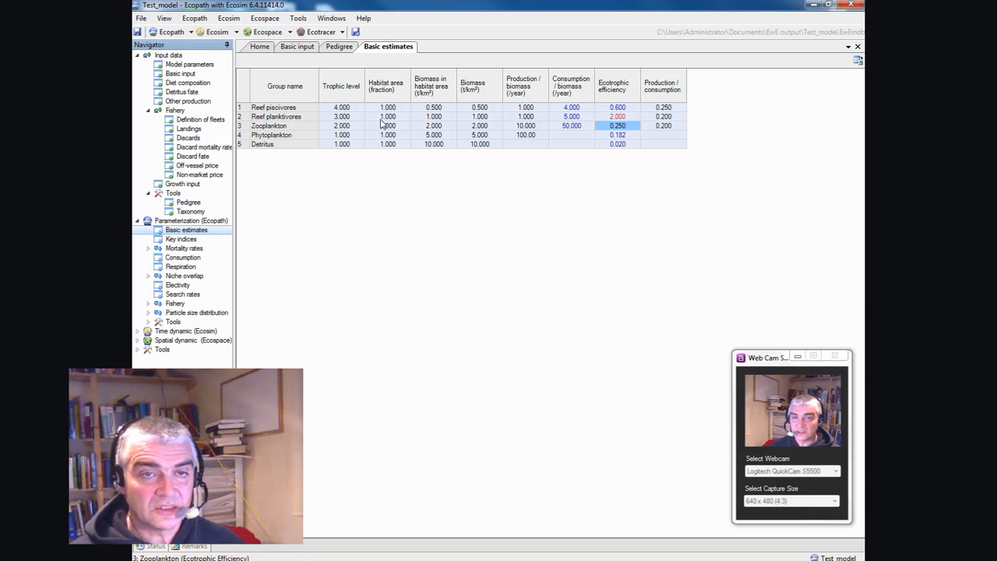
pyautogui.click(170, 74)
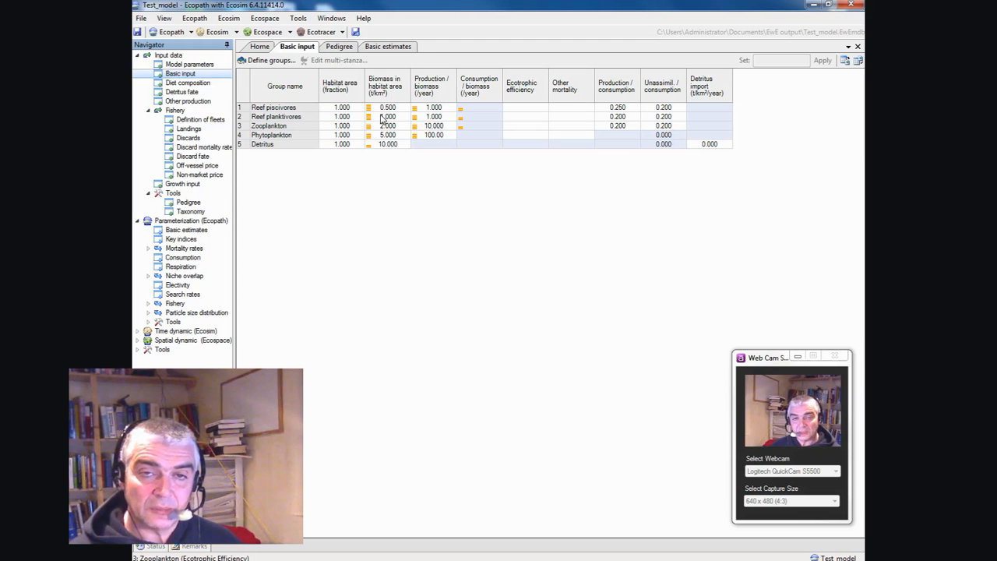
pyautogui.click(431, 117)
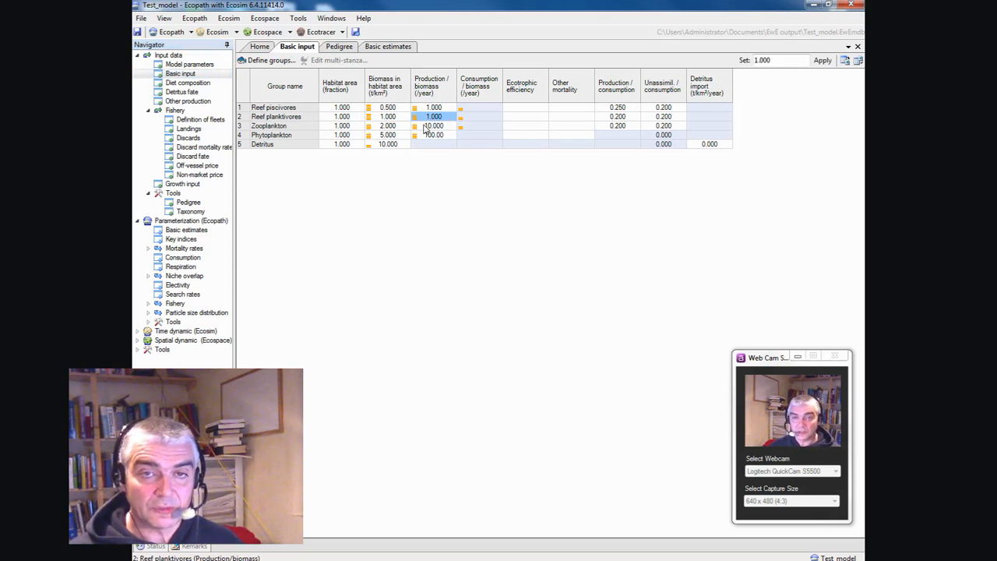
# Step: Set the production/biomass of Reef planktivores to 2 and recompute the basic estimates
pyautogui.write('2')
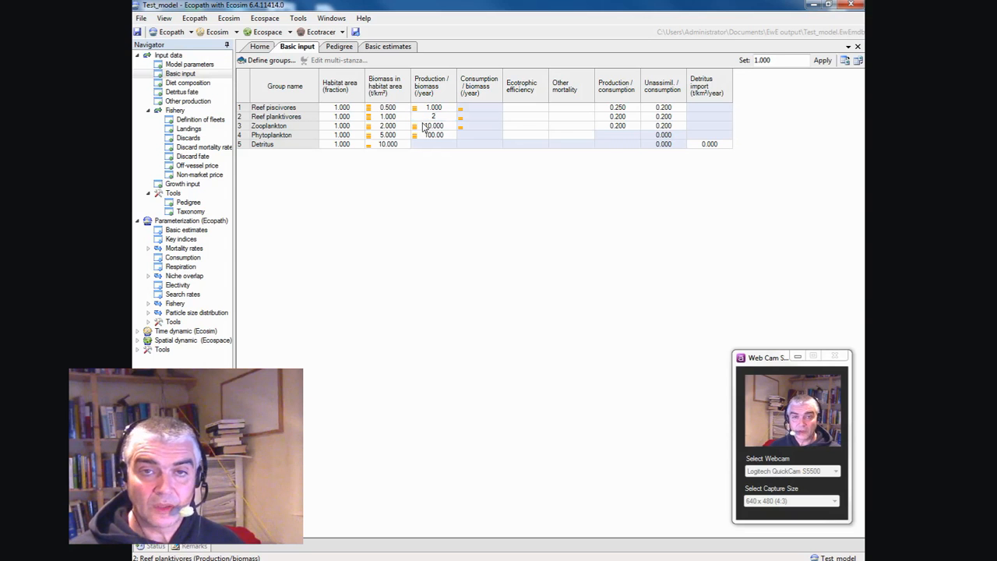
pyautogui.click(425, 127)
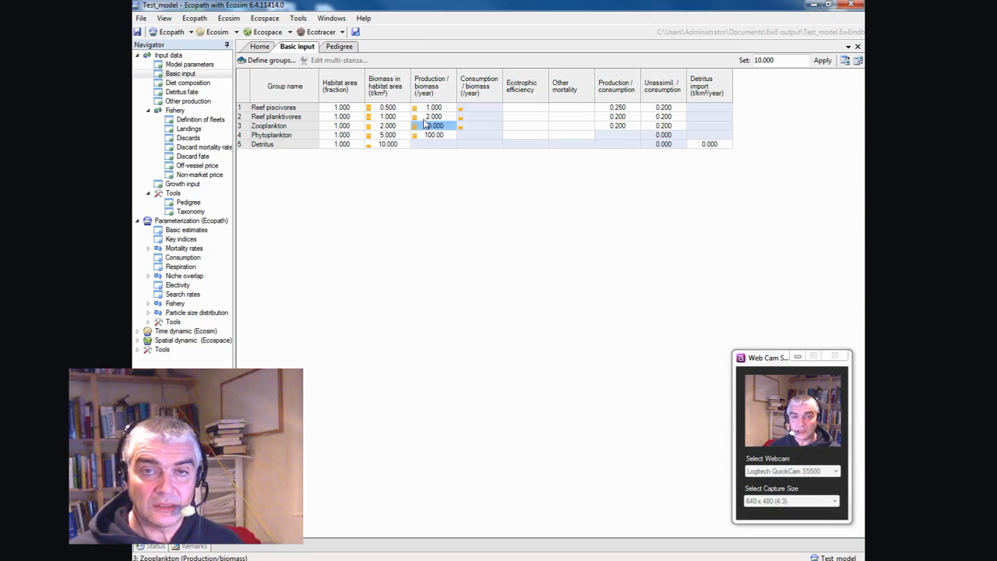
pyautogui.click(172, 231)
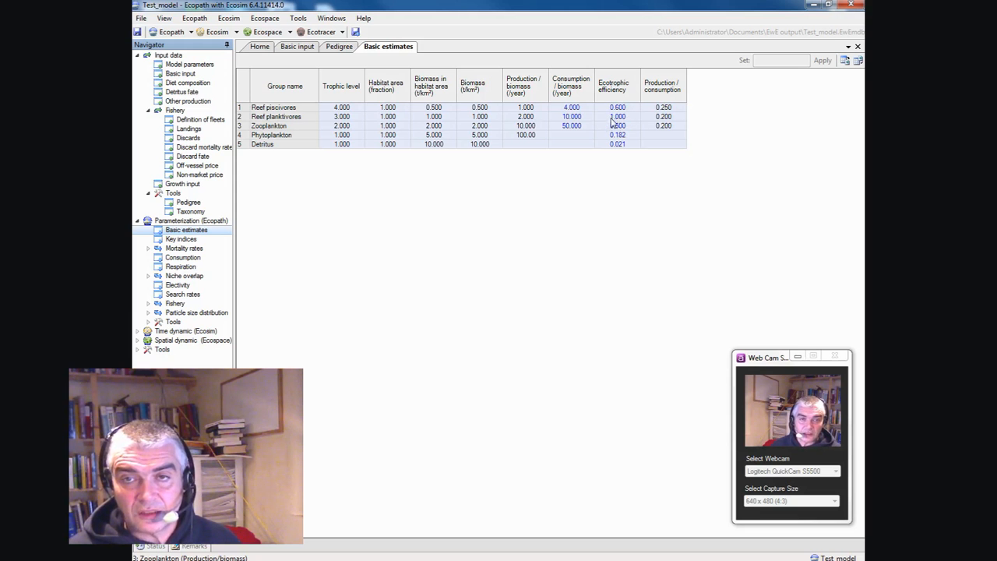
# Step: Try landings of 0.1 for Reef planktivores in the Piscivore fleet, recompute the basic estimates, and dismiss the mass-balance message
pyautogui.click(189, 128)
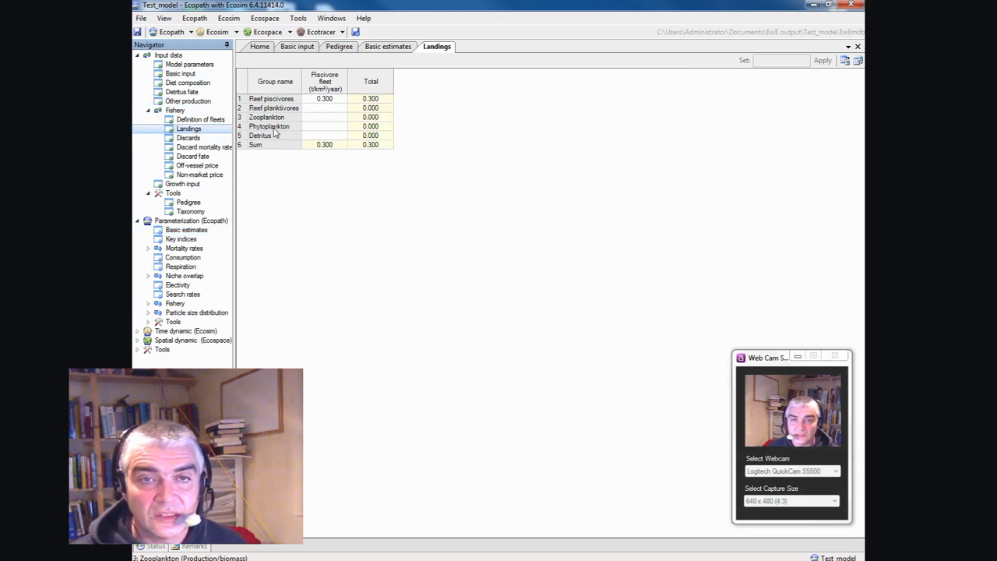
pyautogui.click(325, 109)
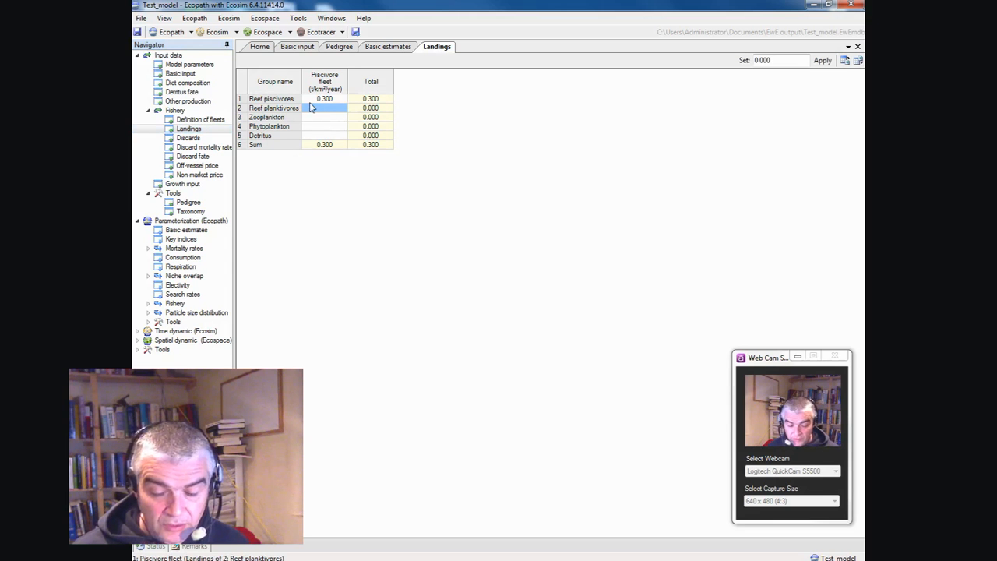
pyautogui.write('0.1')
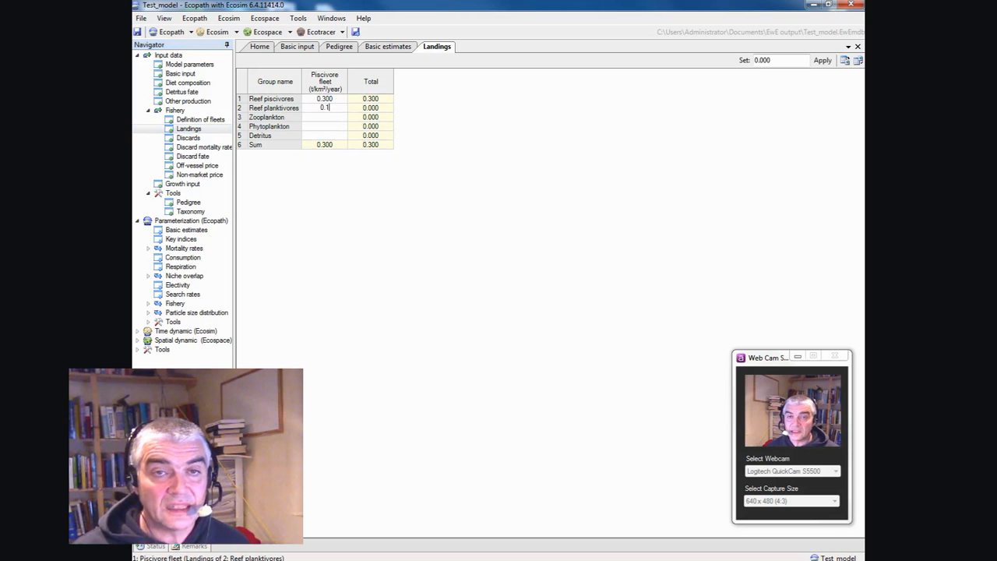
pyautogui.press('Return')
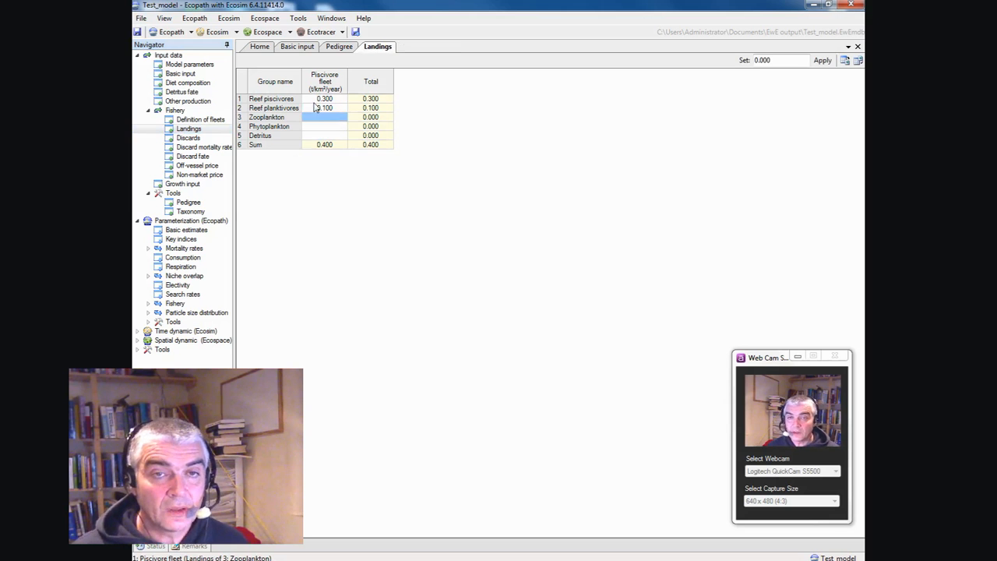
pyautogui.click(186, 230)
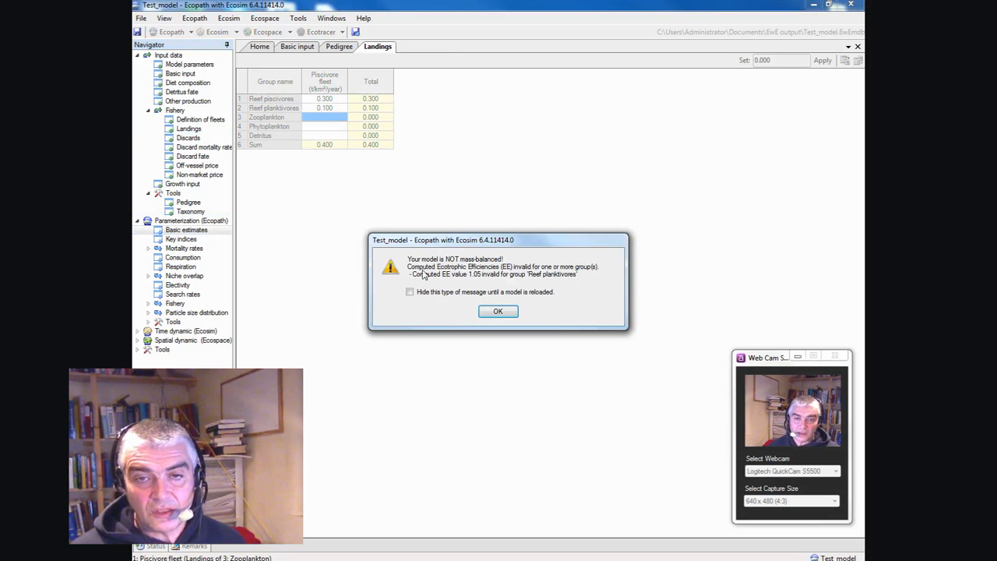
pyautogui.click(498, 311)
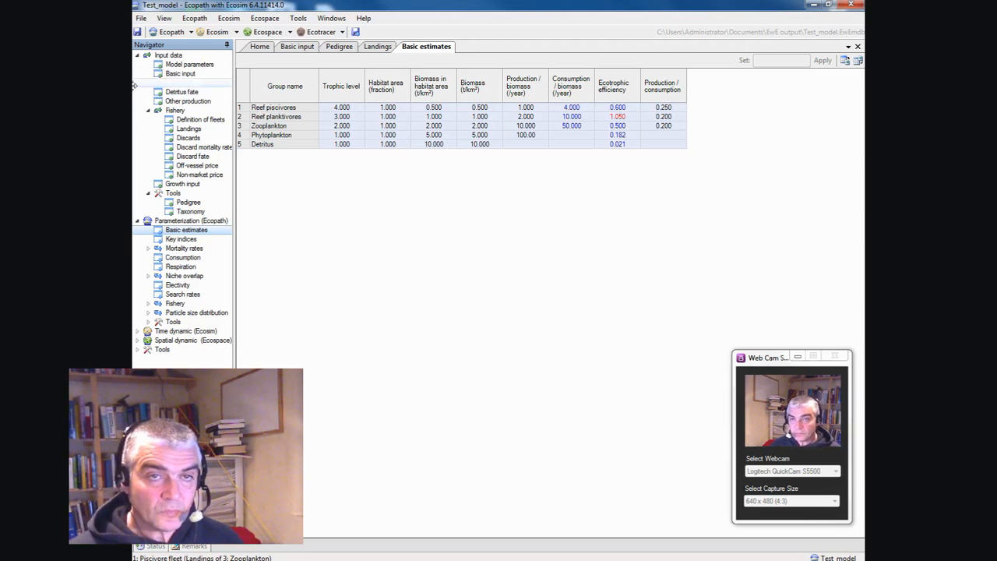
# Step: Clear the Reef planktivores landings from the Piscivore fleet and recompute the key indices and basic estimates
pyautogui.click(187, 129)
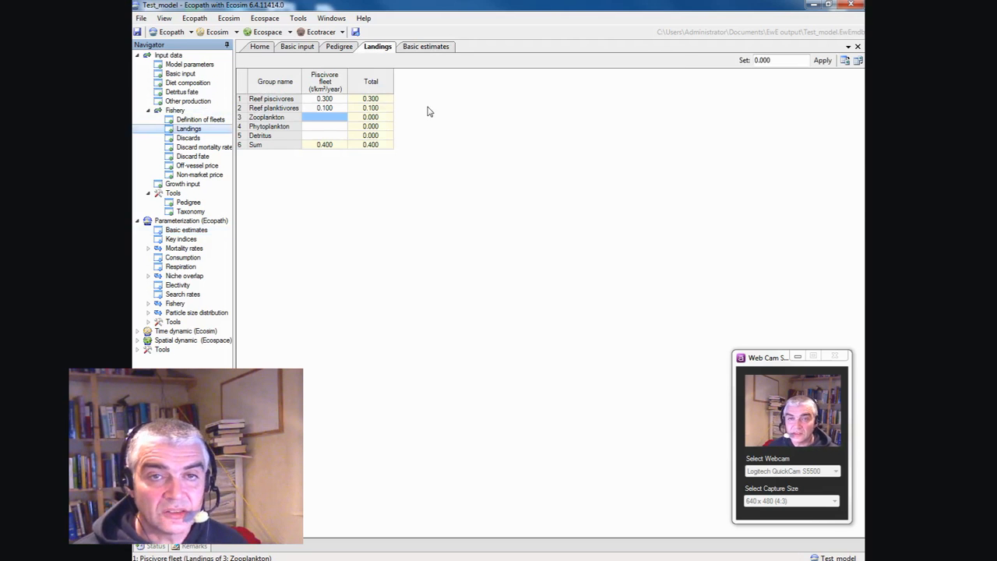
pyautogui.click(321, 109)
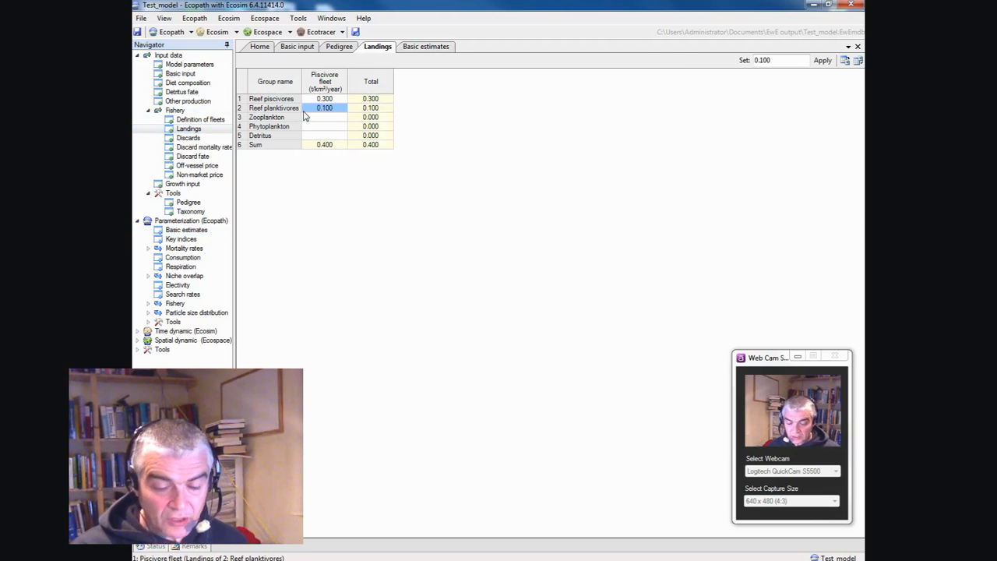
pyautogui.press('Delete')
pyautogui.click(304, 116)
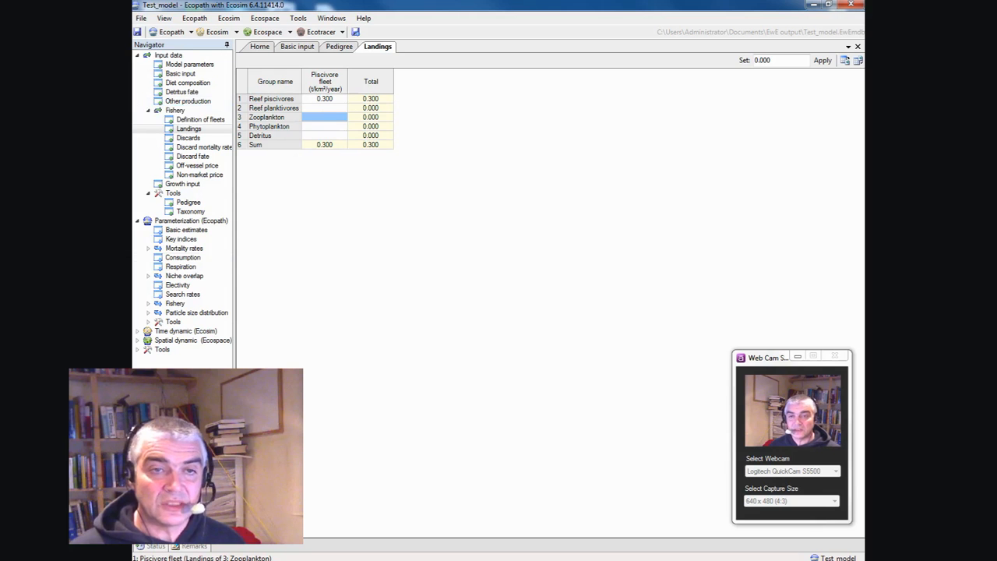
pyautogui.click(180, 240)
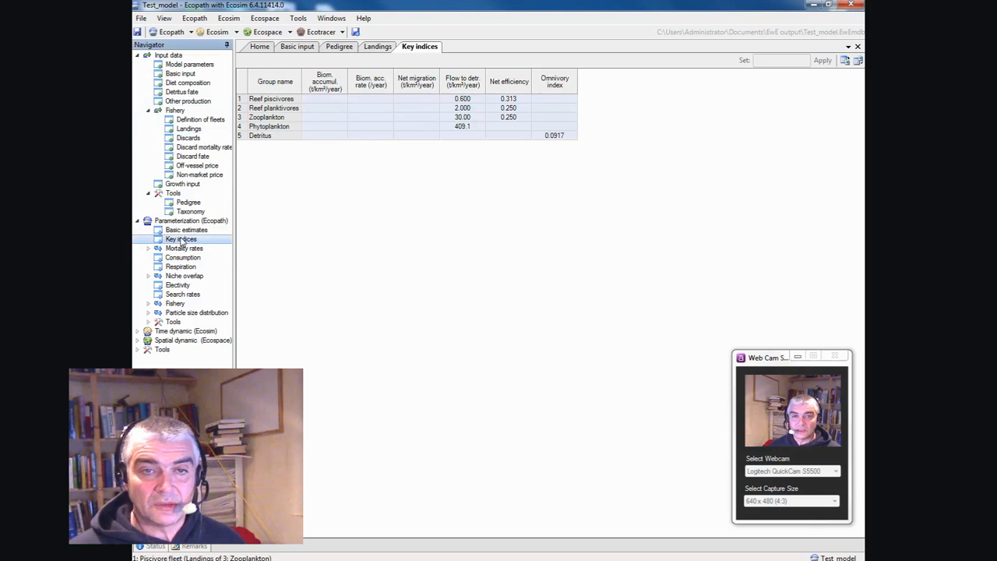
pyautogui.click(185, 231)
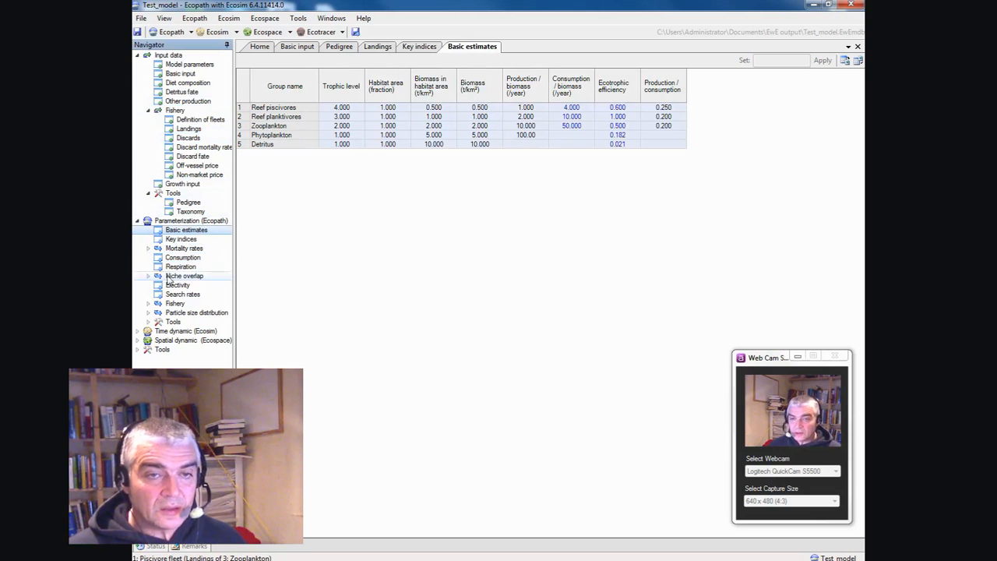
# Step: Open the Ecopath flow diagram with its options and set Auto-colour to Flow
pyautogui.doubleClick(166, 321)
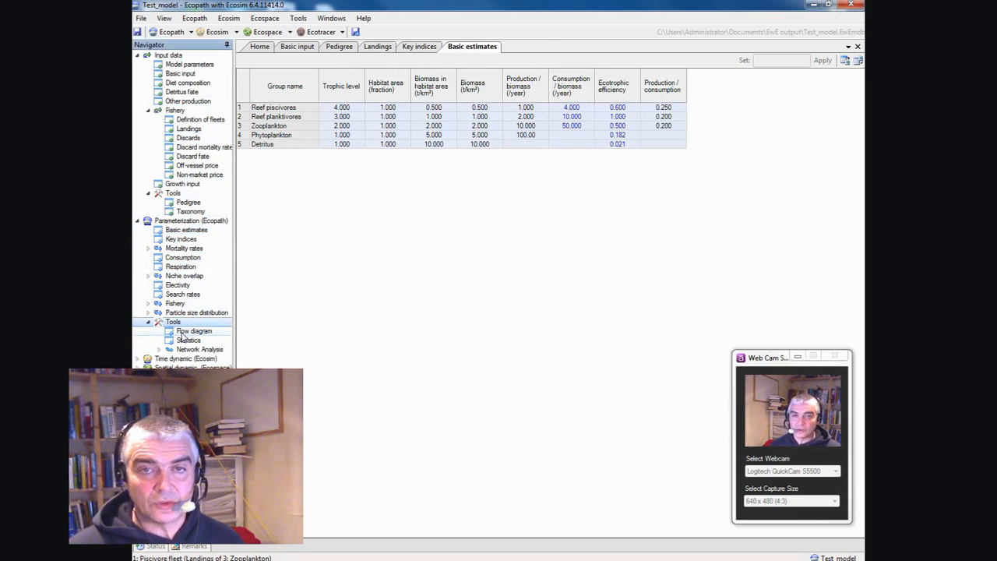
pyautogui.click(183, 332)
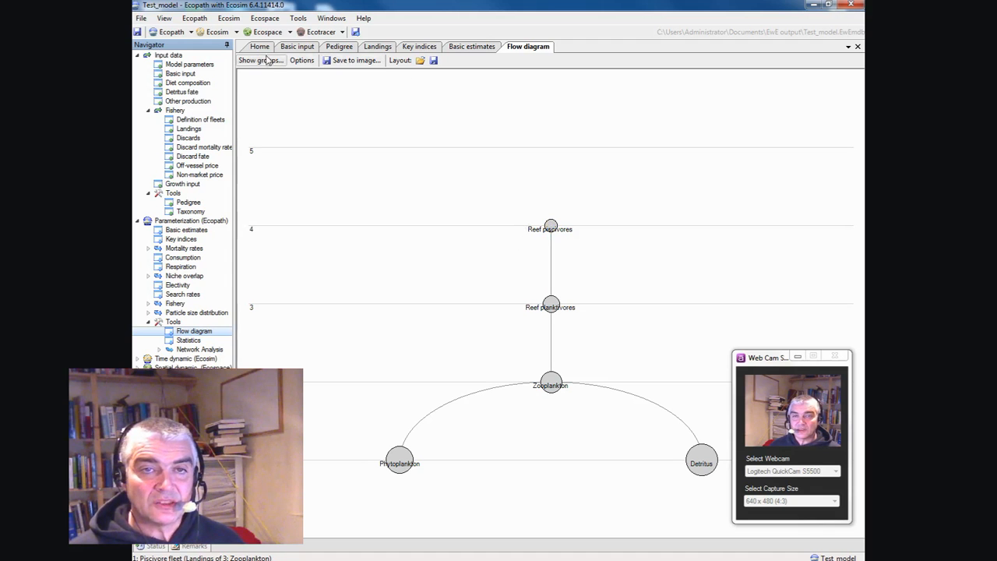
pyautogui.click(301, 60)
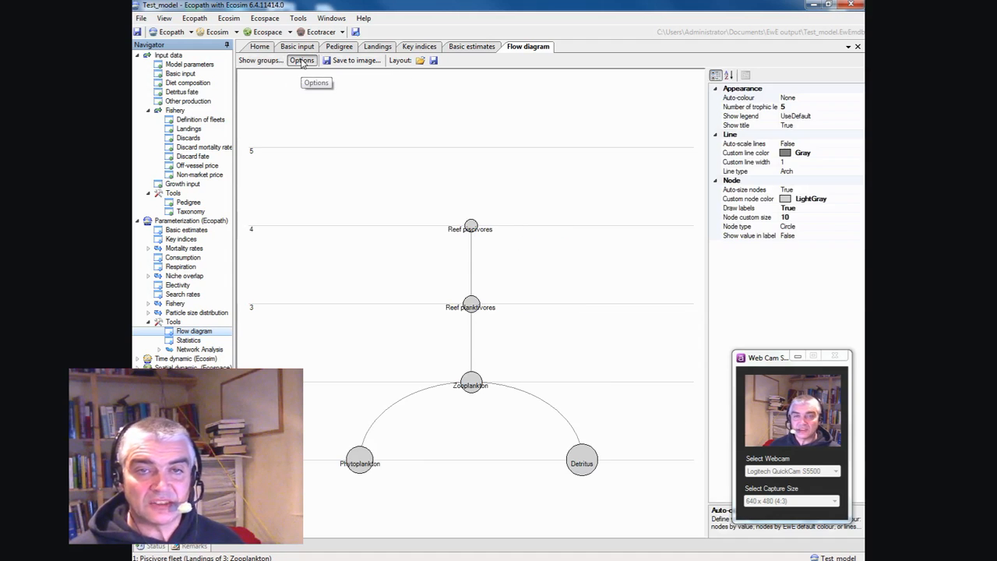
pyautogui.click(786, 98)
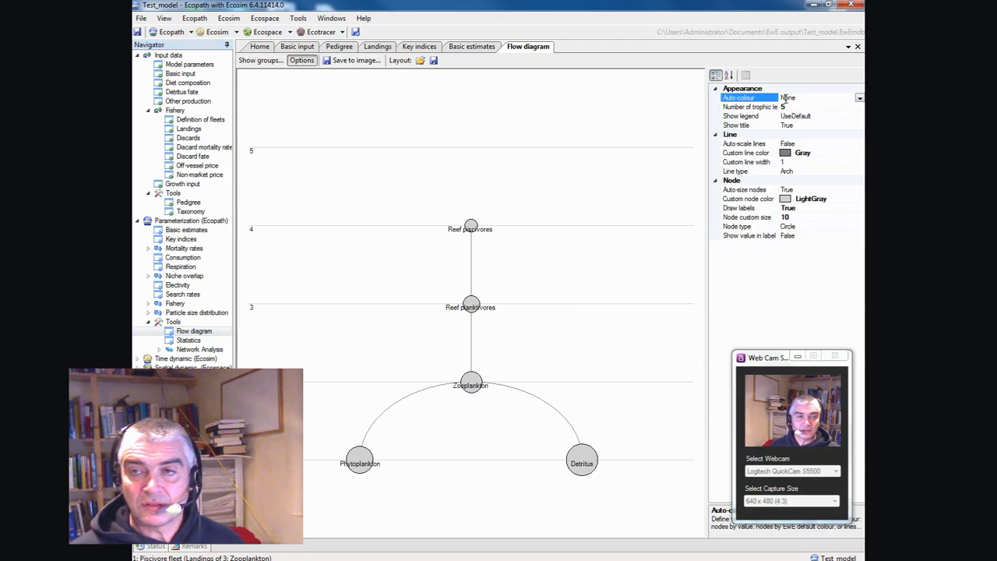
pyautogui.click(860, 98)
pyautogui.click(789, 118)
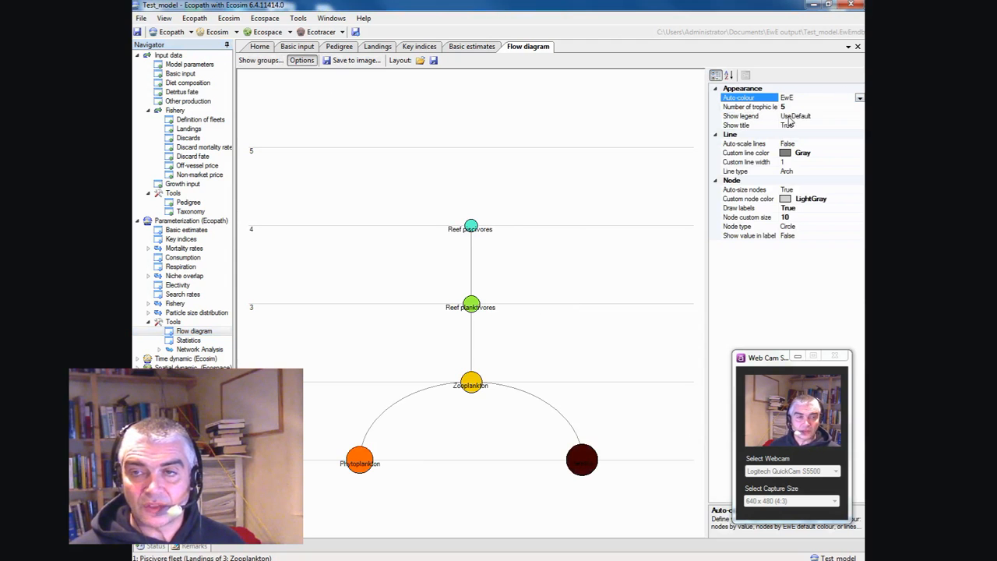
pyautogui.click(860, 98)
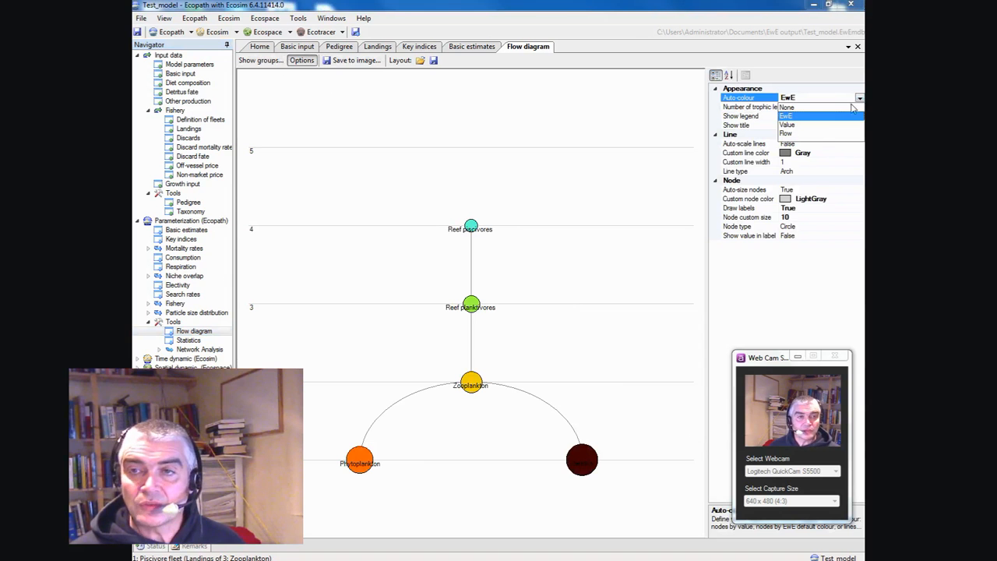
pyautogui.click(791, 137)
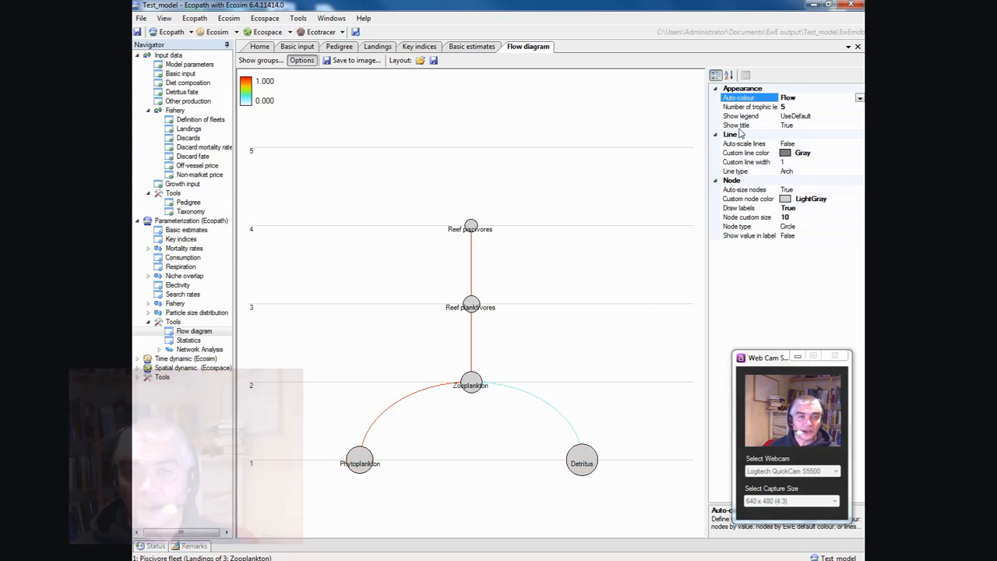
# Step: Set Auto-scale lines to True for the flow diagram
pyautogui.click(789, 144)
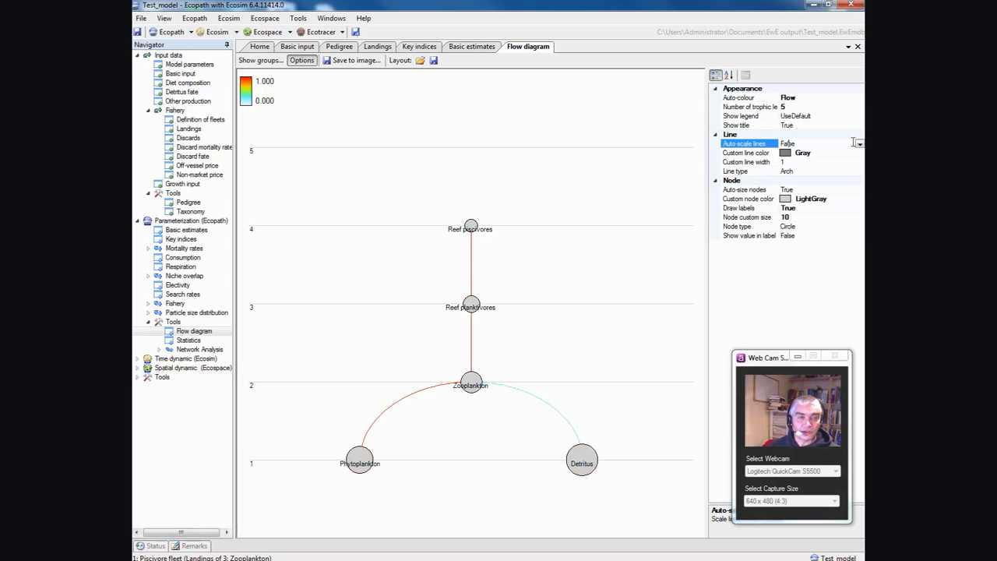
pyautogui.click(858, 143)
pyautogui.click(814, 155)
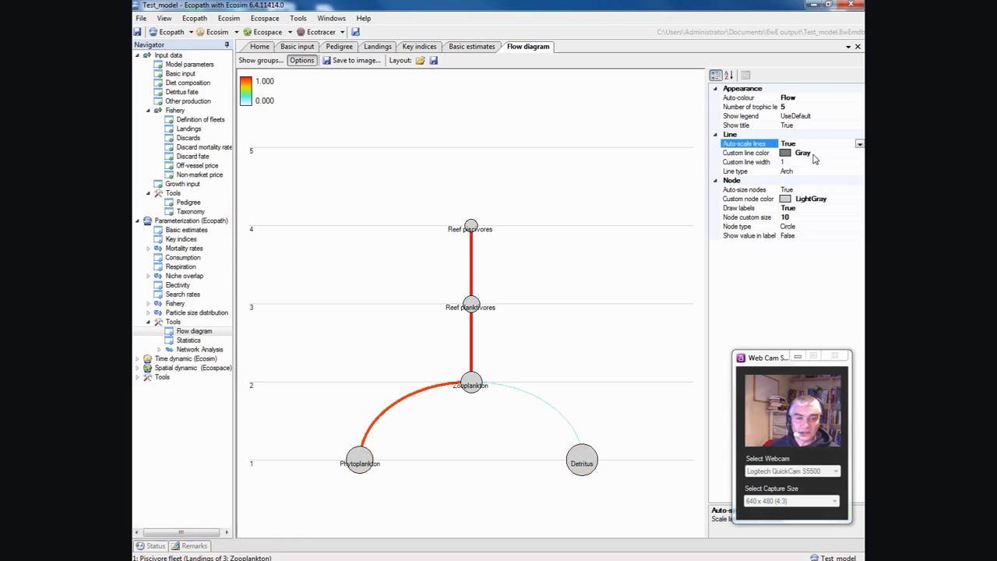
# Step: Spread out the flow diagram by moving the Reef piscivores node left and the Zooplankton and Detritus nodes right along their trophic levels
pyautogui.click(468, 391)
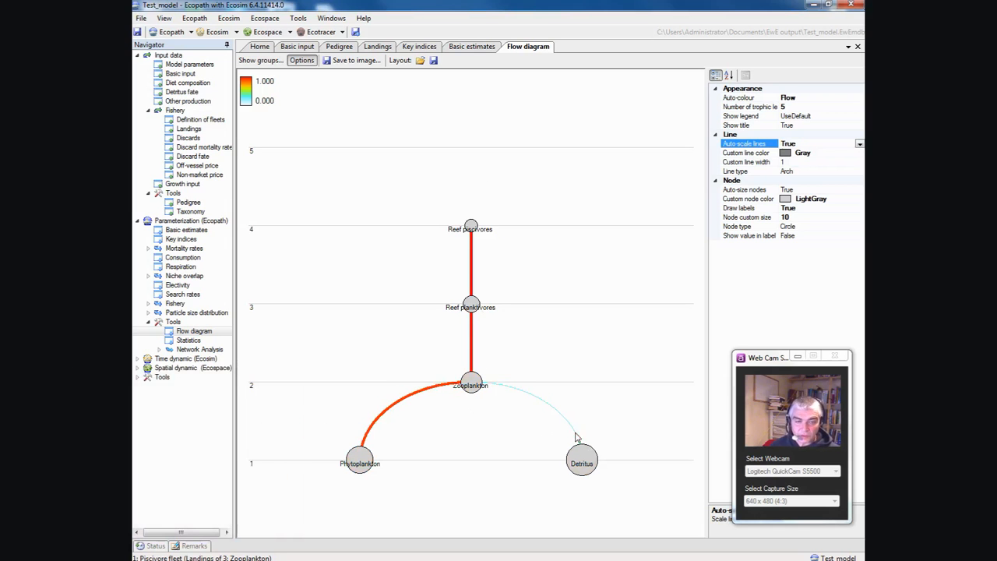
pyautogui.moveTo(470, 225); pyautogui.dragTo(362, 225)
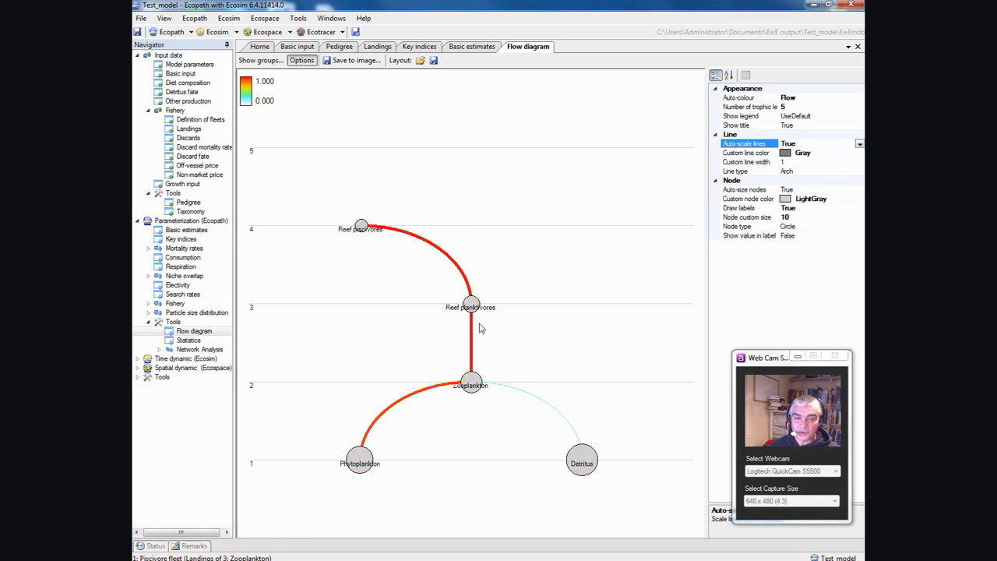
pyautogui.moveTo(471, 382); pyautogui.dragTo(557, 382)
pyautogui.moveTo(583, 458); pyautogui.dragTo(617, 457)
# Step: Move all five group name labels off their nodes in the flow diagram, placing each beside its node
pyautogui.moveTo(346, 231); pyautogui.dragTo(314, 234)
pyautogui.moveTo(449, 313); pyautogui.dragTo(486, 295)
pyautogui.moveTo(558, 391); pyautogui.dragTo(594, 376)
pyautogui.moveTo(615, 466); pyautogui.dragTo(583, 475)
pyautogui.moveTo(361, 466); pyautogui.dragTo(402, 469)
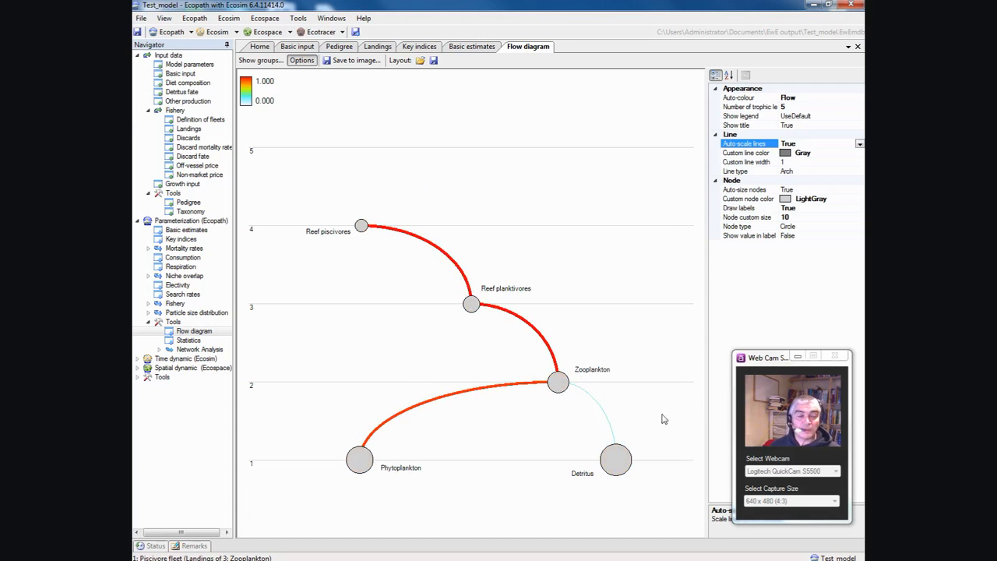